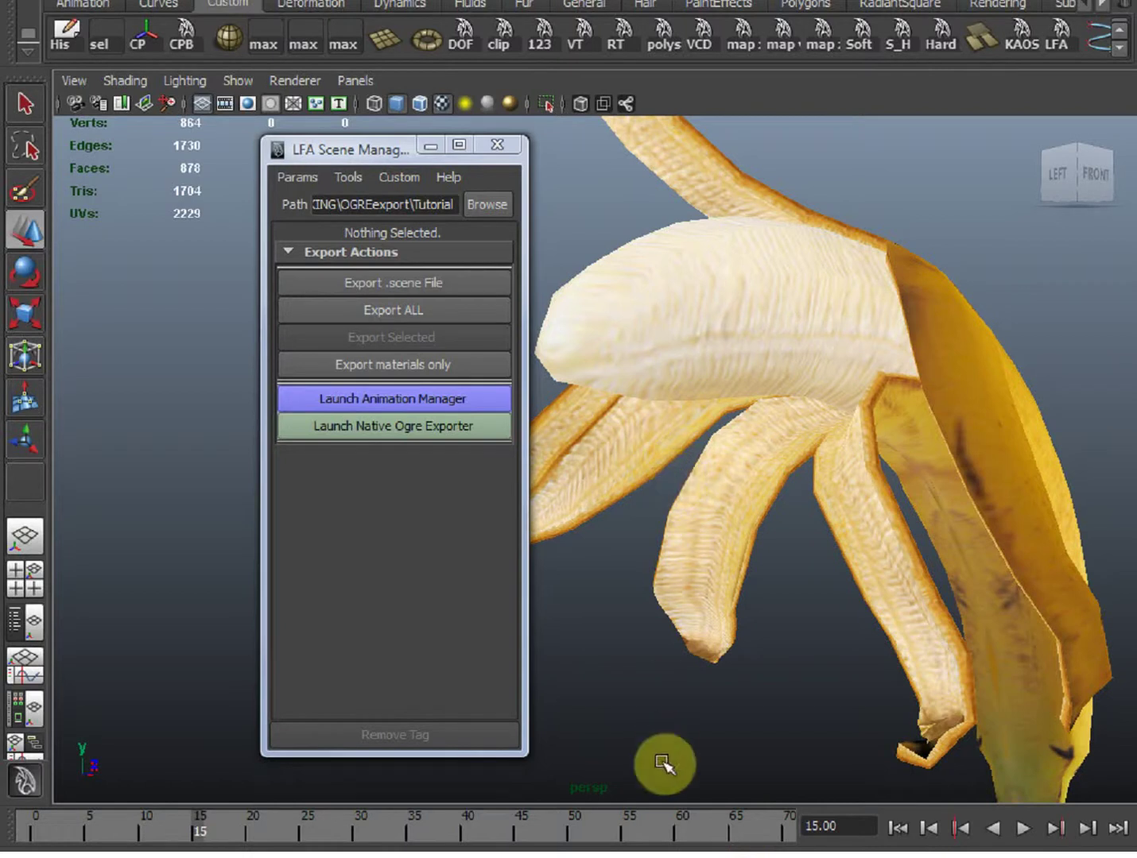
- Examine the banana's material network in Hypershade and its texture image banana_ogreDemo.png in XnView
key("alt+Tab")
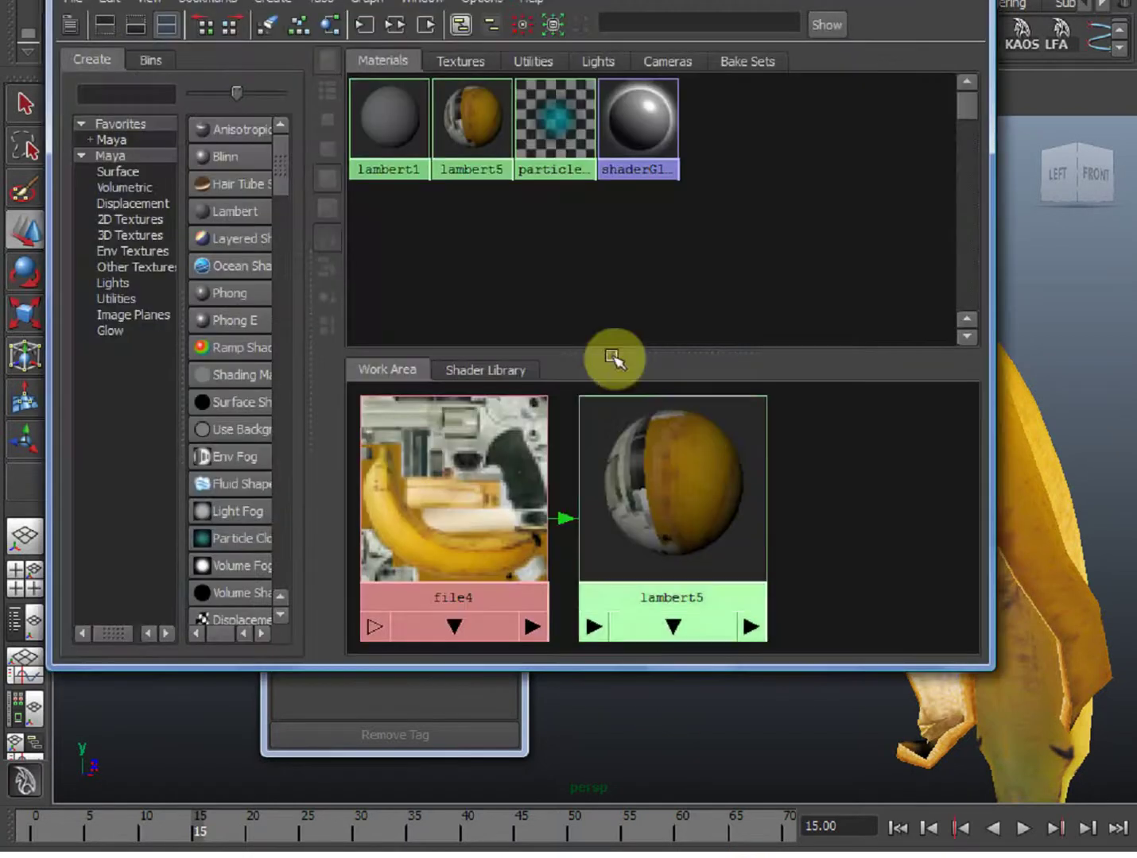
left_click_drag(665, 520, 681, 512)
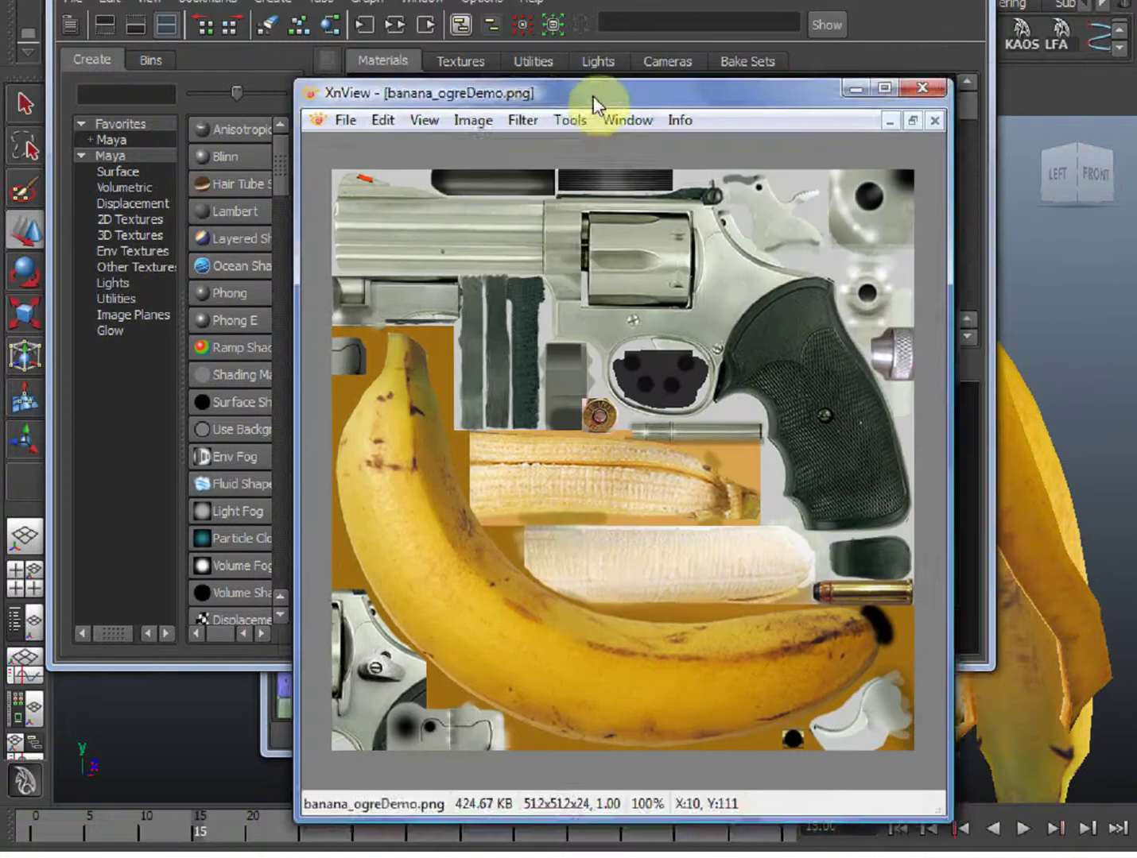
left_click_drag(597, 102, 615, 156)
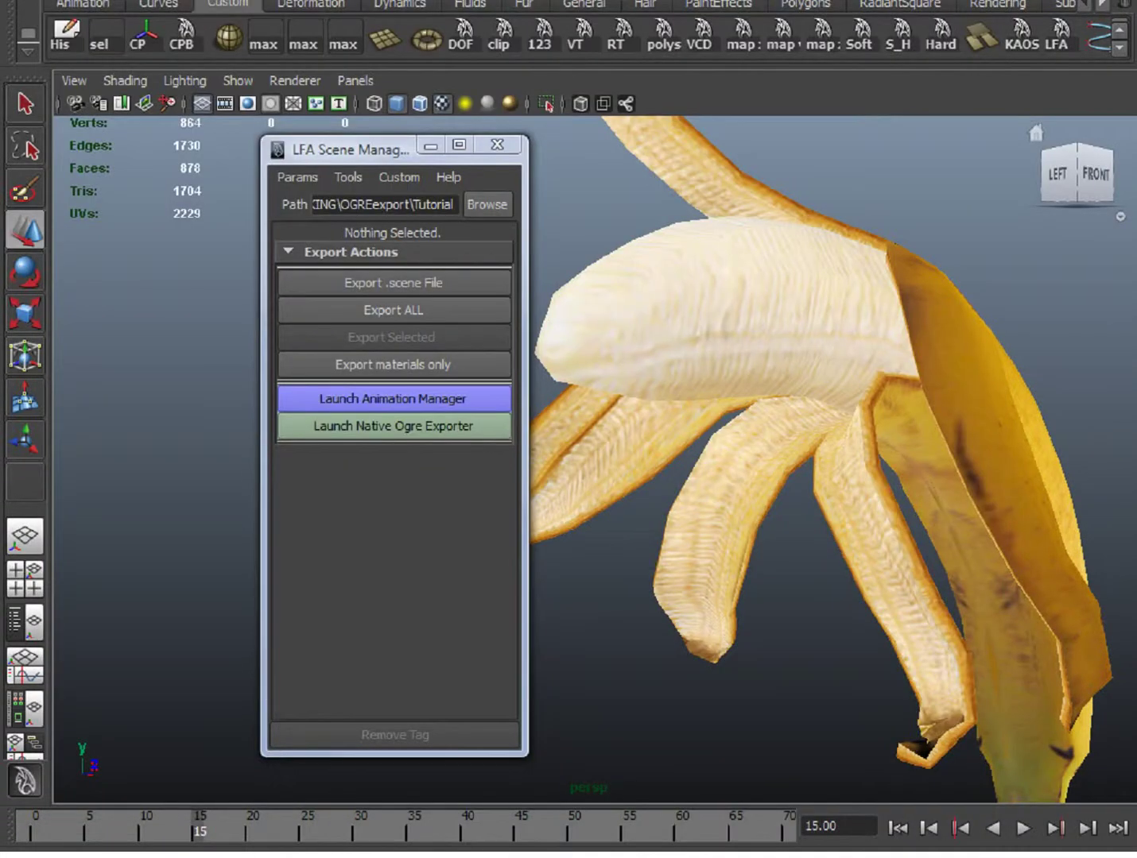
left_click_drag(852, 854, 781, 66)
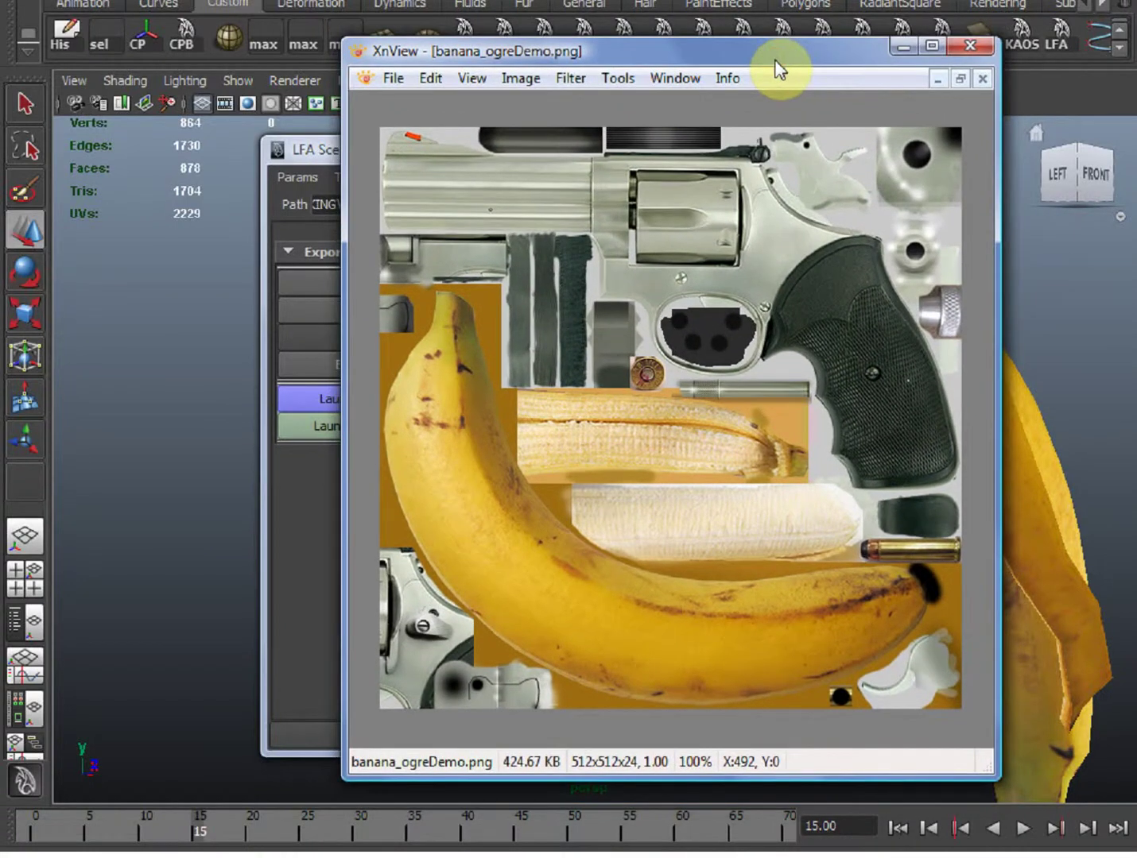
left_click_drag(775, 59, 1025, 822)
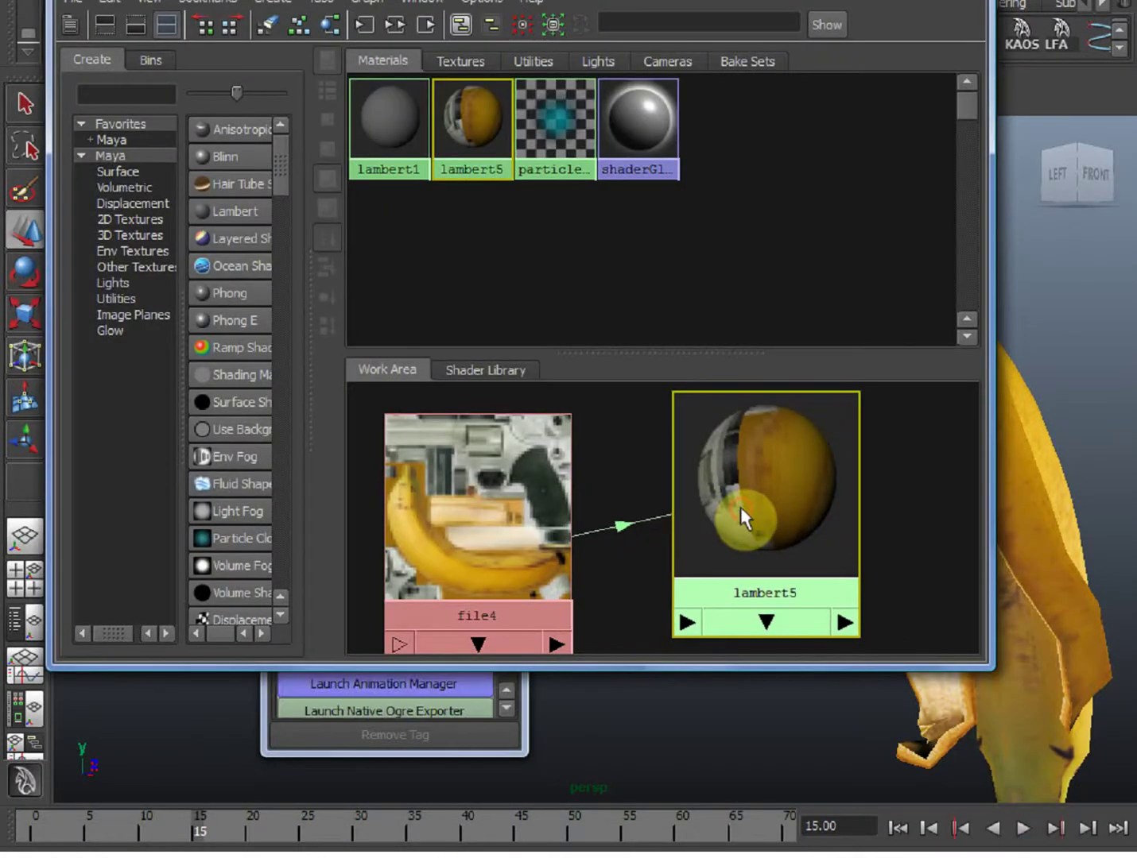
- Space the file4 and lambert5 nodes apart in the Hypershade work area and select lambert5
left_click(765, 496)
left_click_drag(499, 508, 550, 482)
left_click_drag(721, 497, 784, 538)
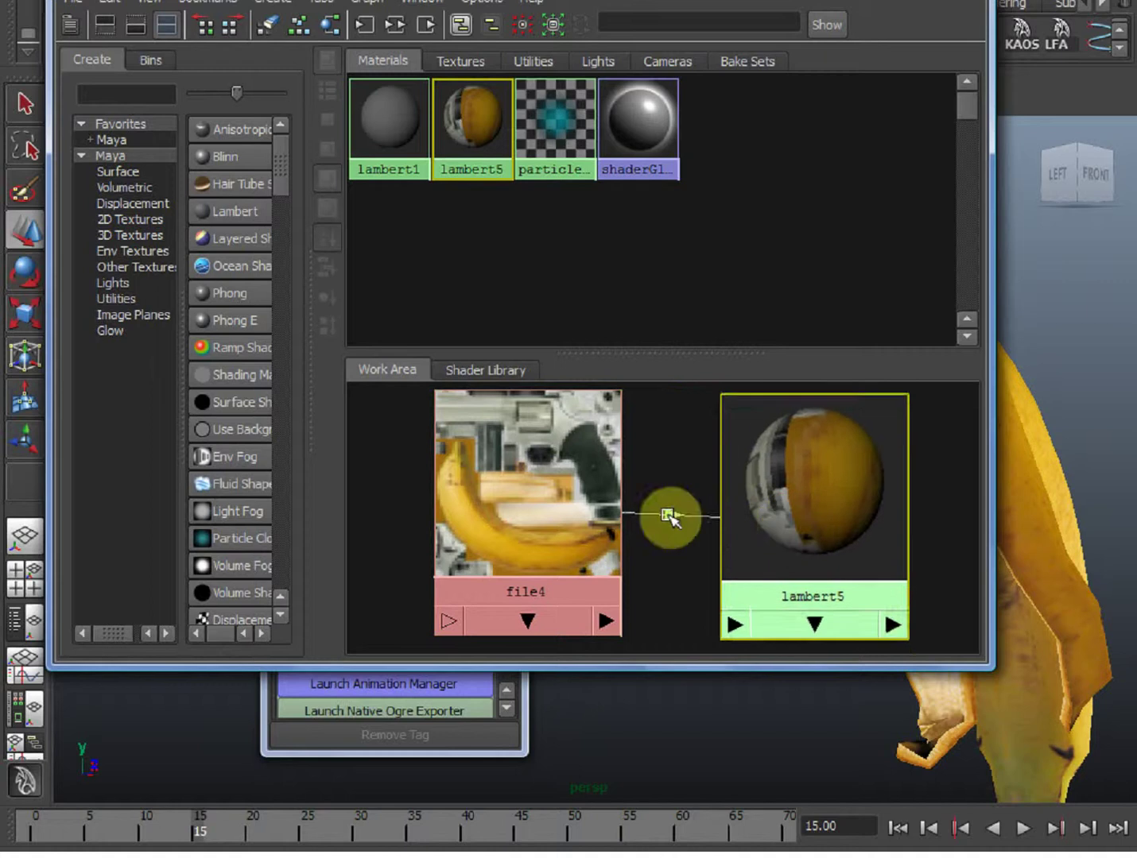
mouse_move(533, 520)
left_mouse_down()
mouse_move(571, 515)
mouse_move(531, 510)
left_mouse_up()
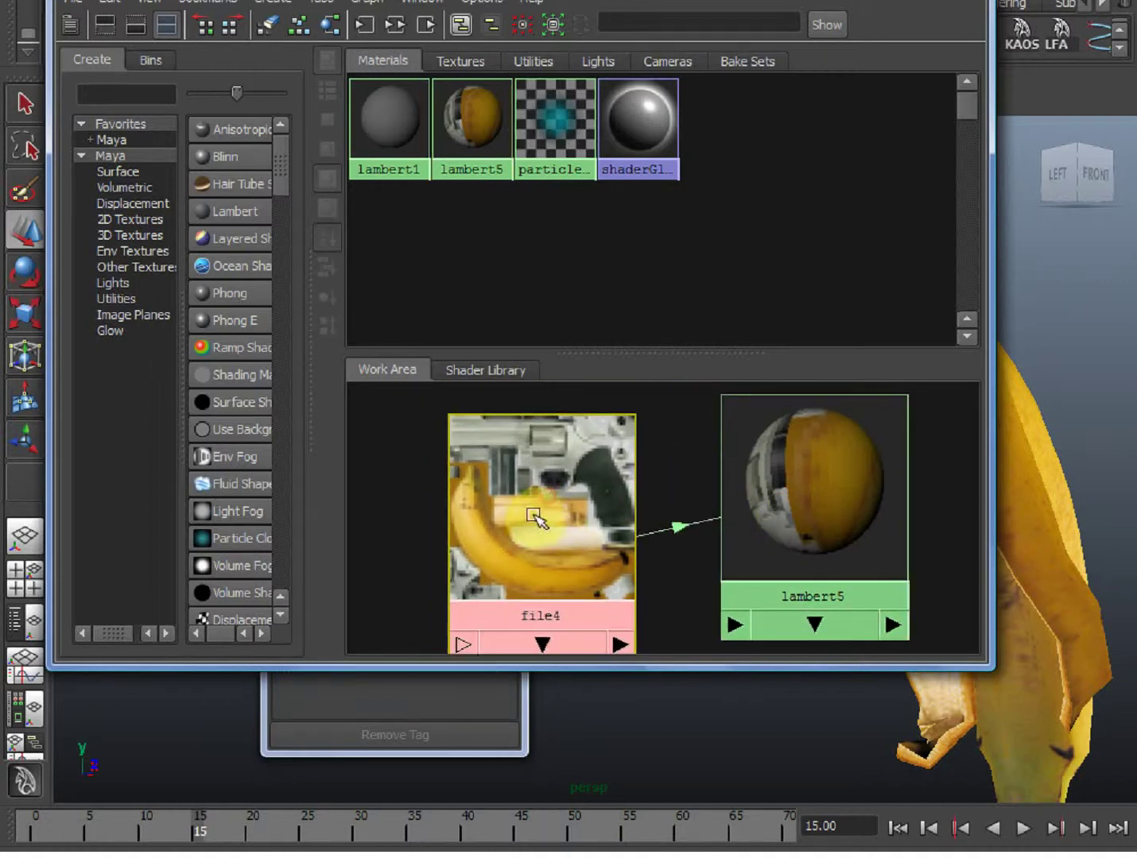
left_click(804, 500)
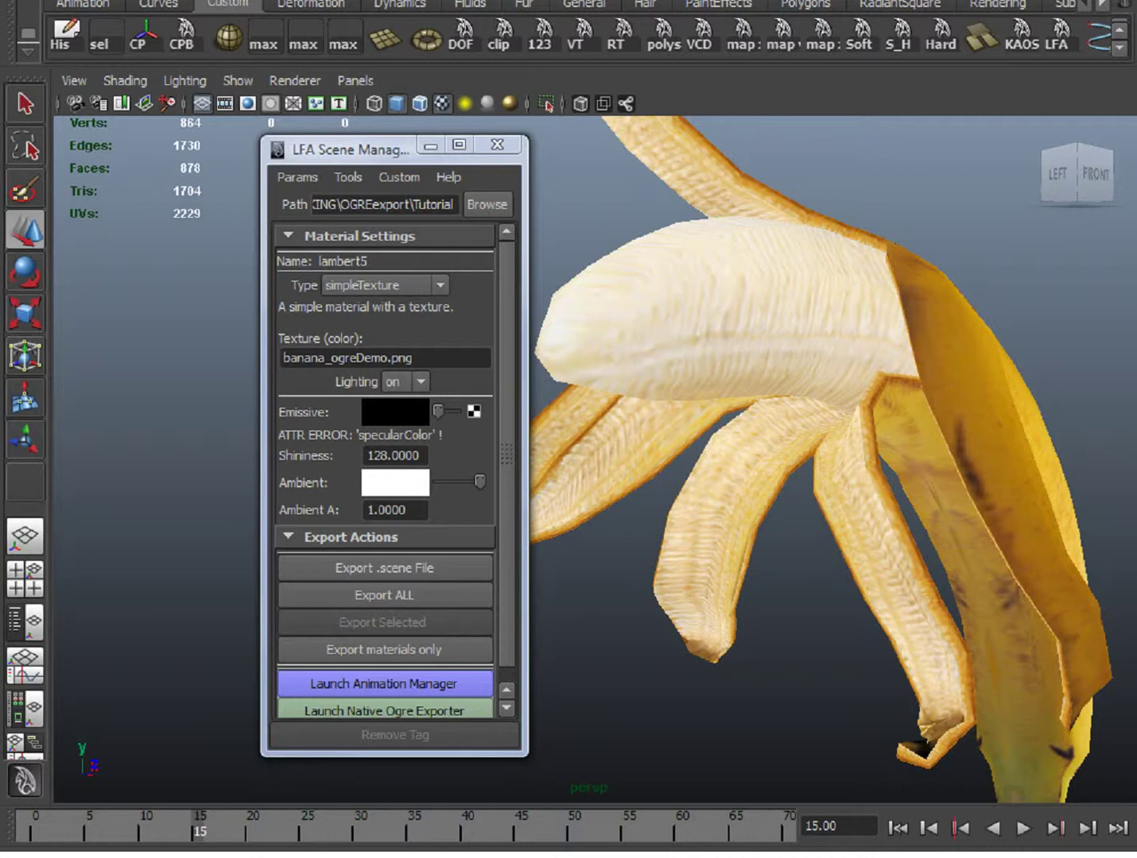
- Switch to the exported Tutorial folder and load bananaPeel.mesh into WinViewer with Y as the up axis
key("alt+Tab")
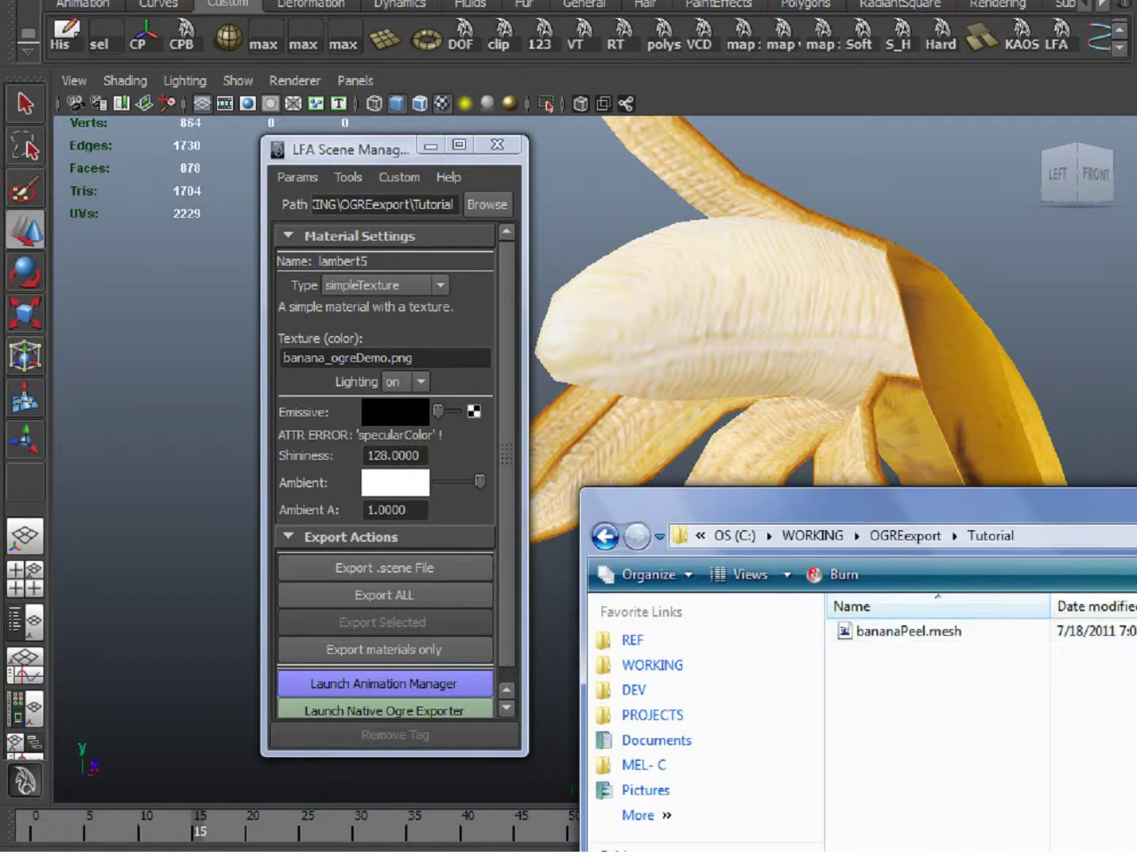
mouse_move(1134, 520)
left_mouse_down()
mouse_move(1111, 534)
mouse_move(1133, 524)
left_mouse_up()
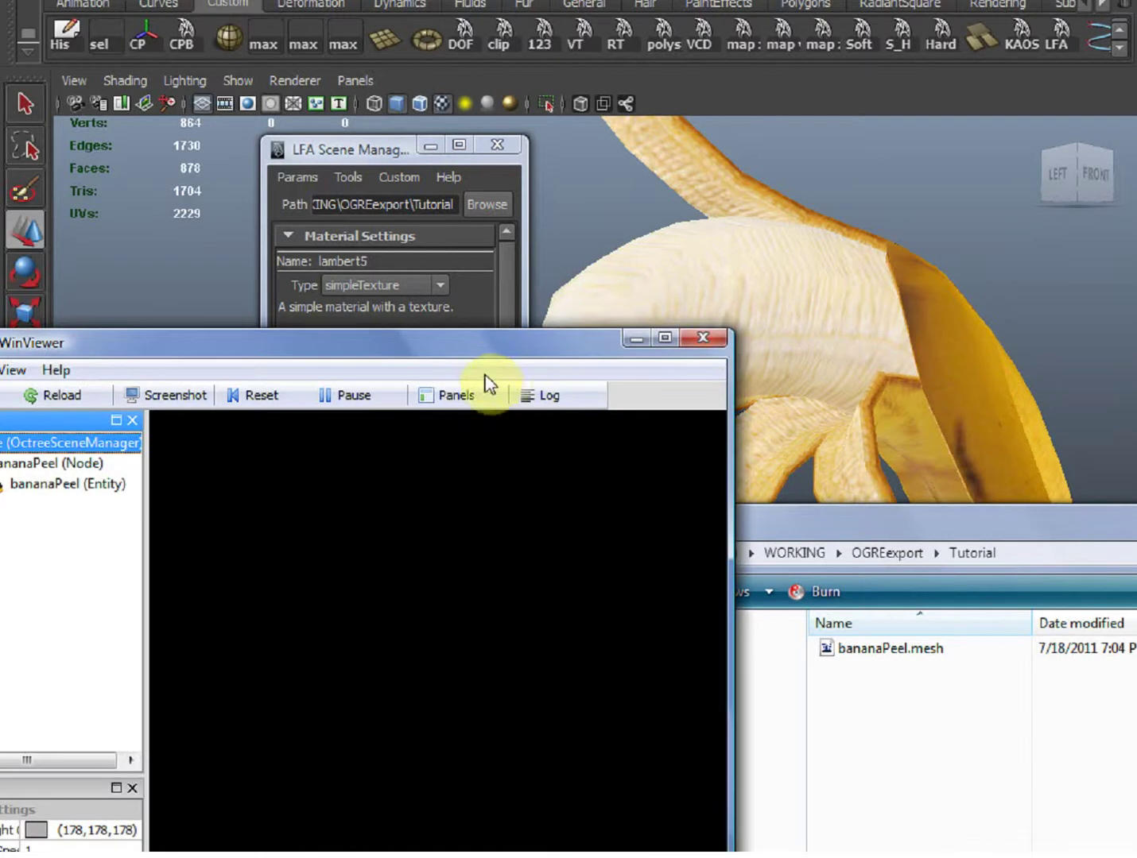
left_click_drag(490, 355, 506, 357)
left_click(913, 669)
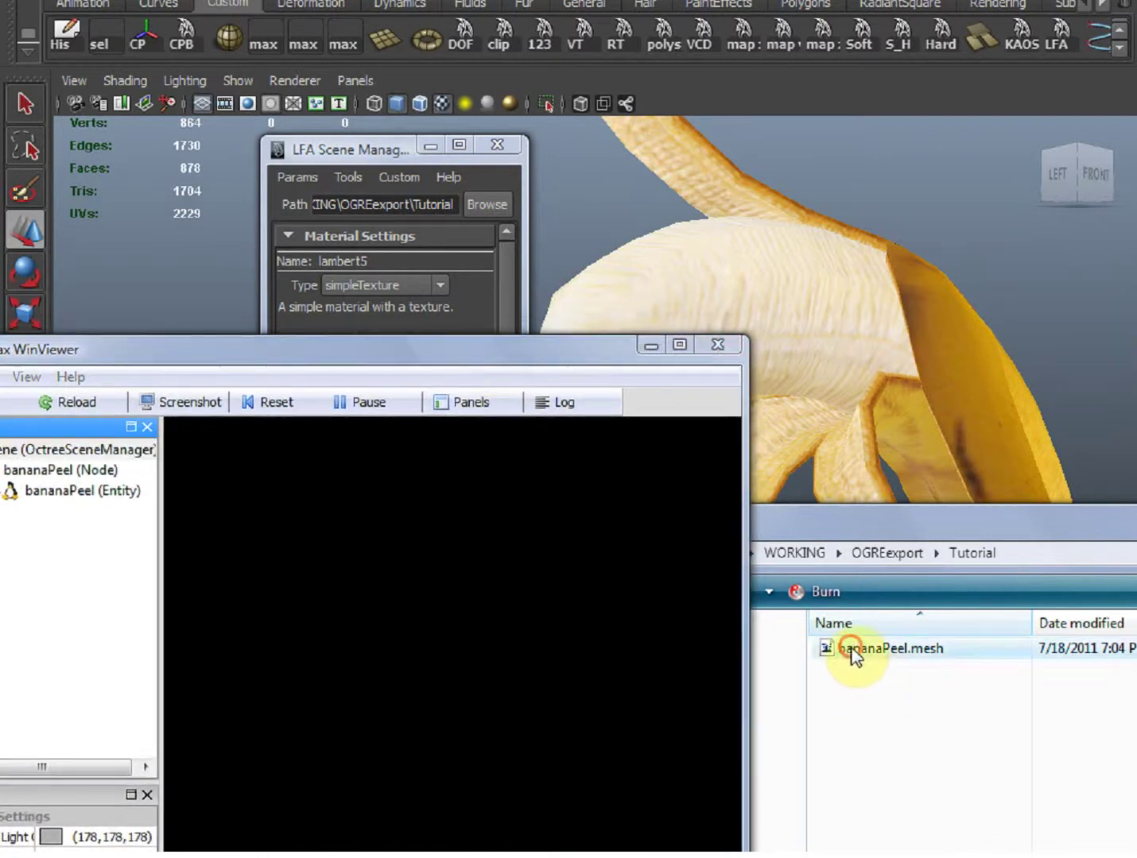
left_click_drag(845, 652, 472, 609)
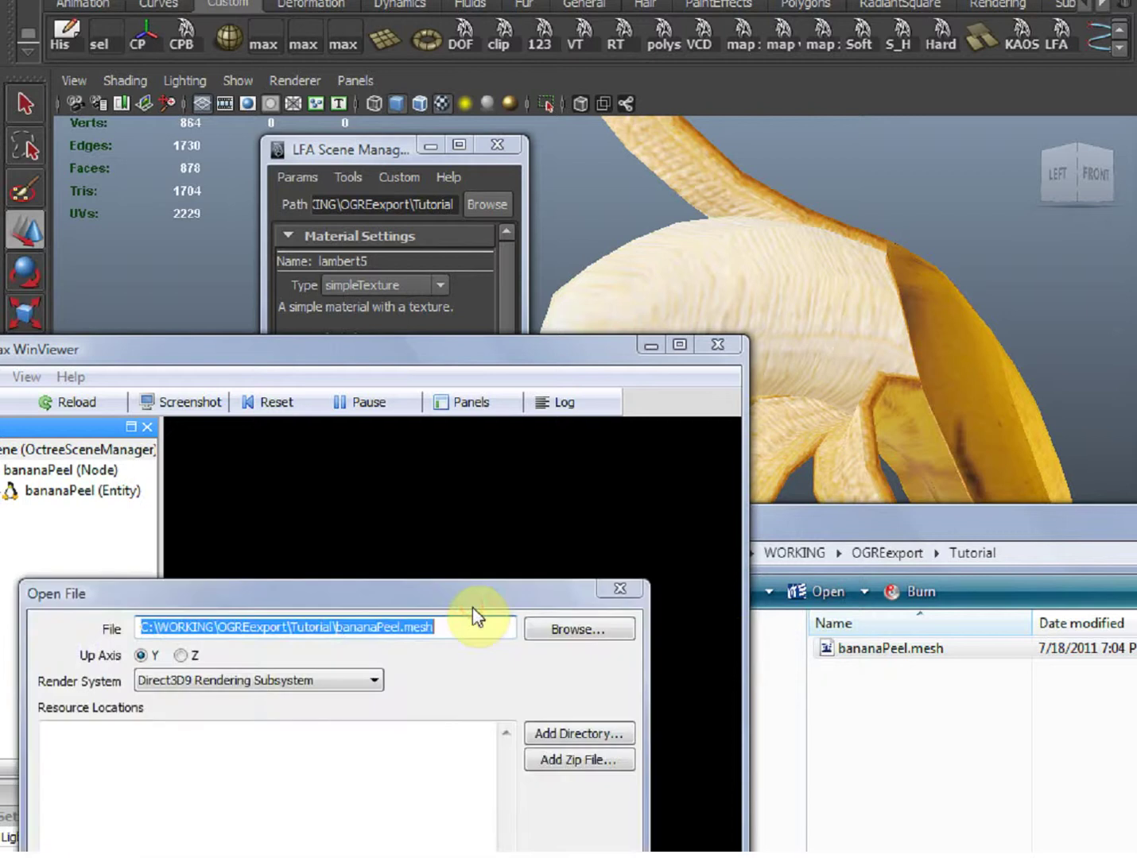
key("Return")
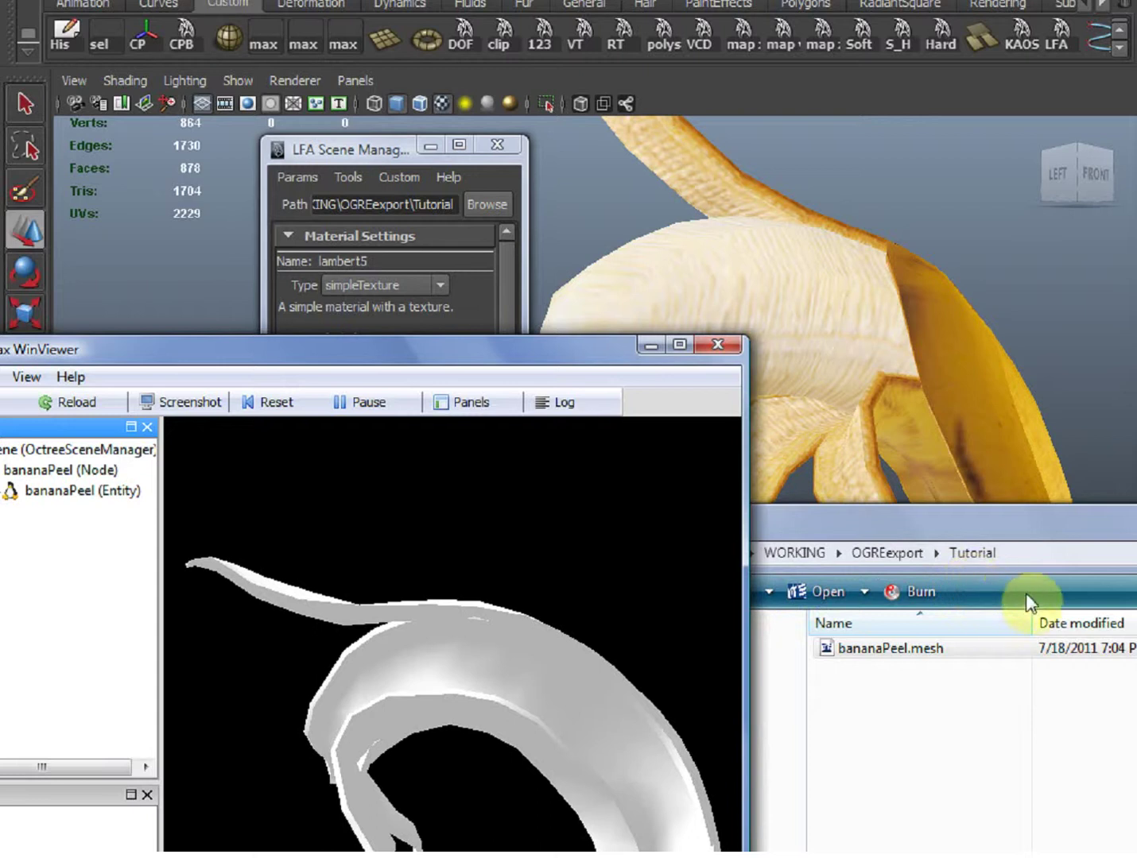
- Launch the File Texture Manager from the LFA Scene Manager in Maya and analyse the scene's file textures
left_click(348, 178)
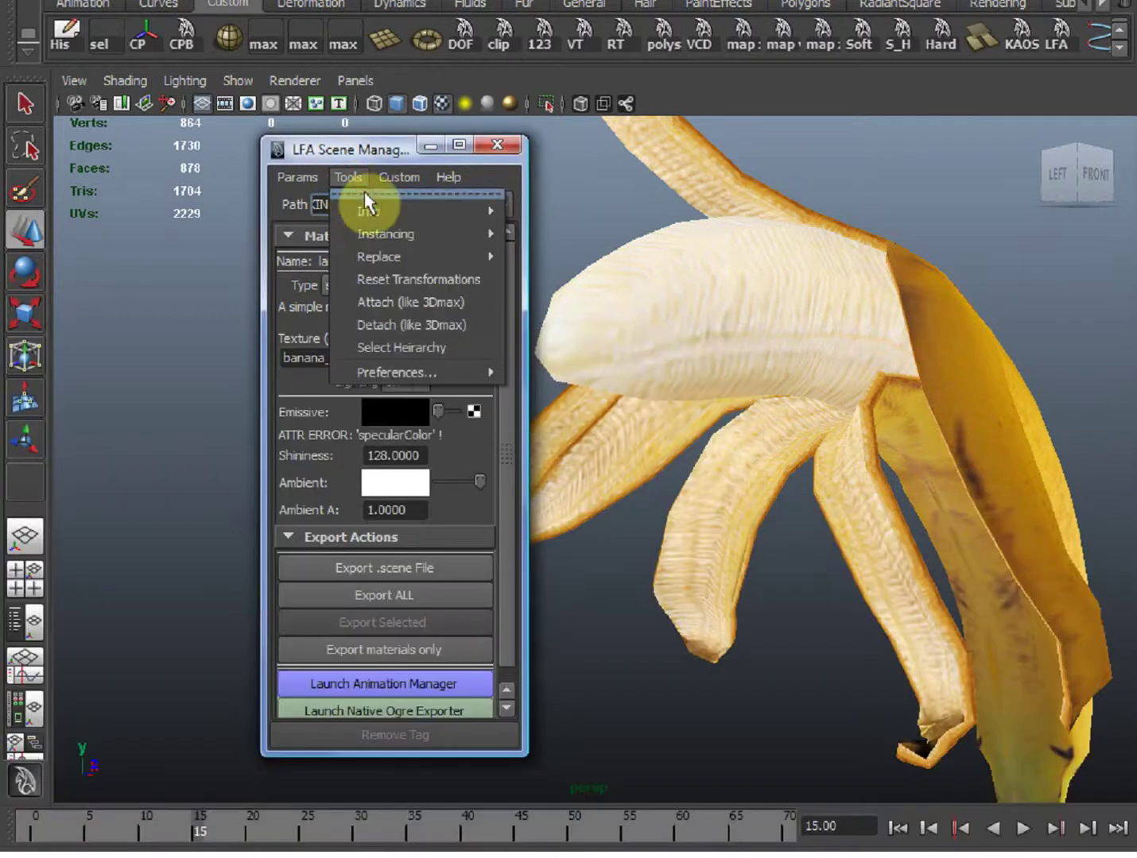
mouse_move(398, 176)
left_click(425, 233)
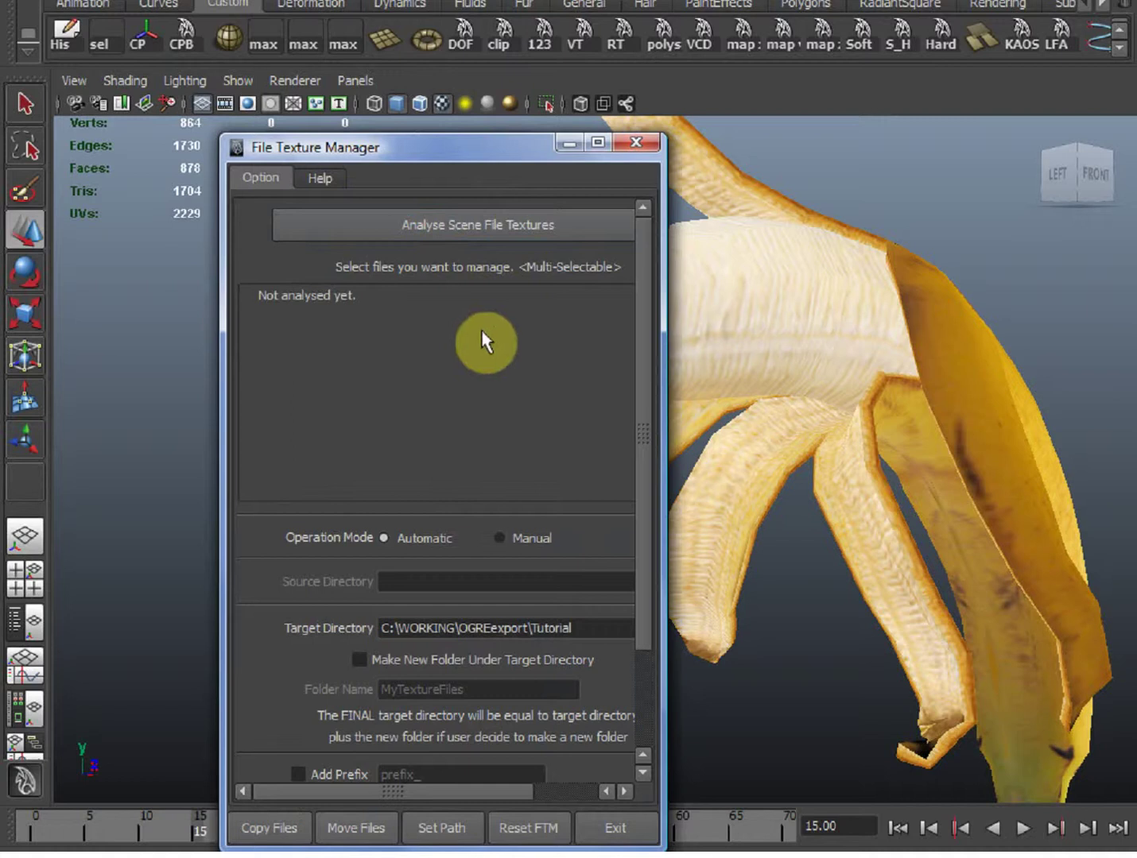
left_click(480, 144)
left_click_drag(481, 144, 586, 92)
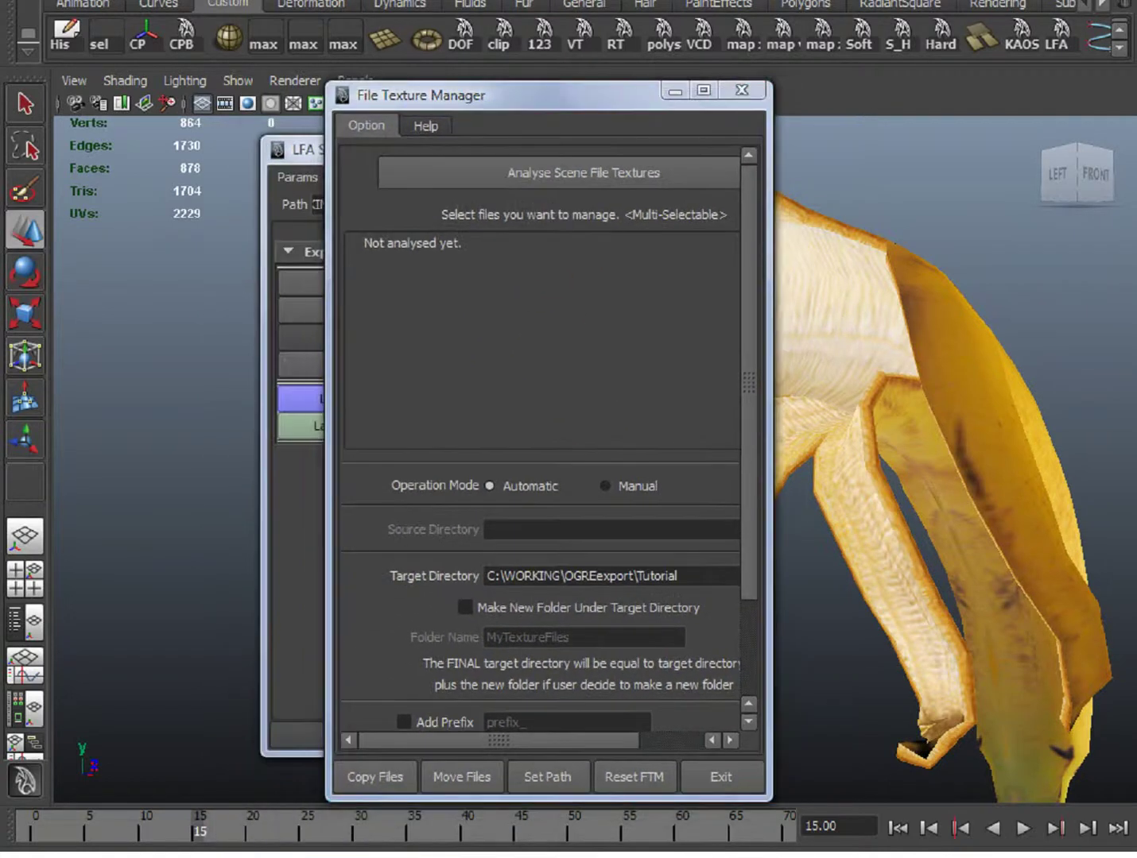
left_click(622, 178)
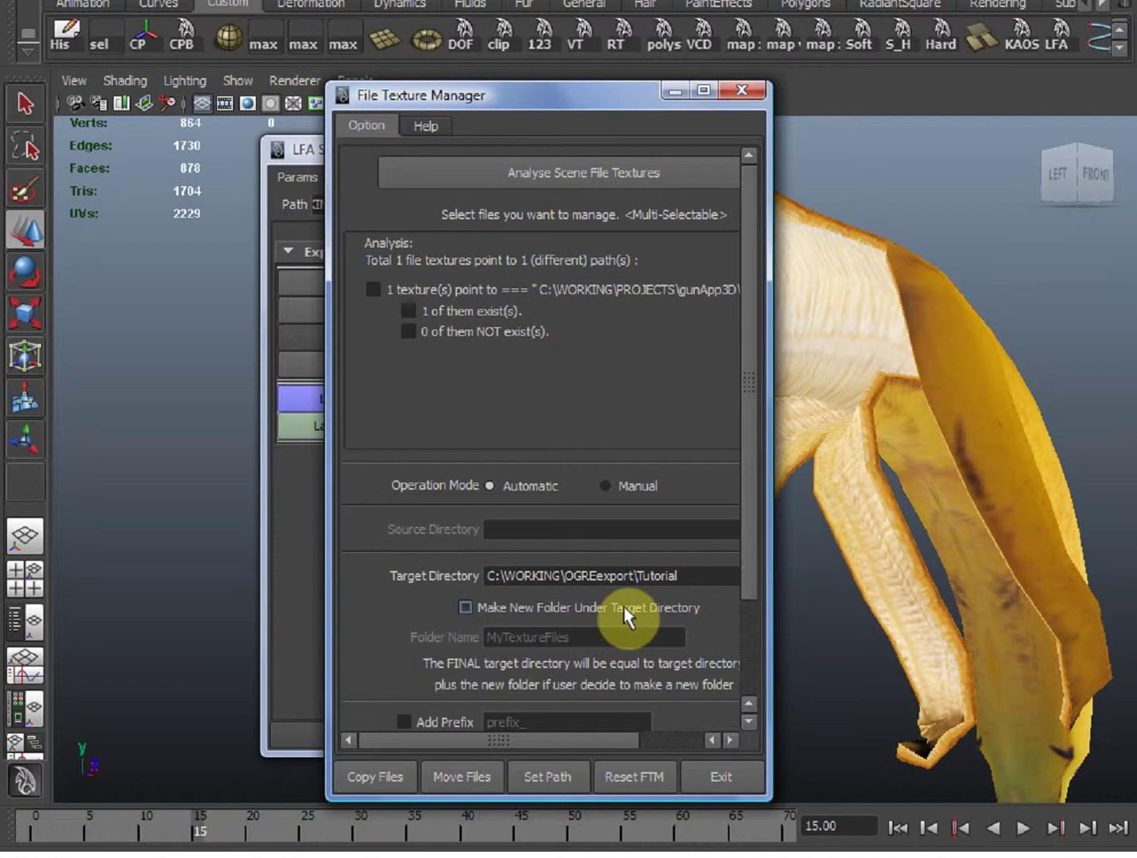
- Widen the File Texture Manager and compare its target directory with the export path in the LFA Scene Manager
left_click_drag(768, 545, 873, 546)
left_click_drag(688, 575, 431, 566)
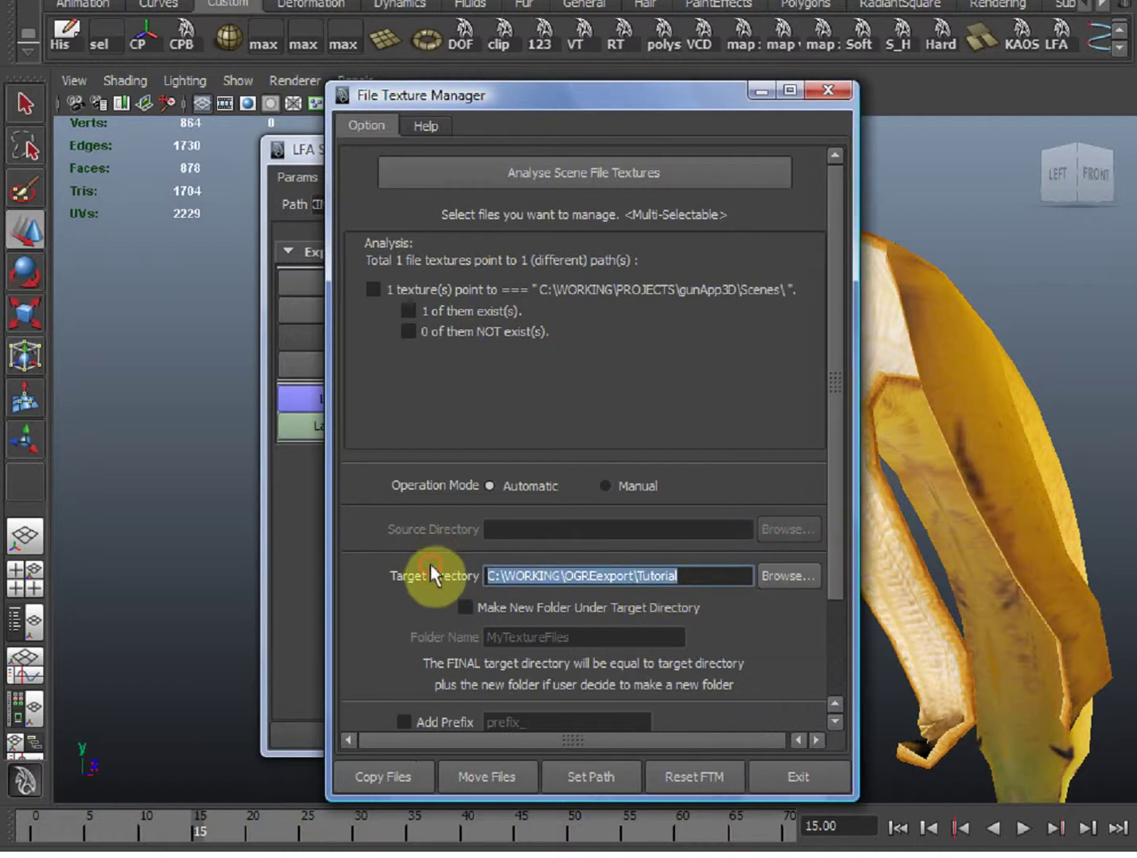
left_click(315, 482)
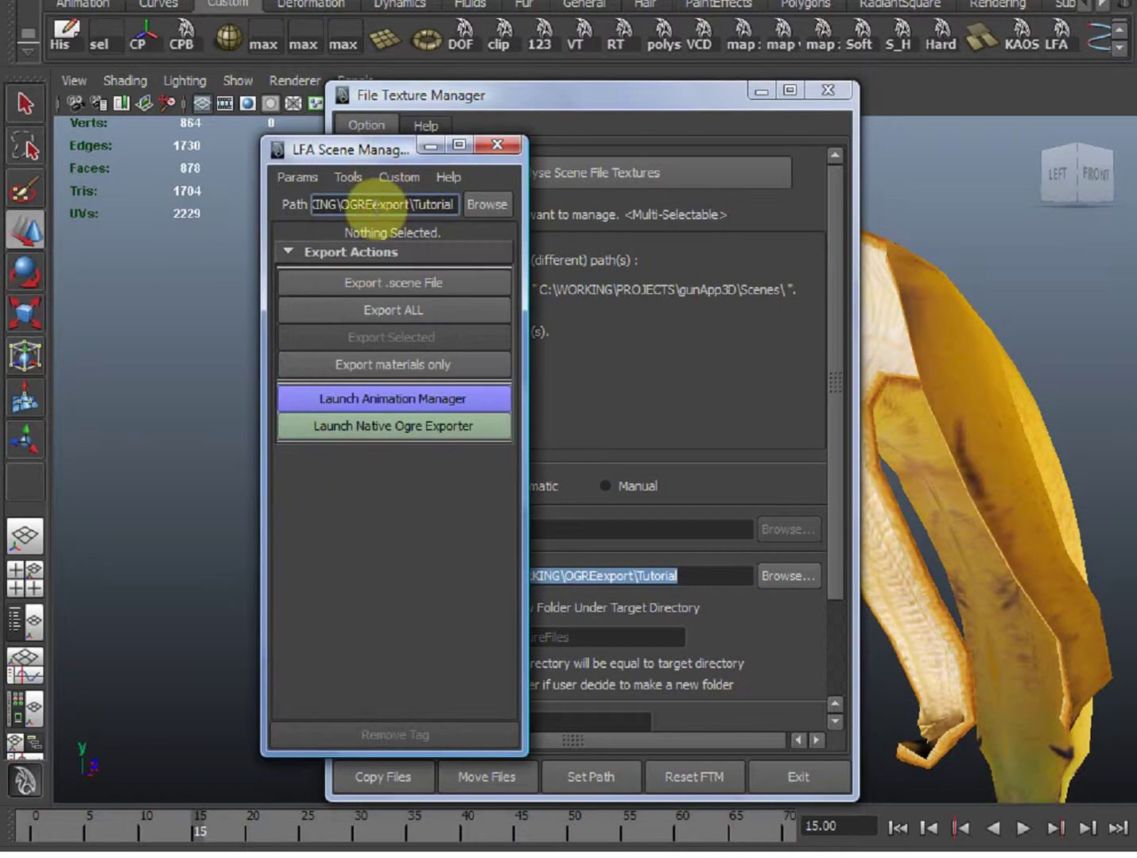
triple_click(376, 206)
left_click(660, 577)
left_click(924, 618)
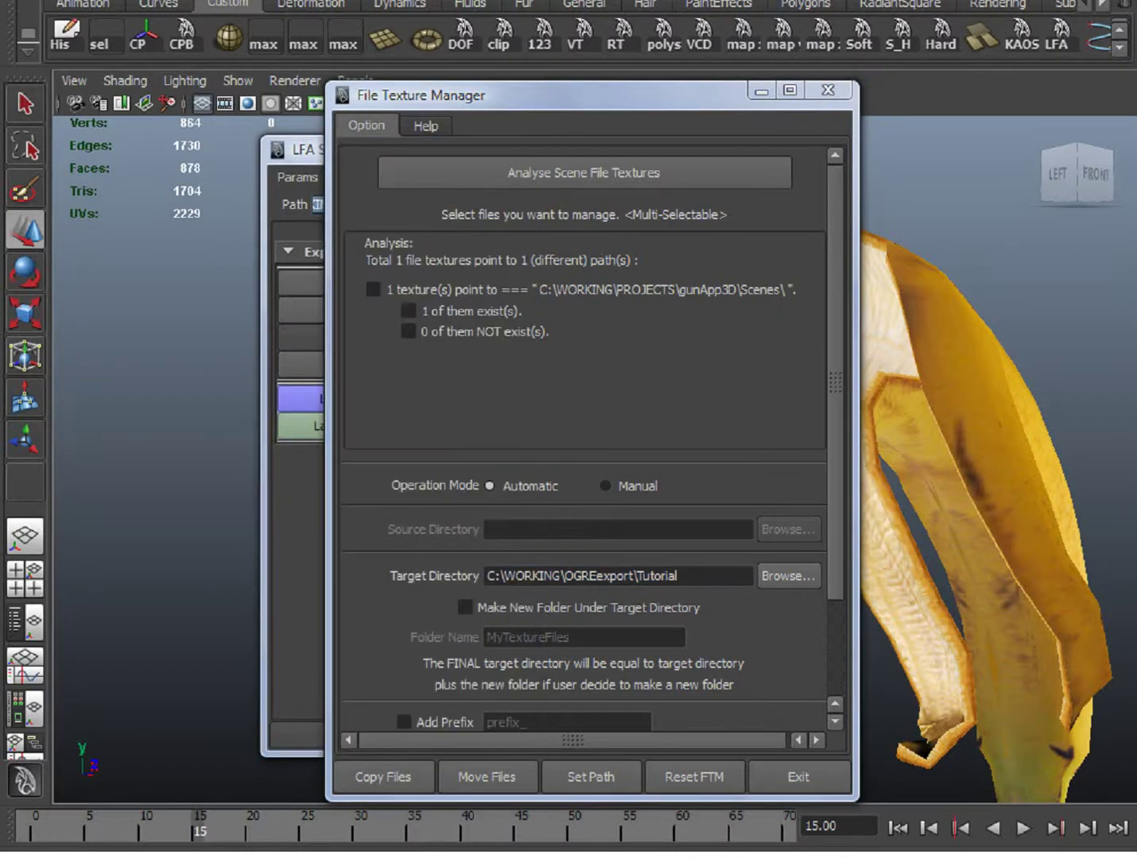
- Copy the texture located in gunApp3D\Scenes to the target directory C:\WORKING\OGREexport\Tutorial
left_click(375, 291)
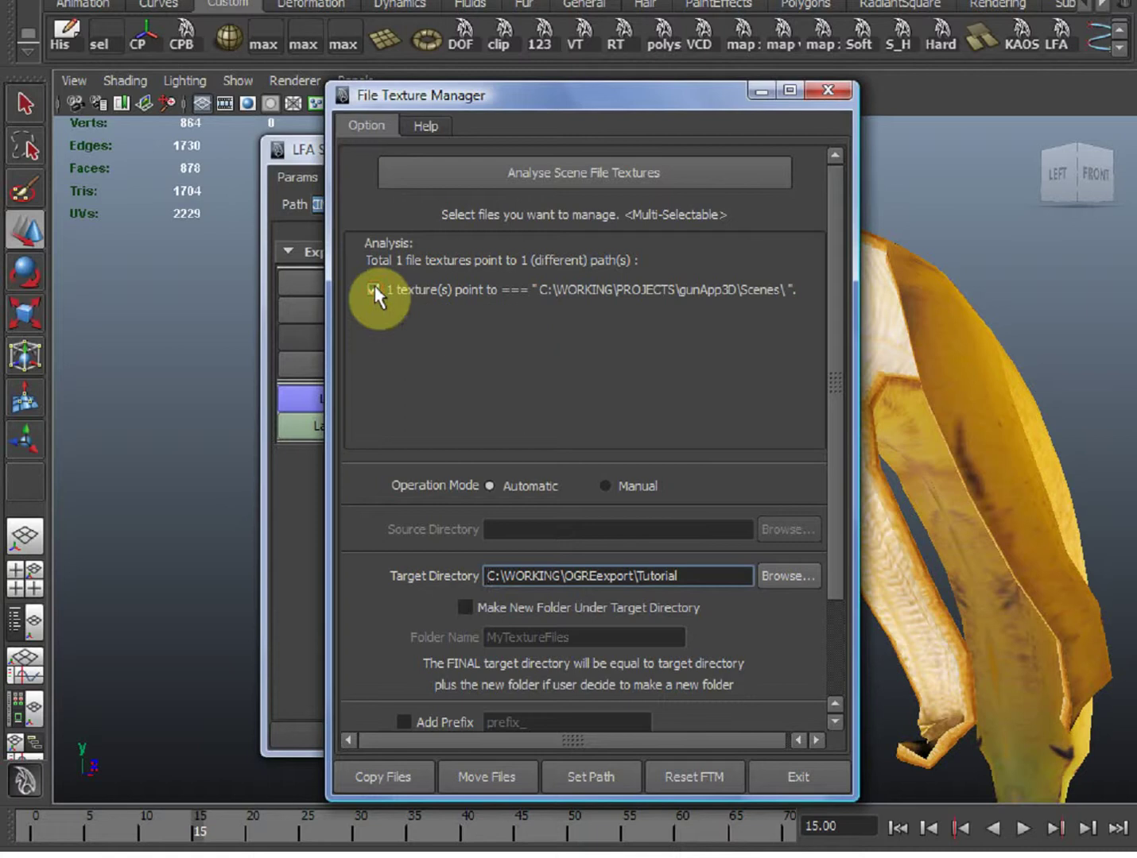
left_click(390, 775)
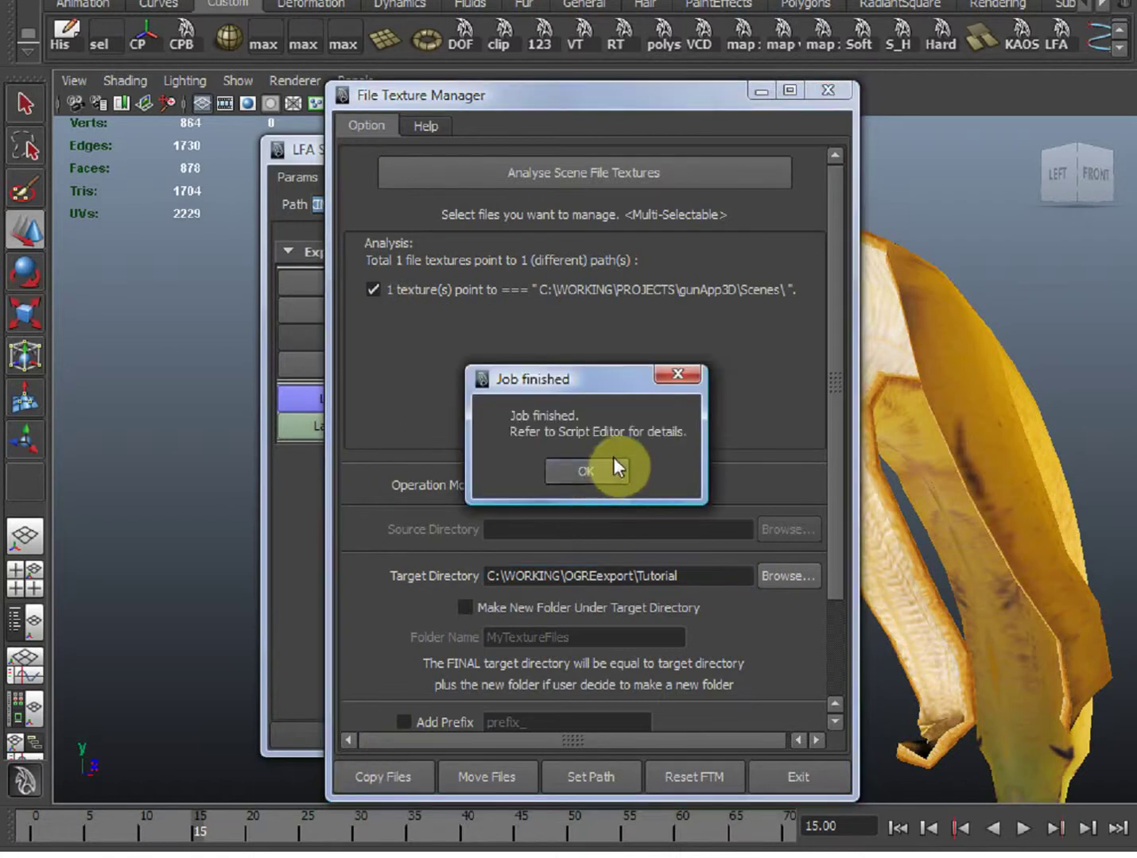
left_click(612, 462)
- Check the Tutorial folder for the copied texture, then reload bananaPeel.mesh in WinViewer and inspect the model
key("alt+Tab")
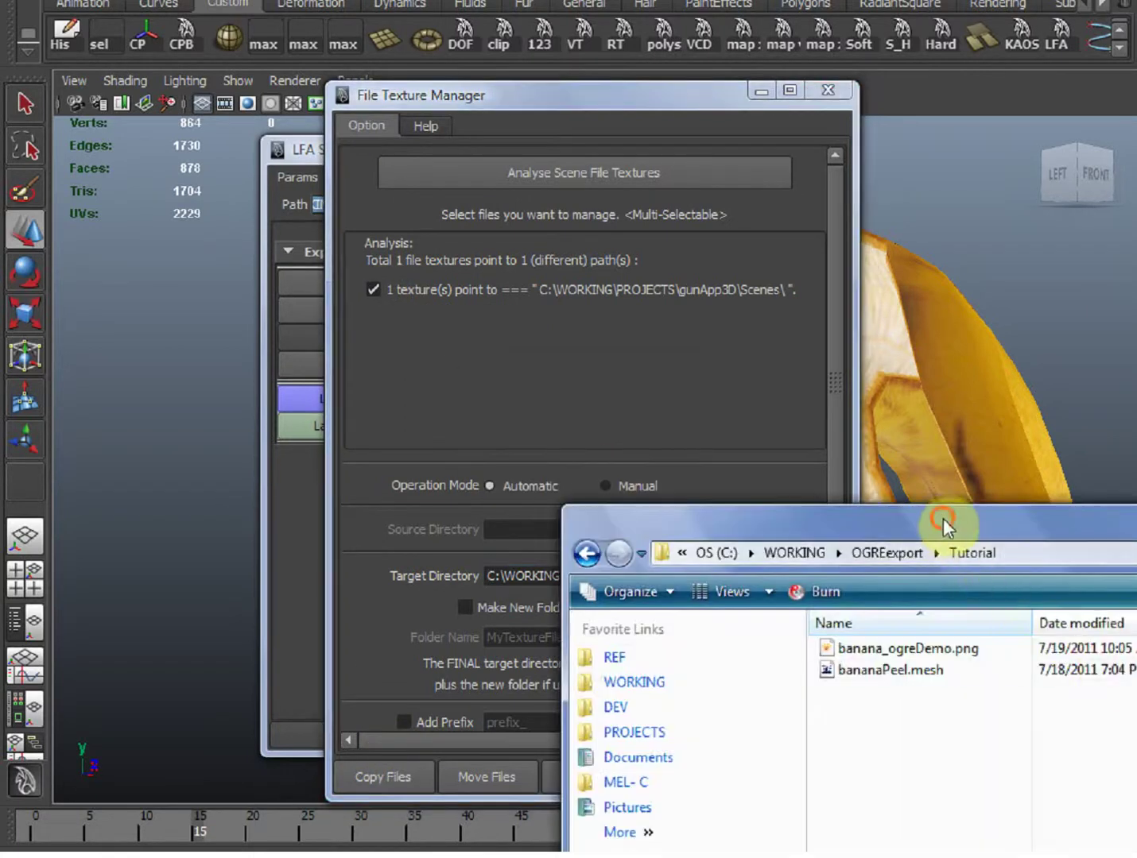
left_click_drag(943, 519, 842, 552)
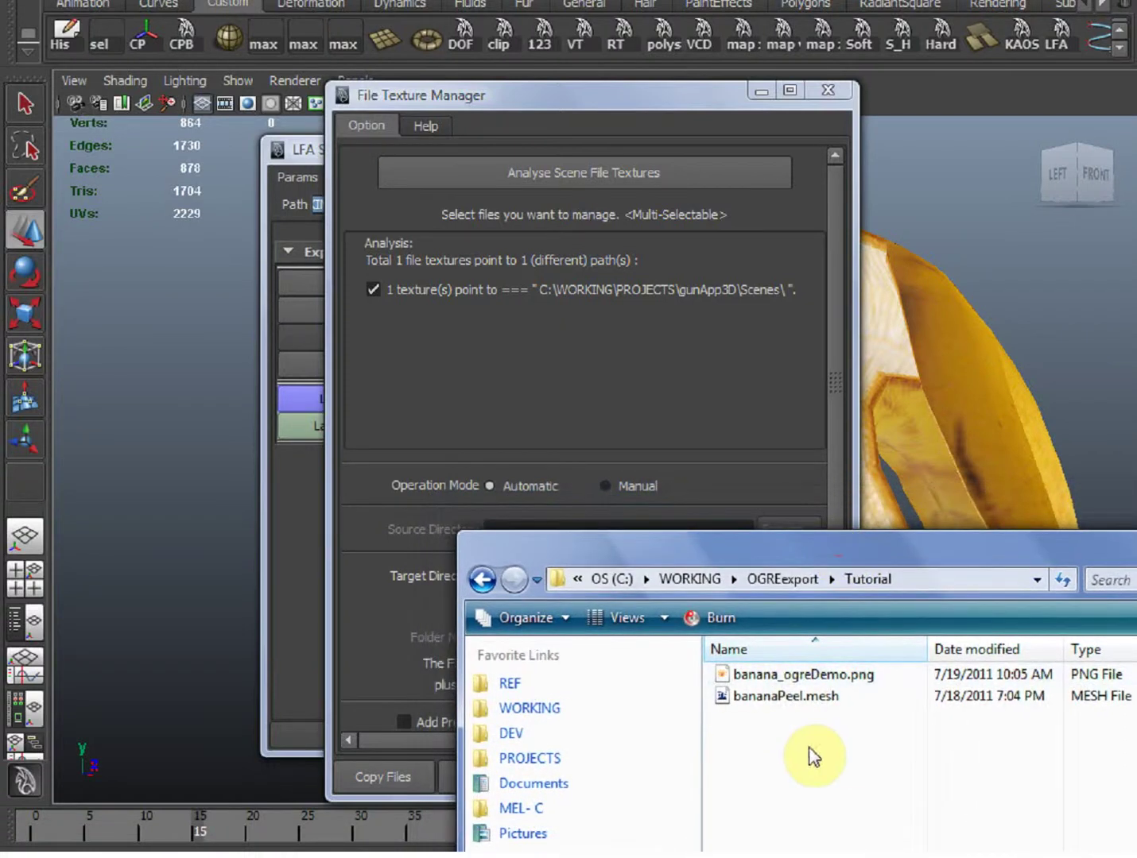
key("alt+Tab")
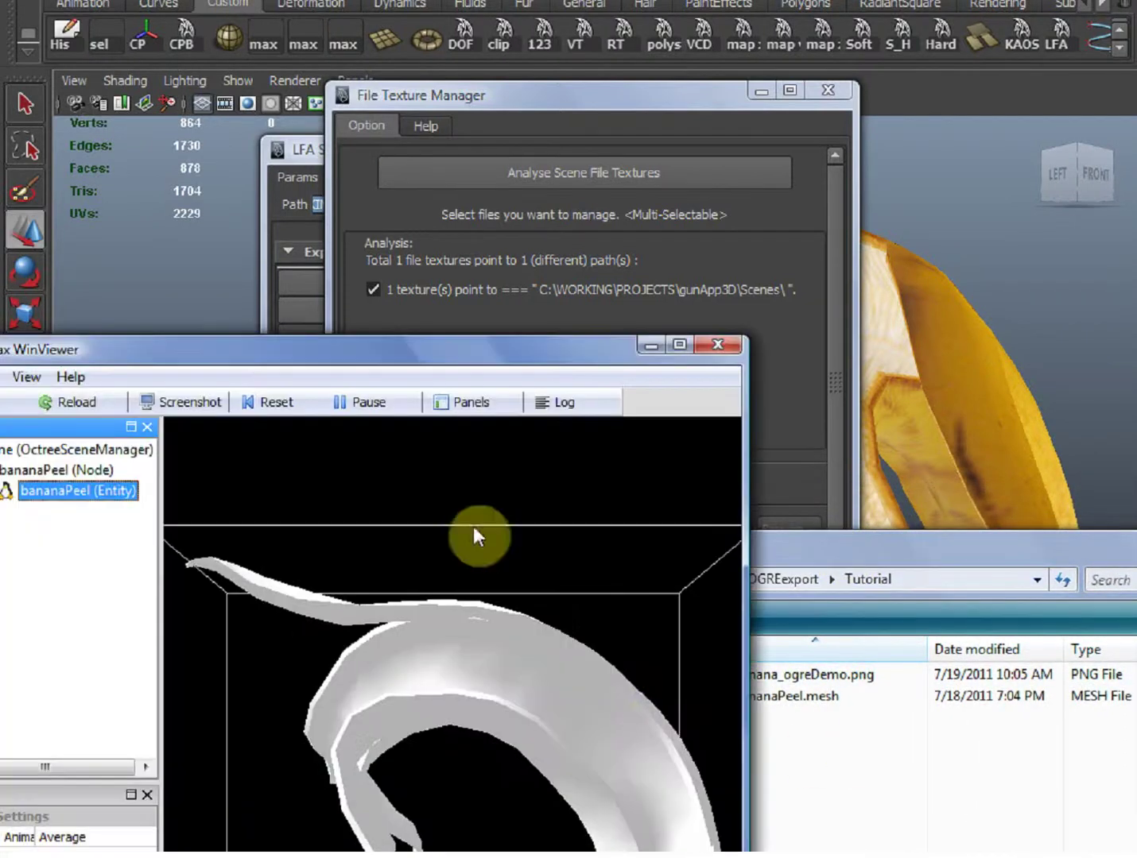
left_click(806, 759)
left_click_drag(751, 697, 332, 682)
left_click(385, 589)
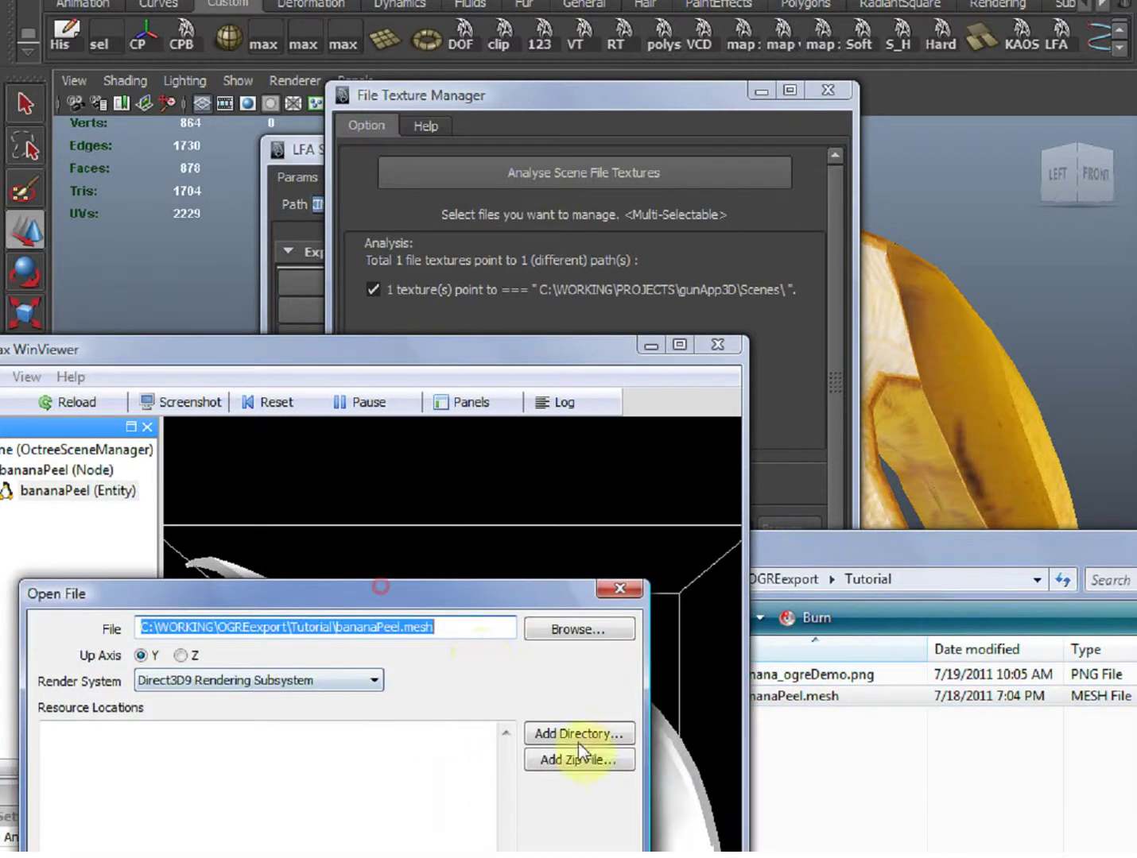
left_click(517, 853)
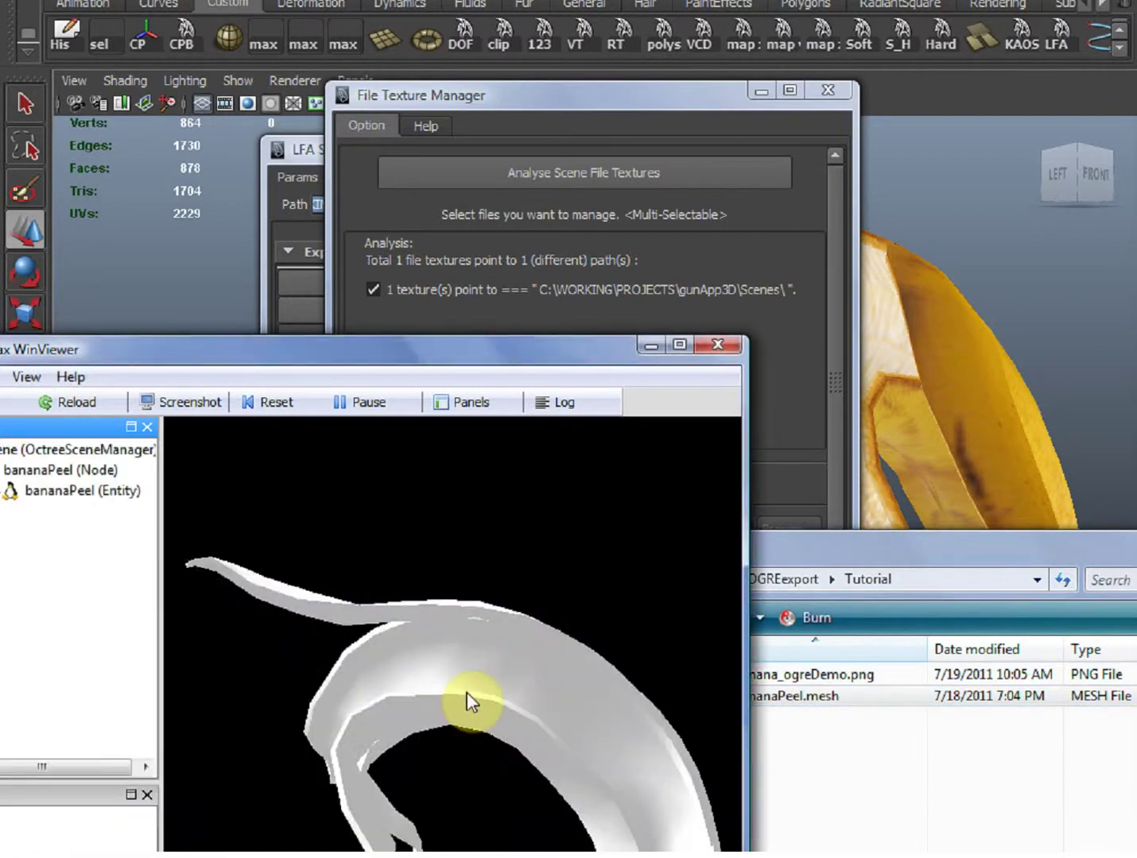
left_click(466, 693)
left_click_drag(449, 710, 451, 714)
- Return to Maya from the Tutorial folder and close the File Texture Manager
left_click(830, 762)
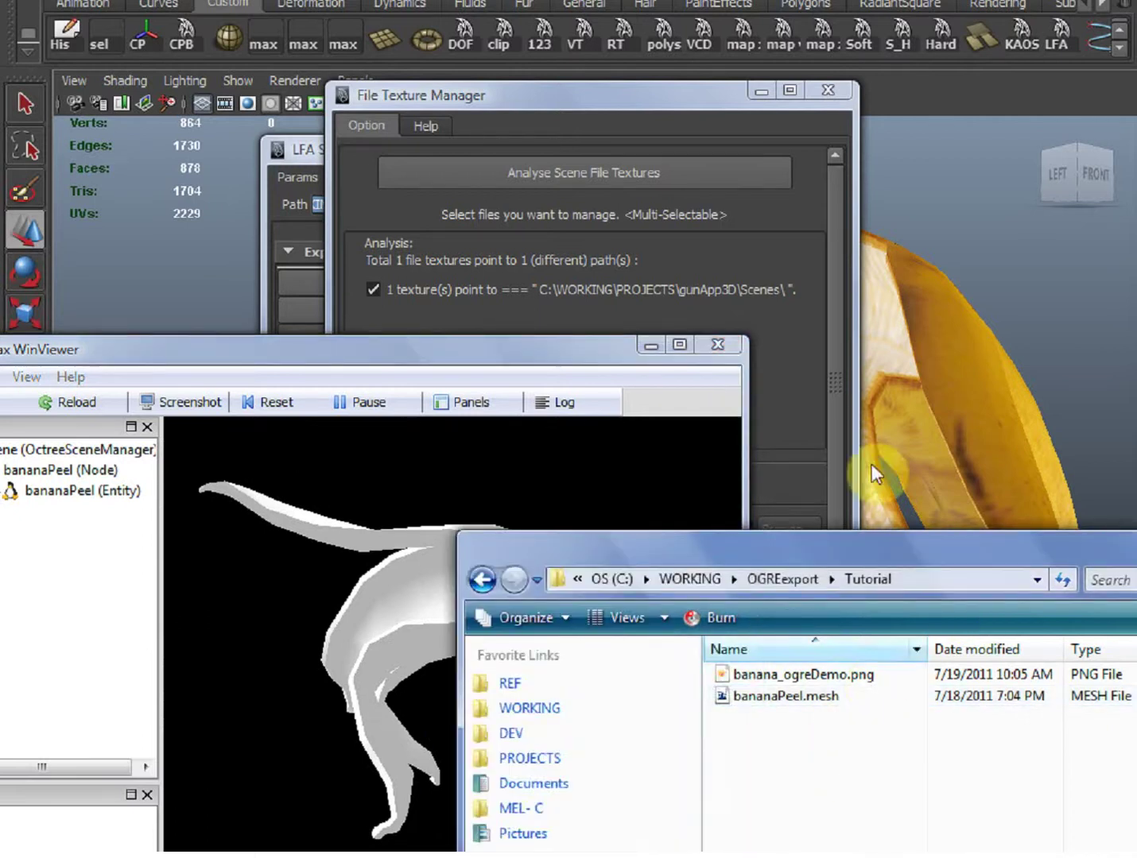
left_click_drag(873, 474, 867, 451)
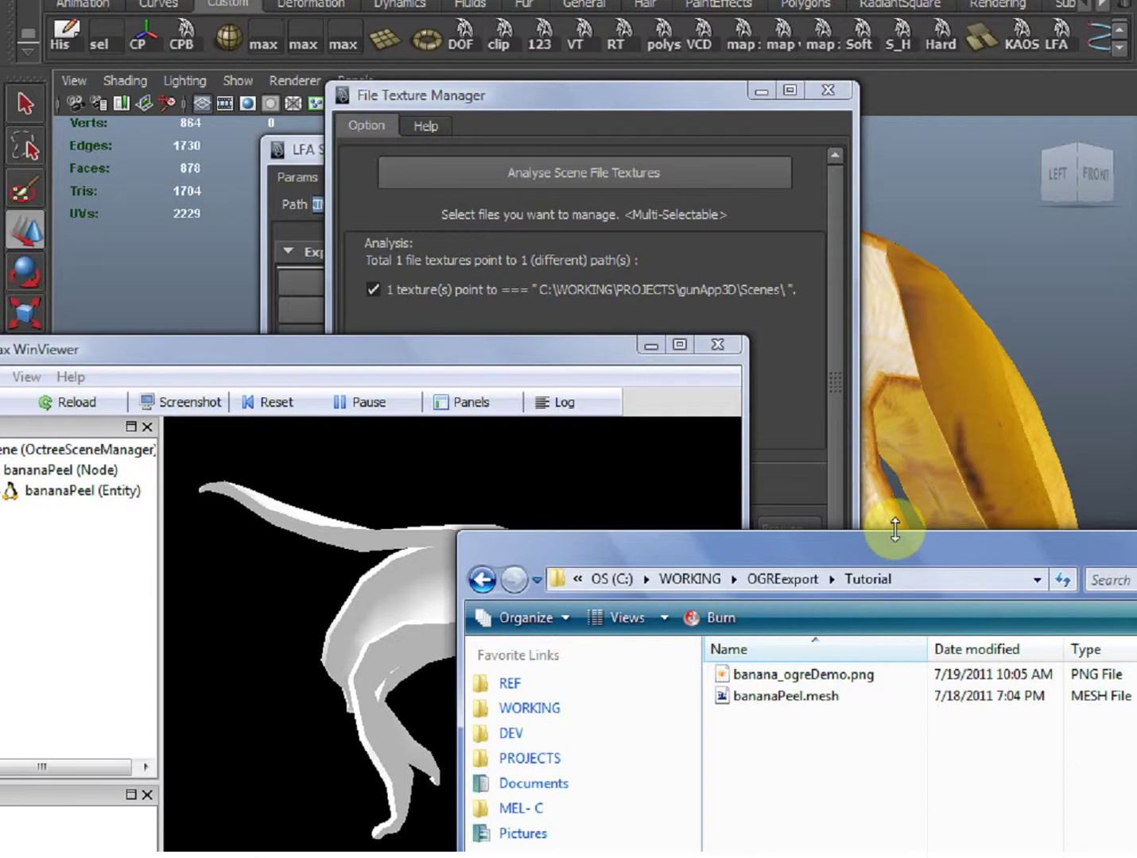
left_click(623, 4)
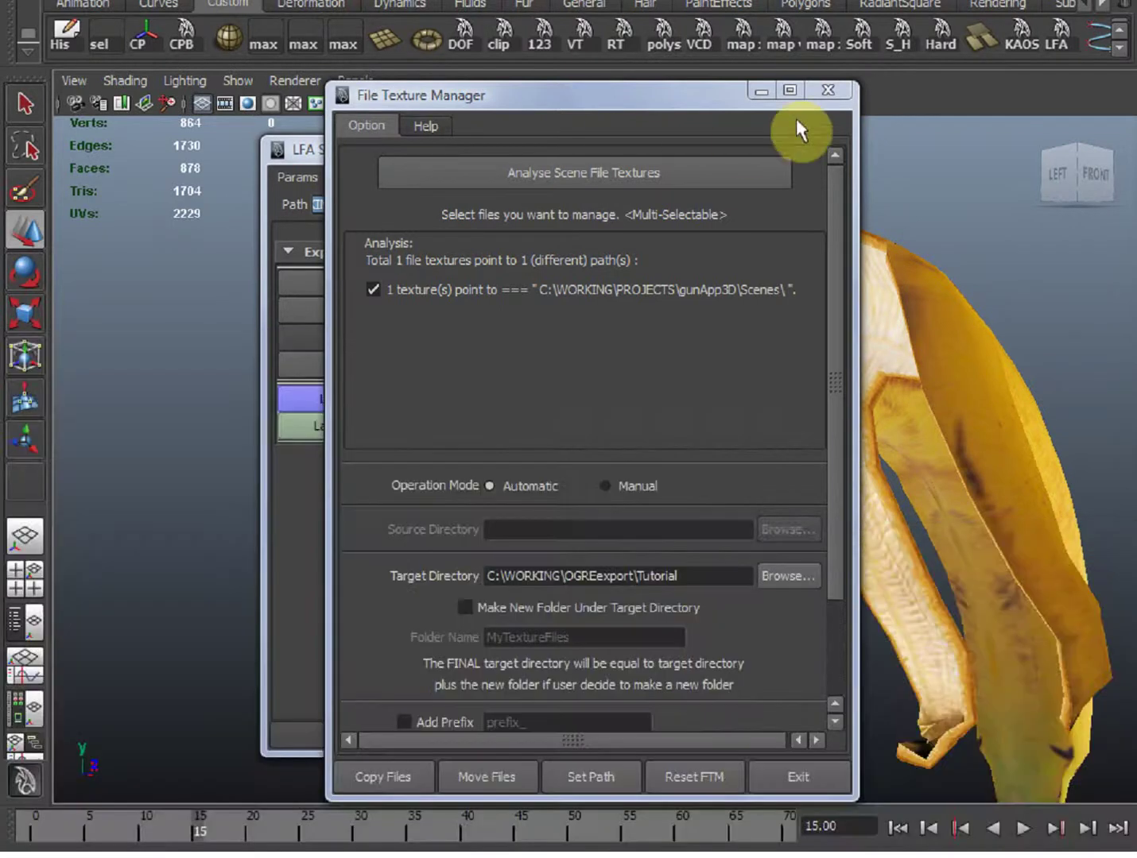
left_click(831, 90)
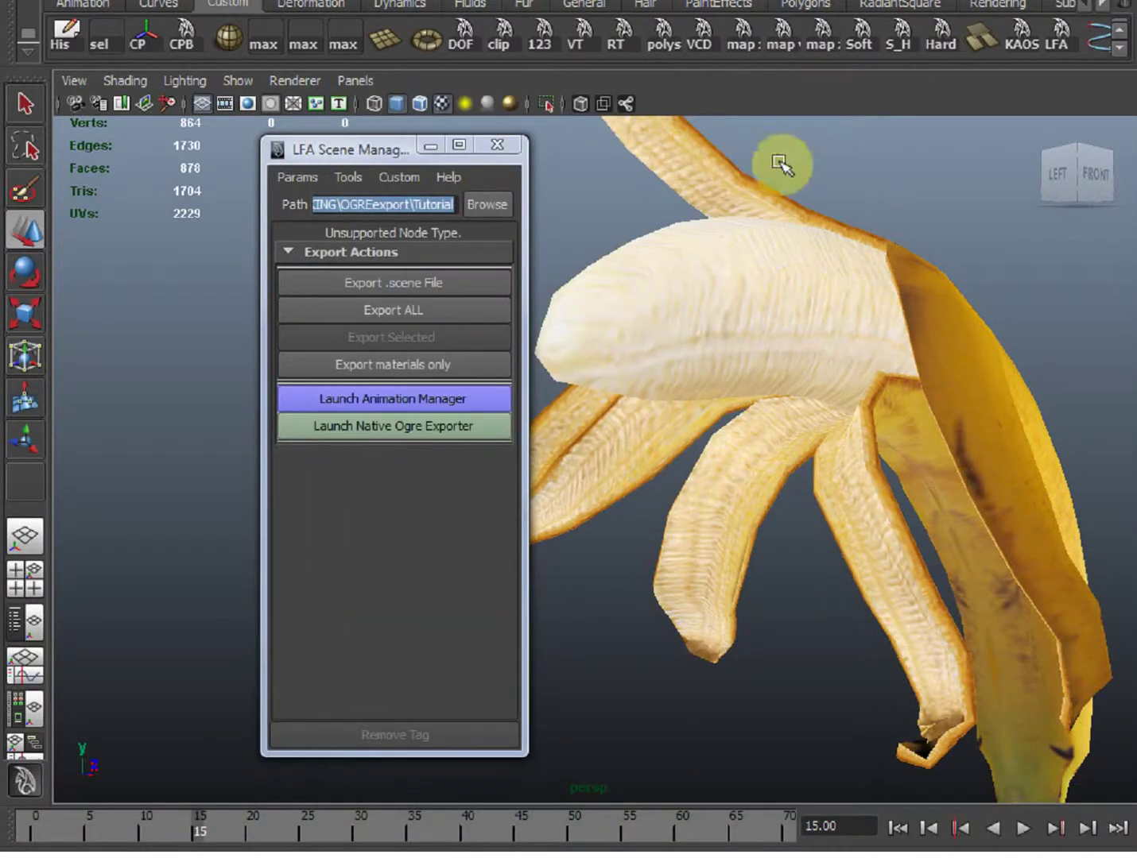
- Examine the connection between the file4 texture and the lambert5 material in Hypershade
key("alt+Tab")
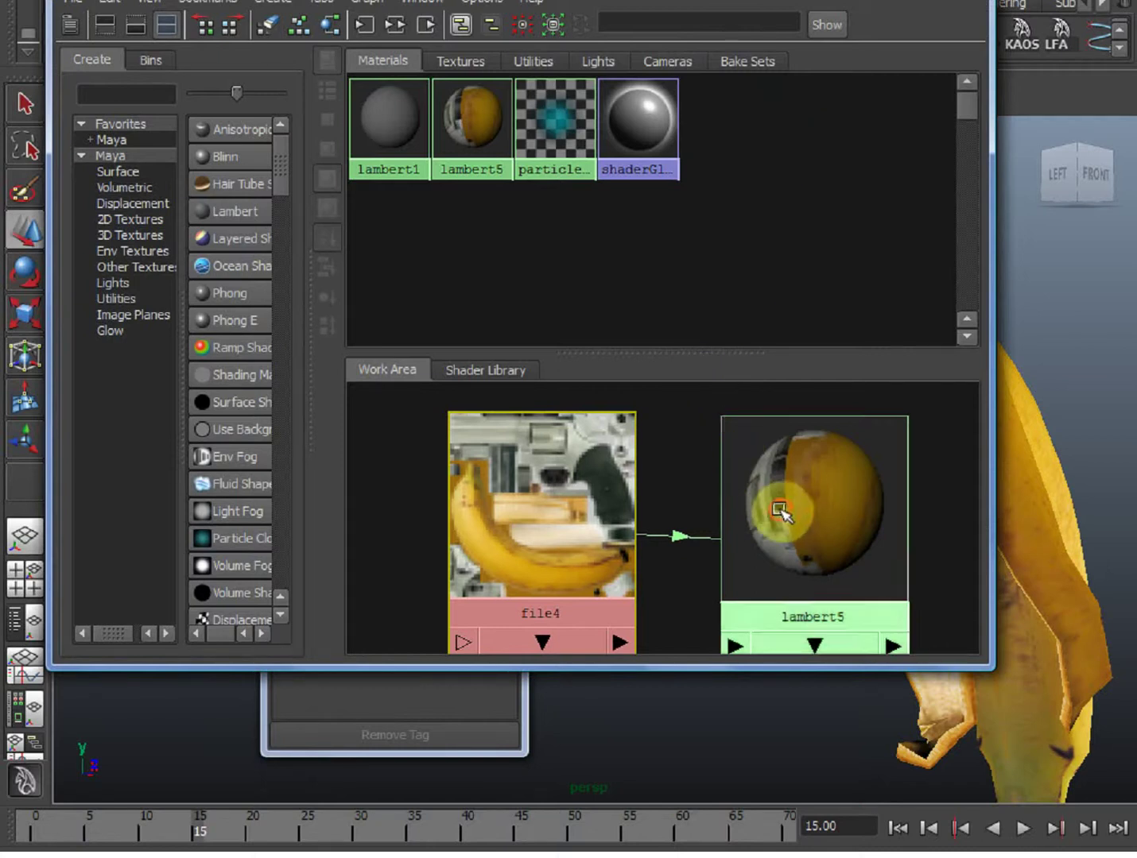
left_click_drag(779, 511, 762, 500)
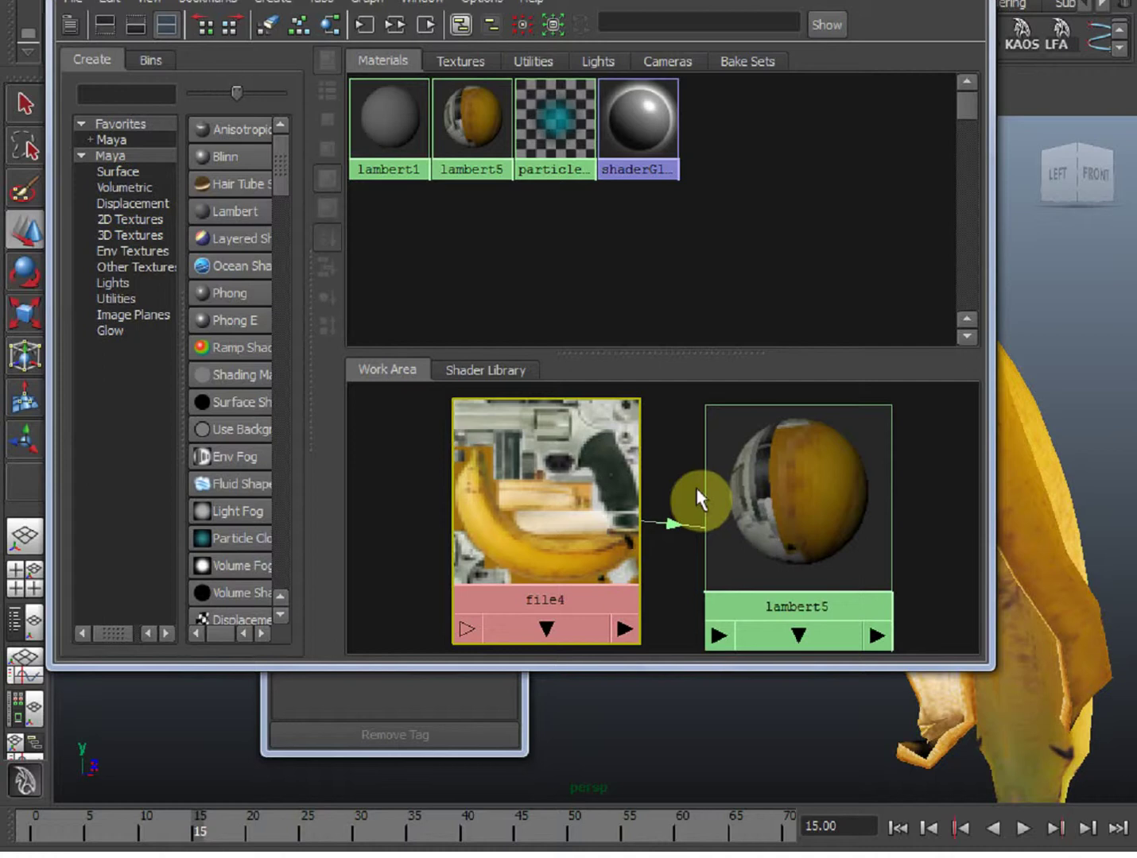
middle_click_drag(701, 495, 557, 505)
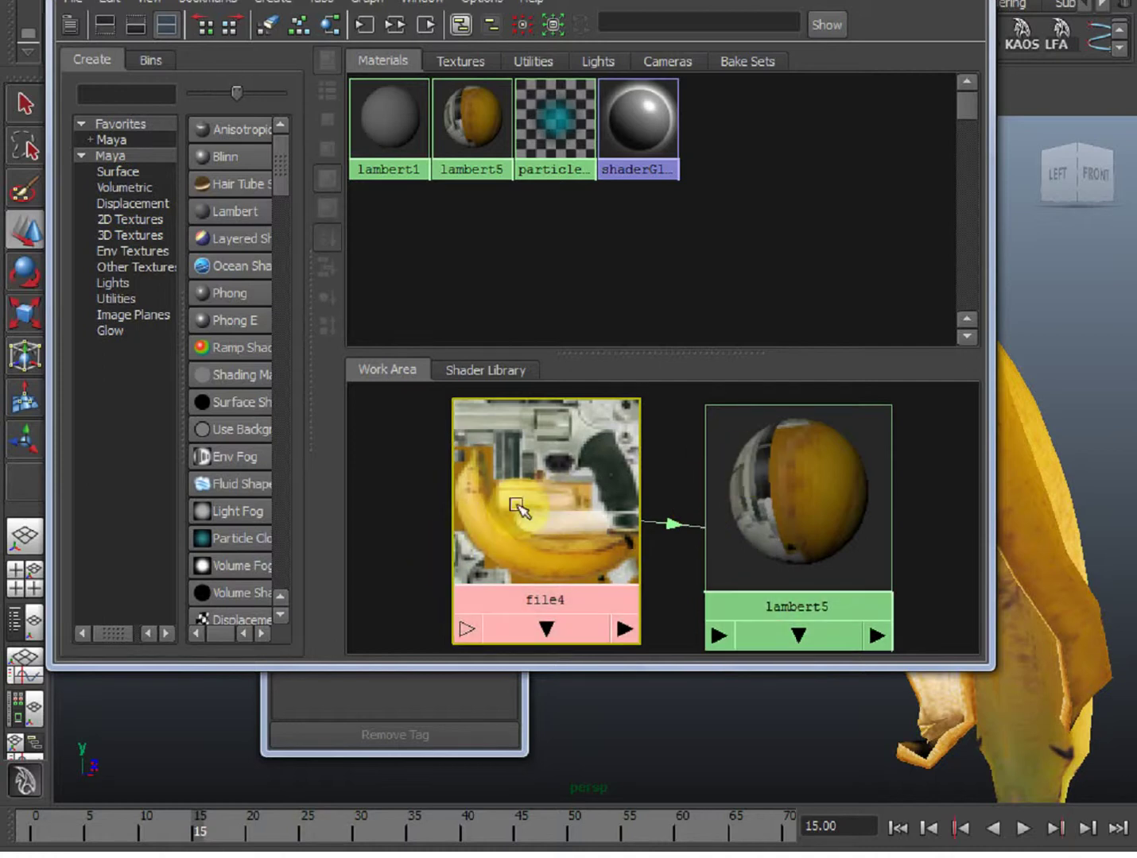
mouse_move(517, 507)
left_mouse_down()
mouse_move(508, 516)
mouse_move(523, 508)
left_mouse_up()
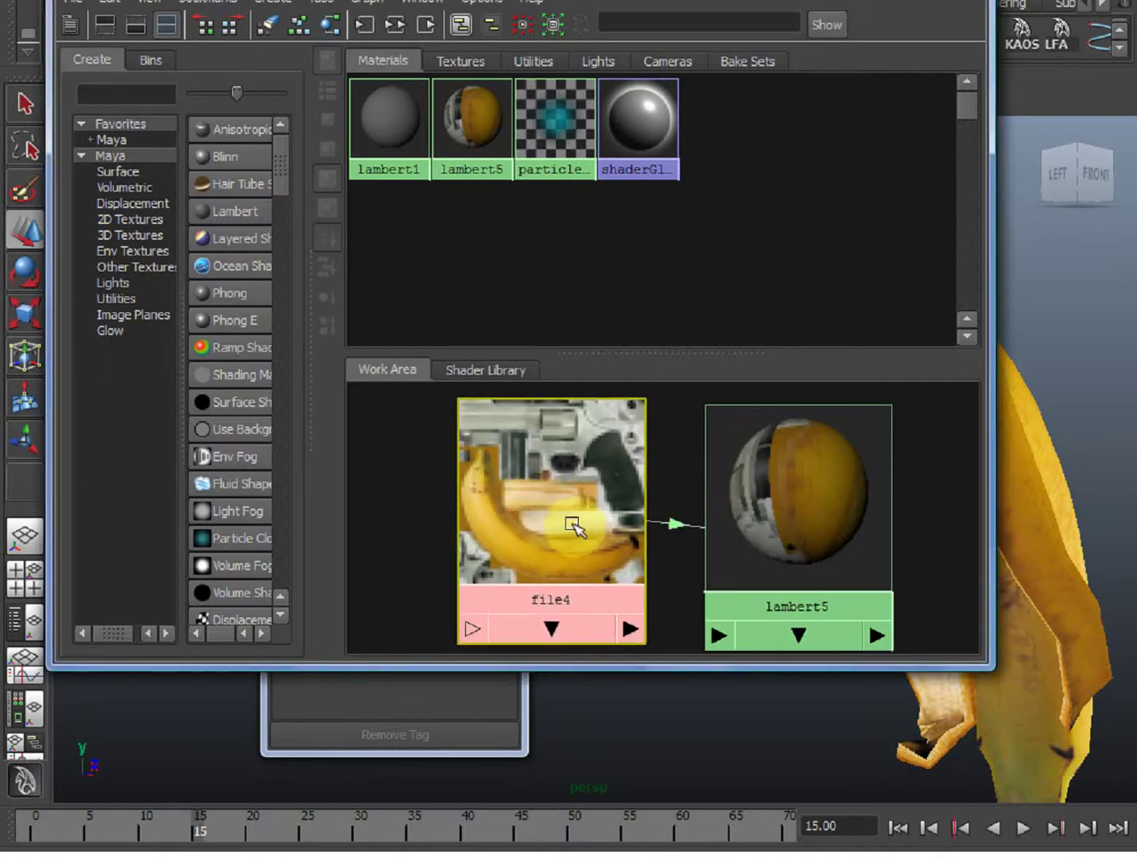
- Select the lambert5 material in Hypershade and bring up its material settings in the LFA Scene Manager
middle_click_drag(622, 493, 664, 487)
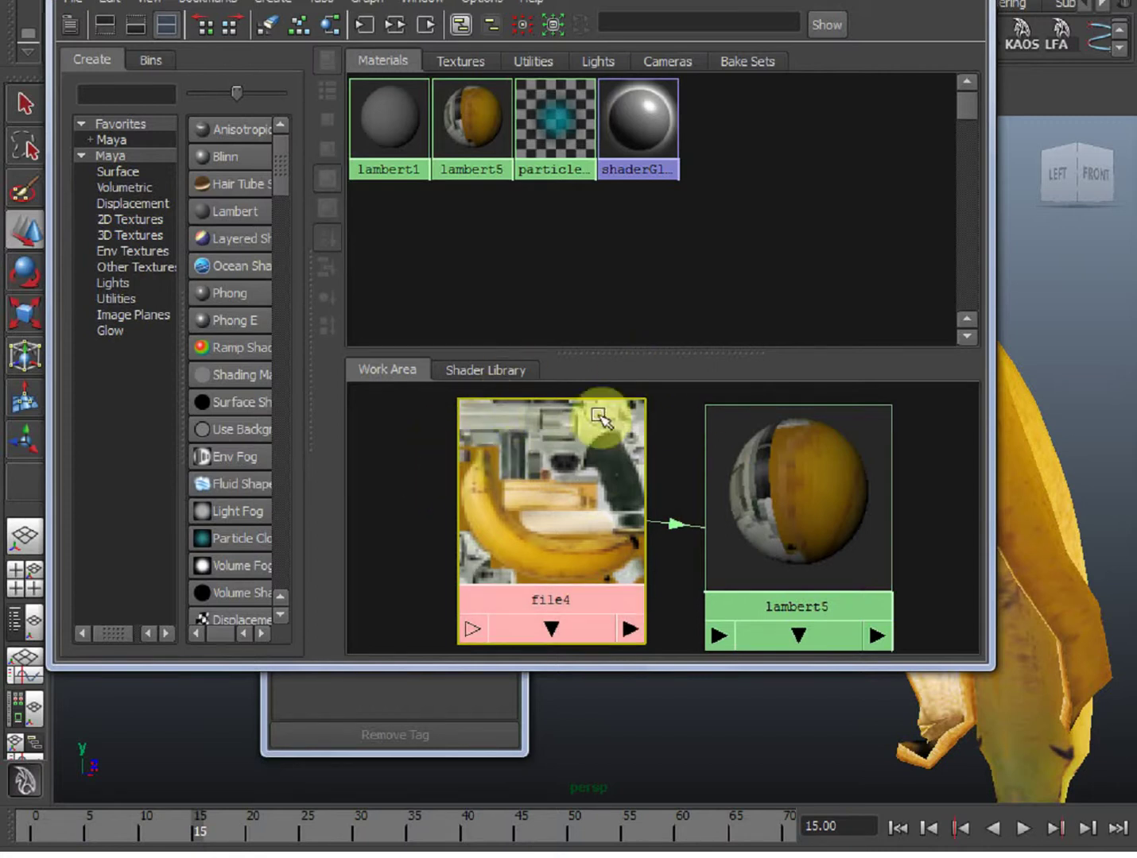
left_click(743, 460)
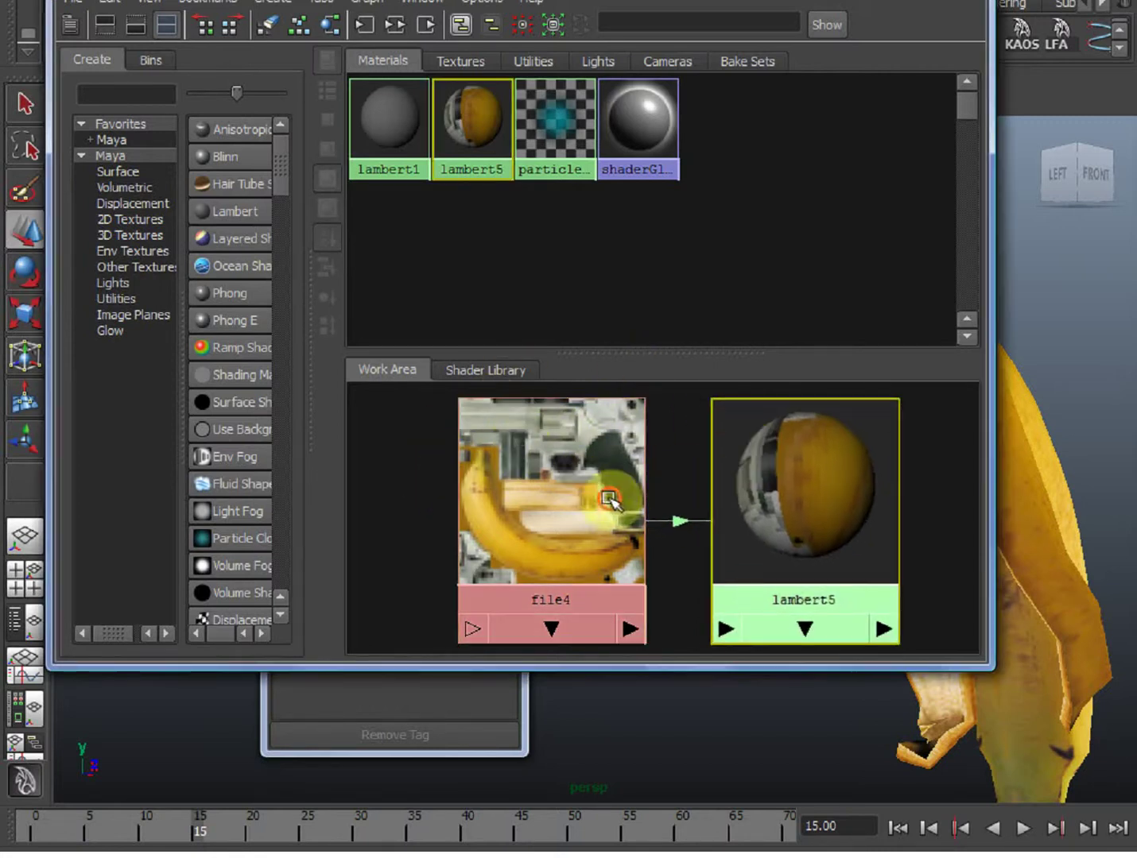
left_click_drag(613, 494, 610, 499)
mouse_move(871, 534)
left_mouse_down()
mouse_move(865, 556)
mouse_move(864, 530)
left_mouse_up()
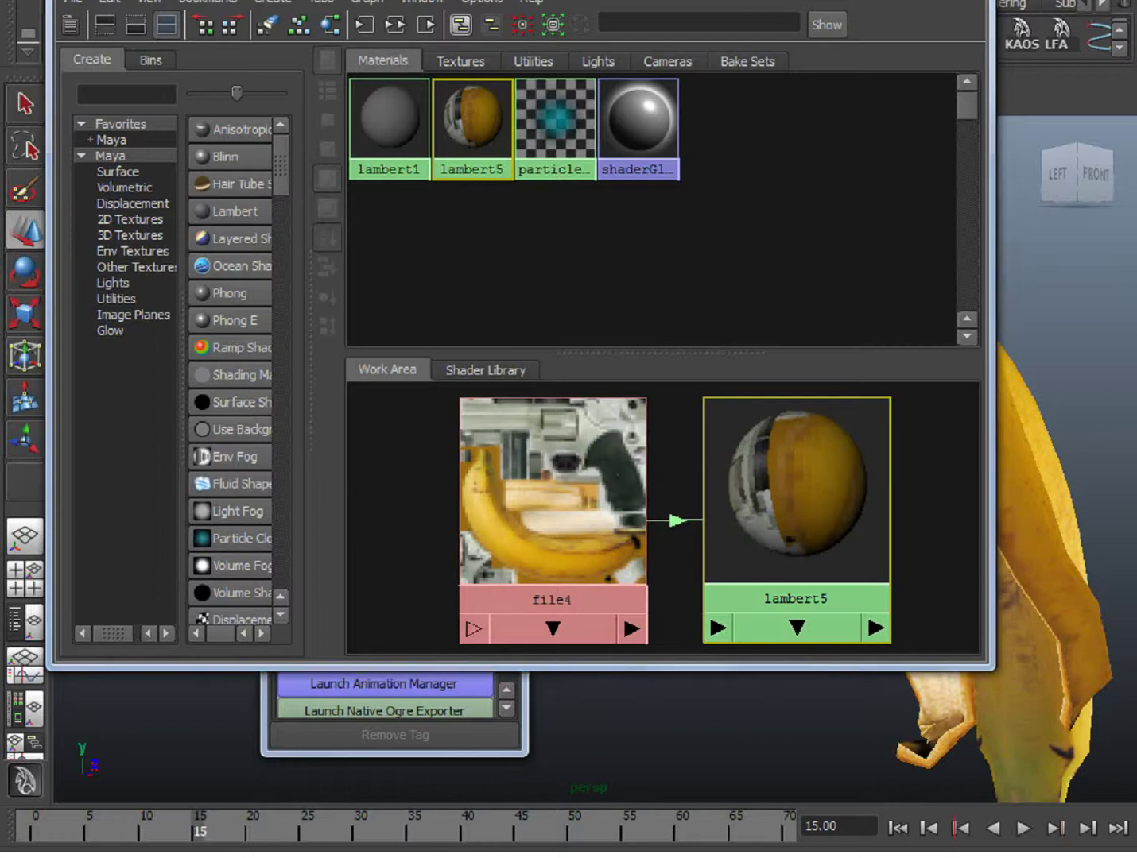
key("alt+Tab")
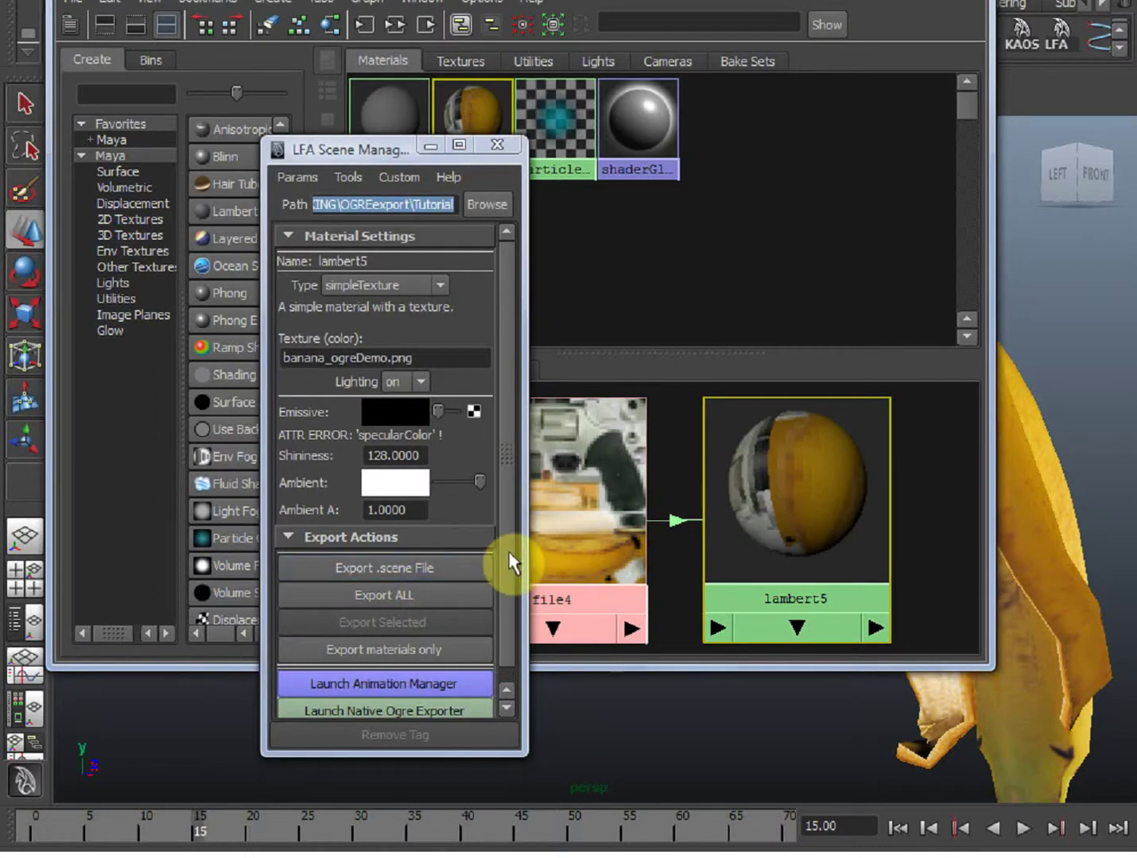
left_click_drag(383, 145, 513, 135)
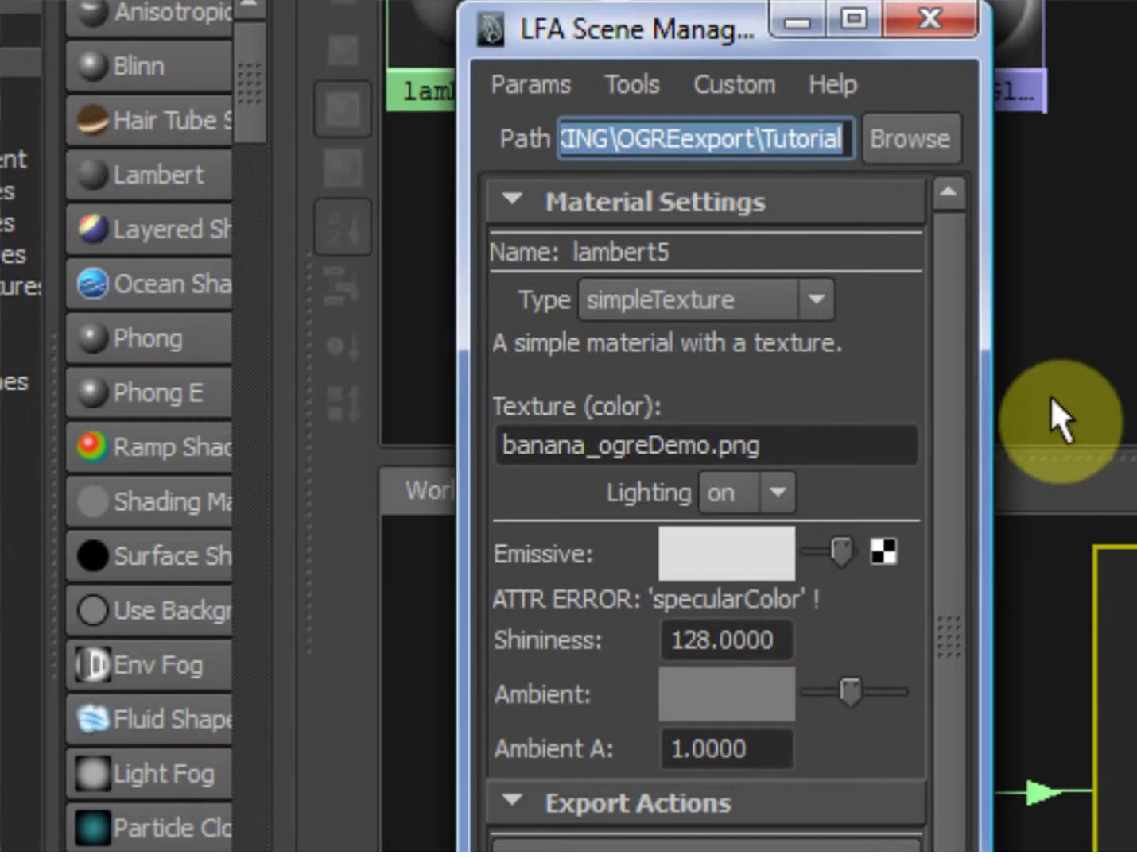
- Set lambert5's export material type to flatColor and lighten its color to a mid grey
left_click(782, 296)
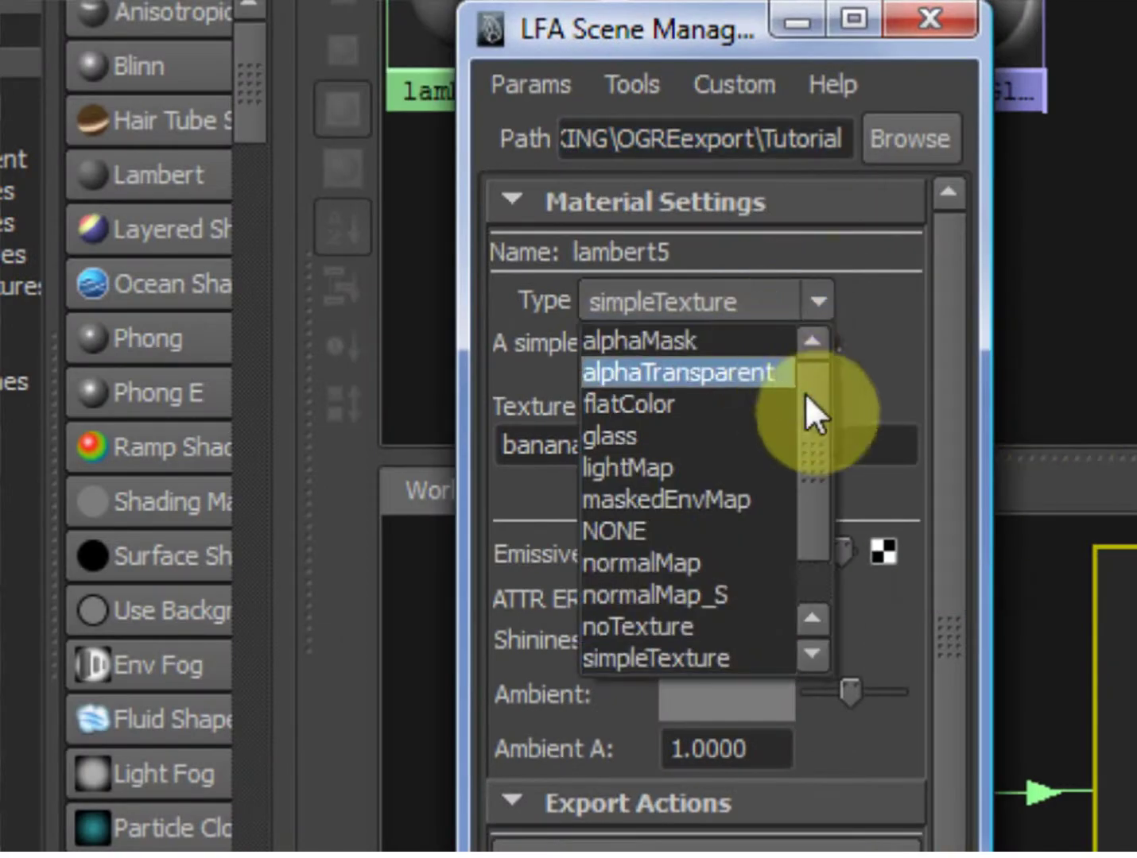
mouse_move(825, 354)
left_mouse_down()
mouse_move(824, 448)
mouse_move(814, 338)
left_mouse_up()
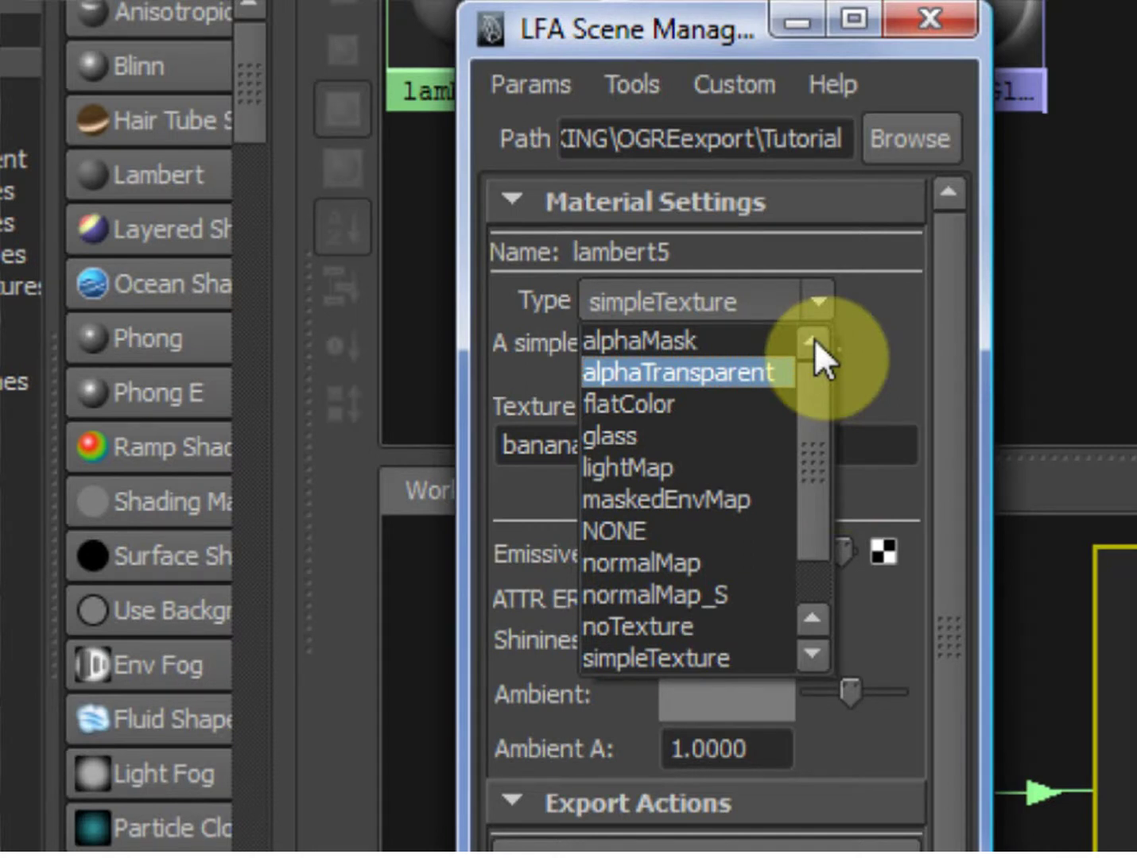
left_click(814, 339)
left_click(816, 299)
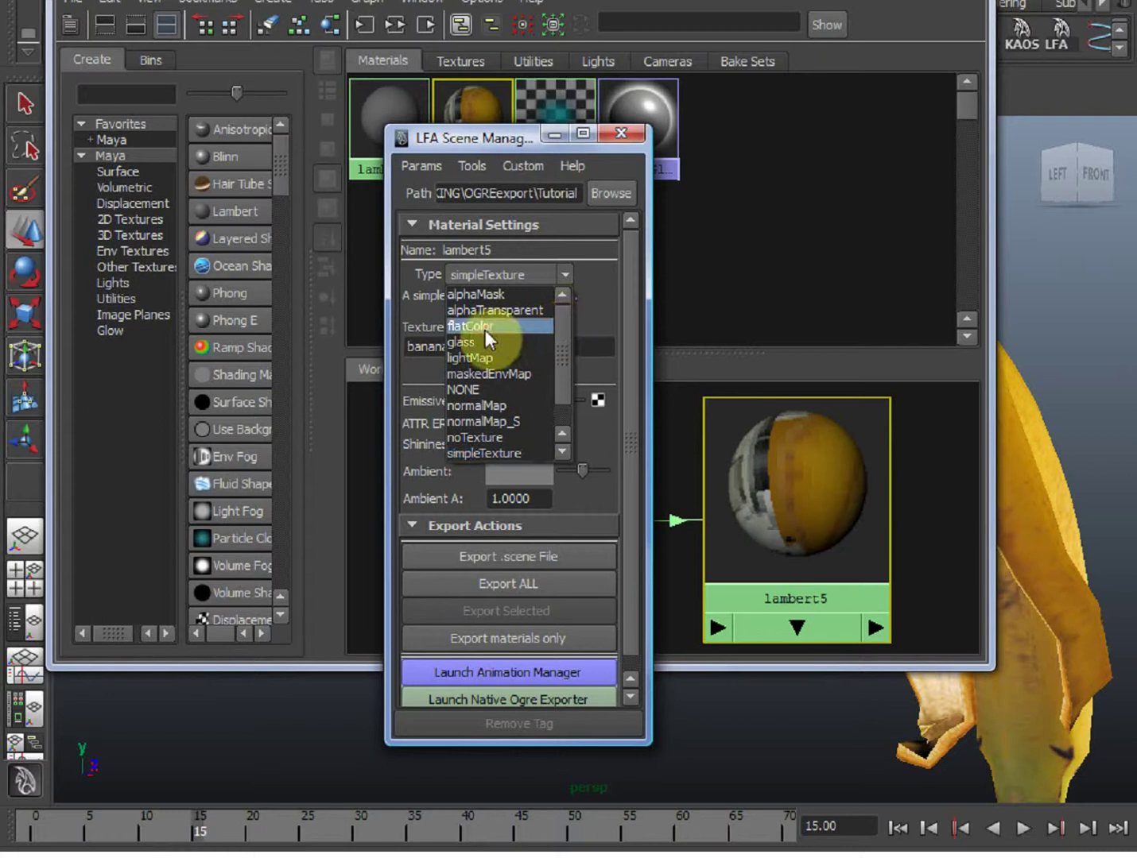
left_click(621, 383)
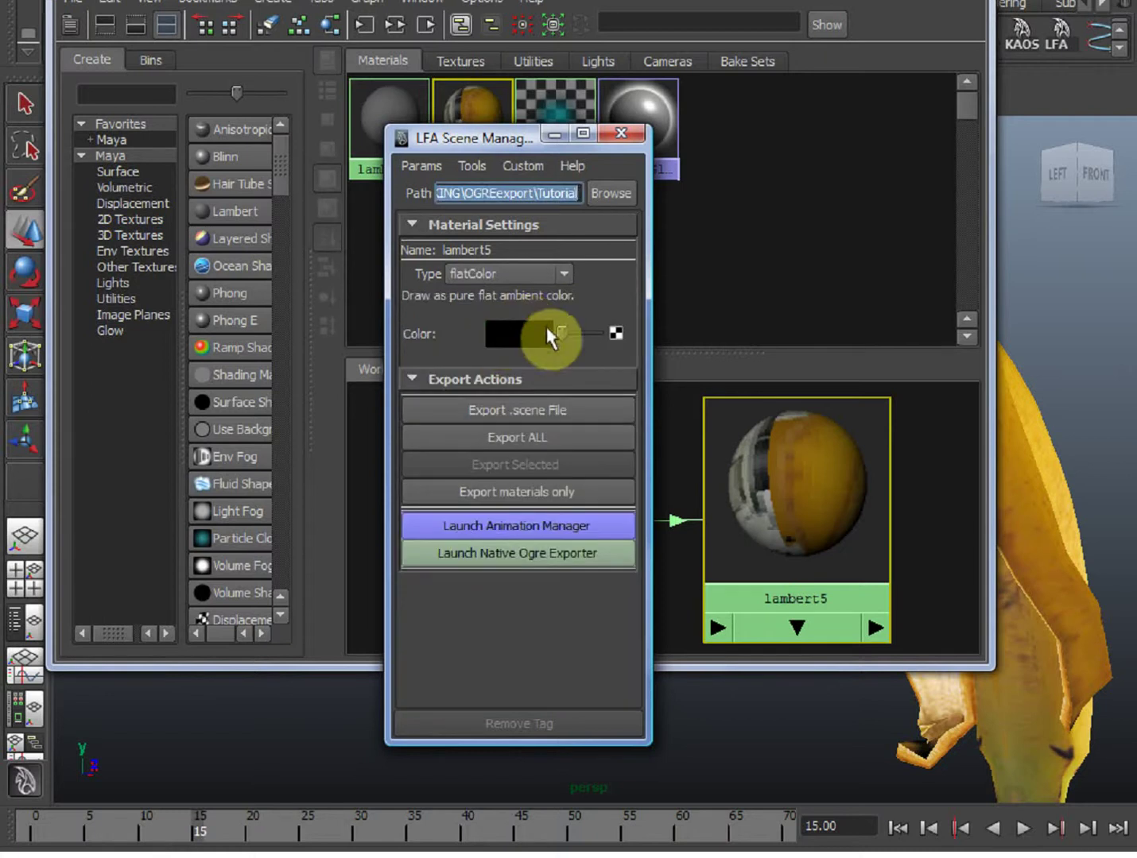
left_click_drag(561, 333, 578, 336)
- Set lambert5's export material type to noTexture and review its settings alongside the node in Hypershade
left_click(559, 276)
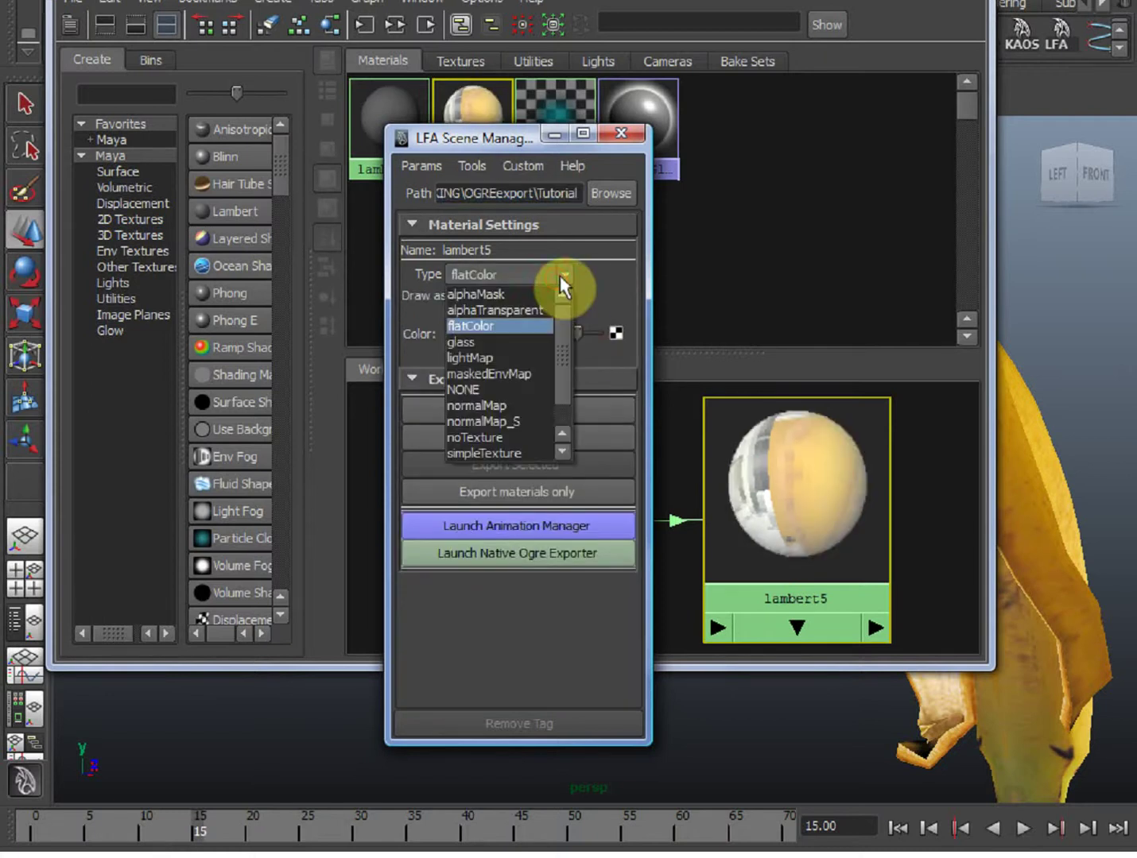
left_click(512, 439)
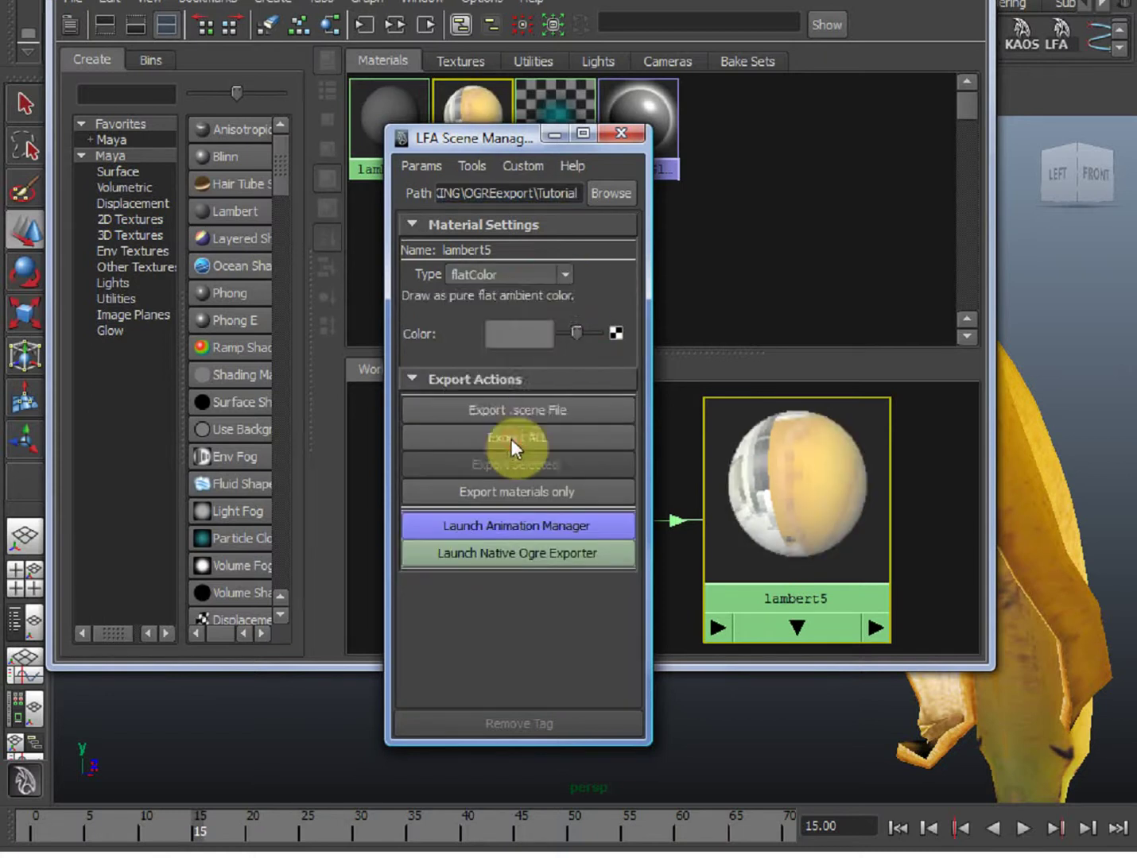
mouse_move(565, 436)
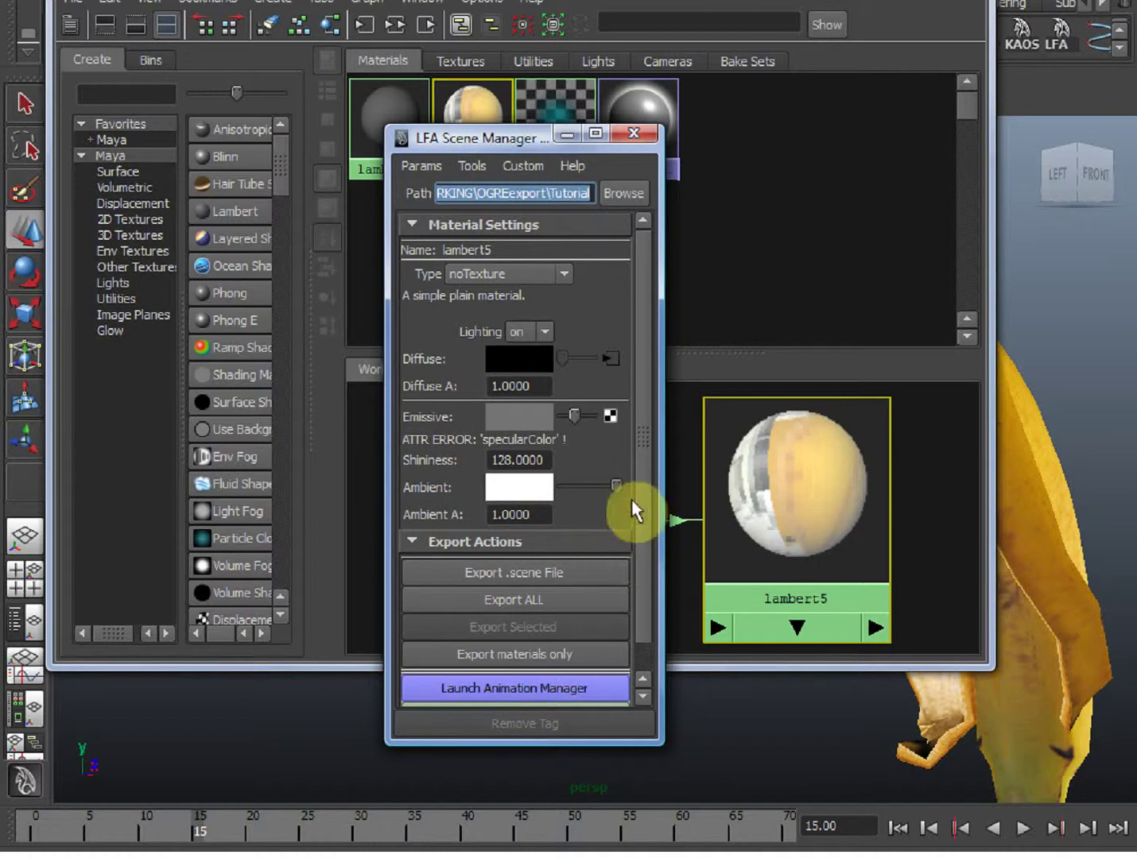
left_click(808, 480)
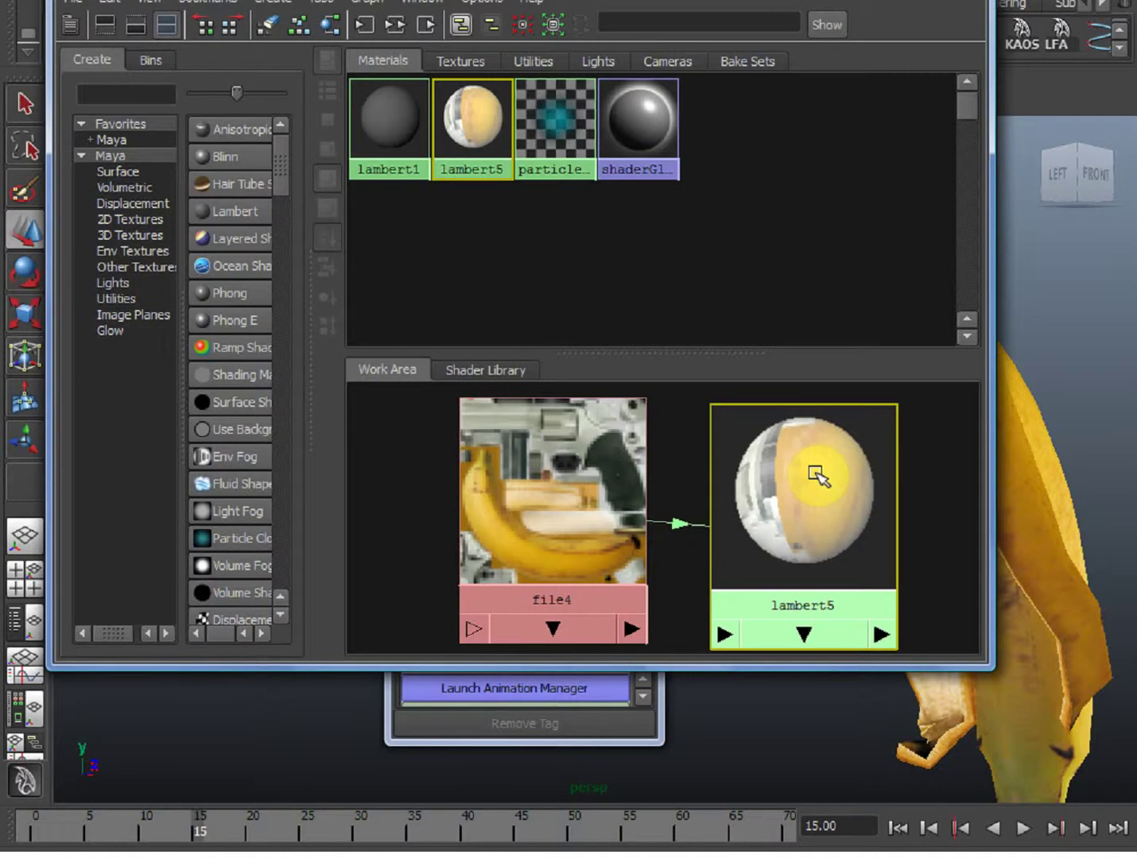
left_click(633, 725)
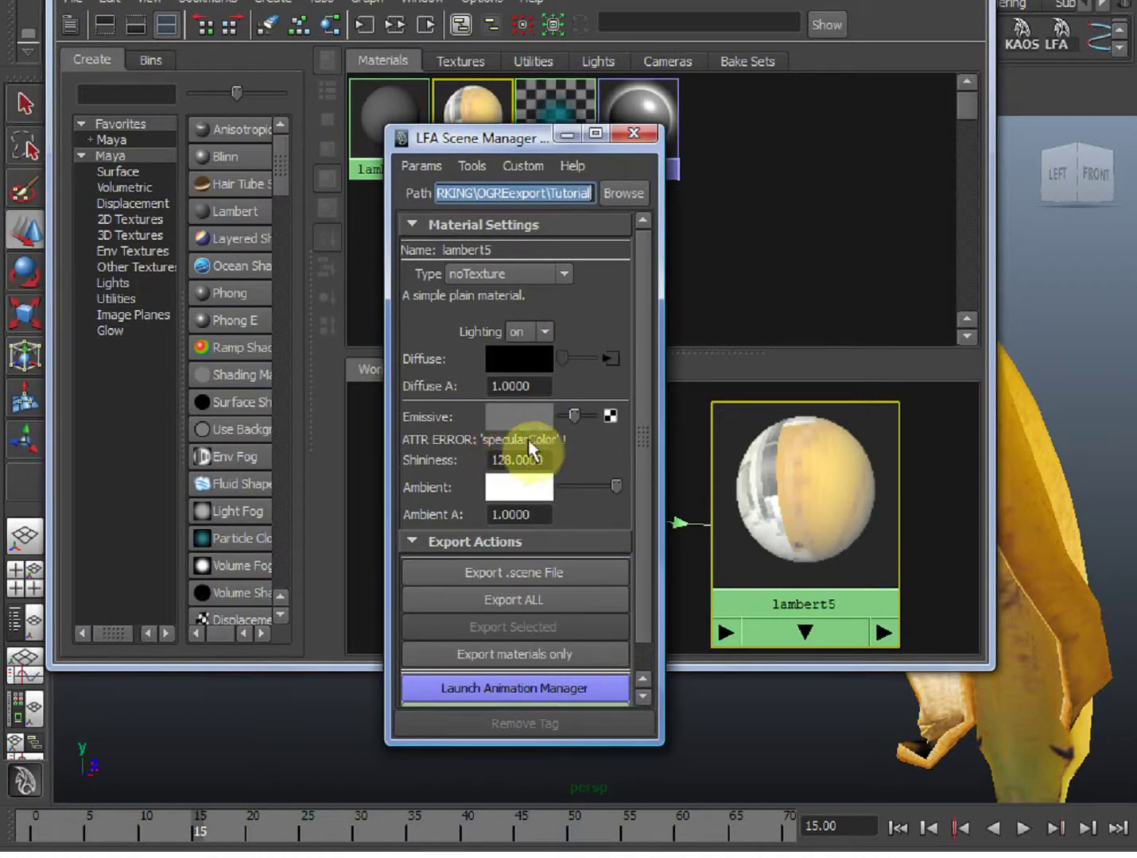
left_click(812, 483)
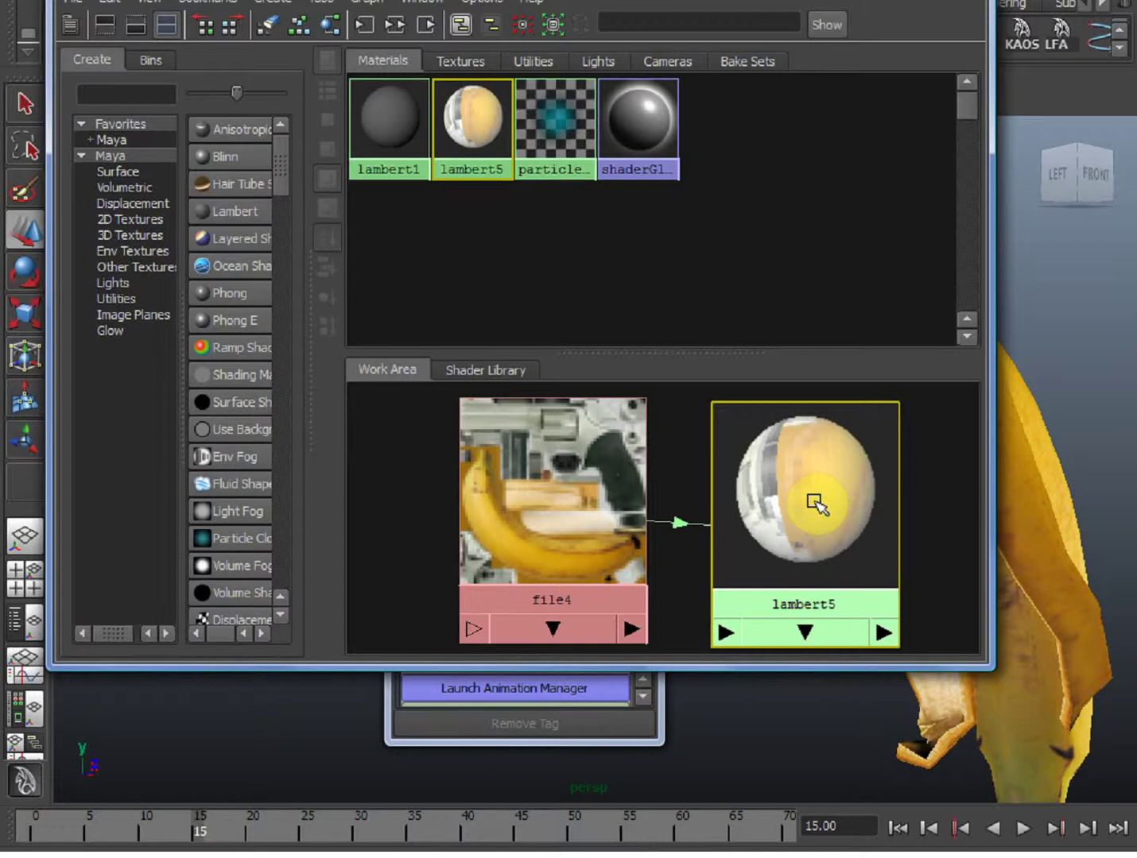
middle_click_drag(813, 502, 871, 520)
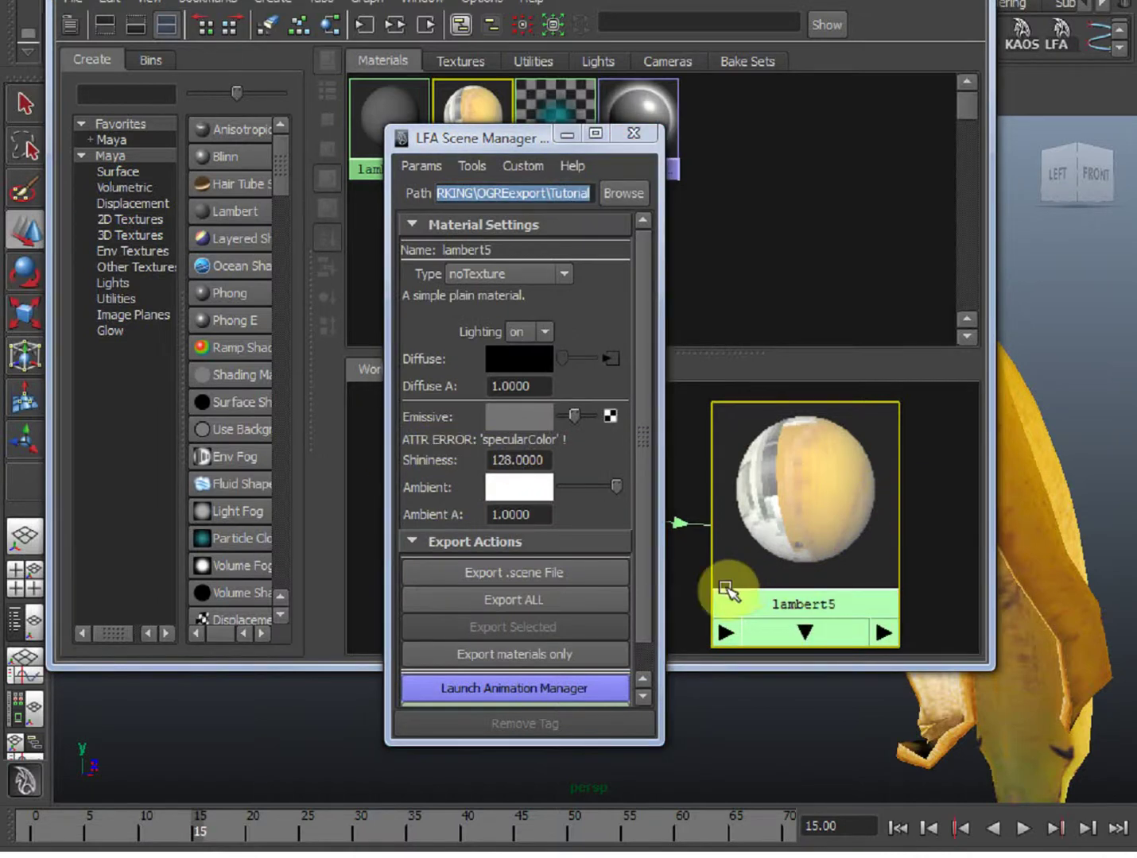
middle_click_drag(730, 635, 840, 527)
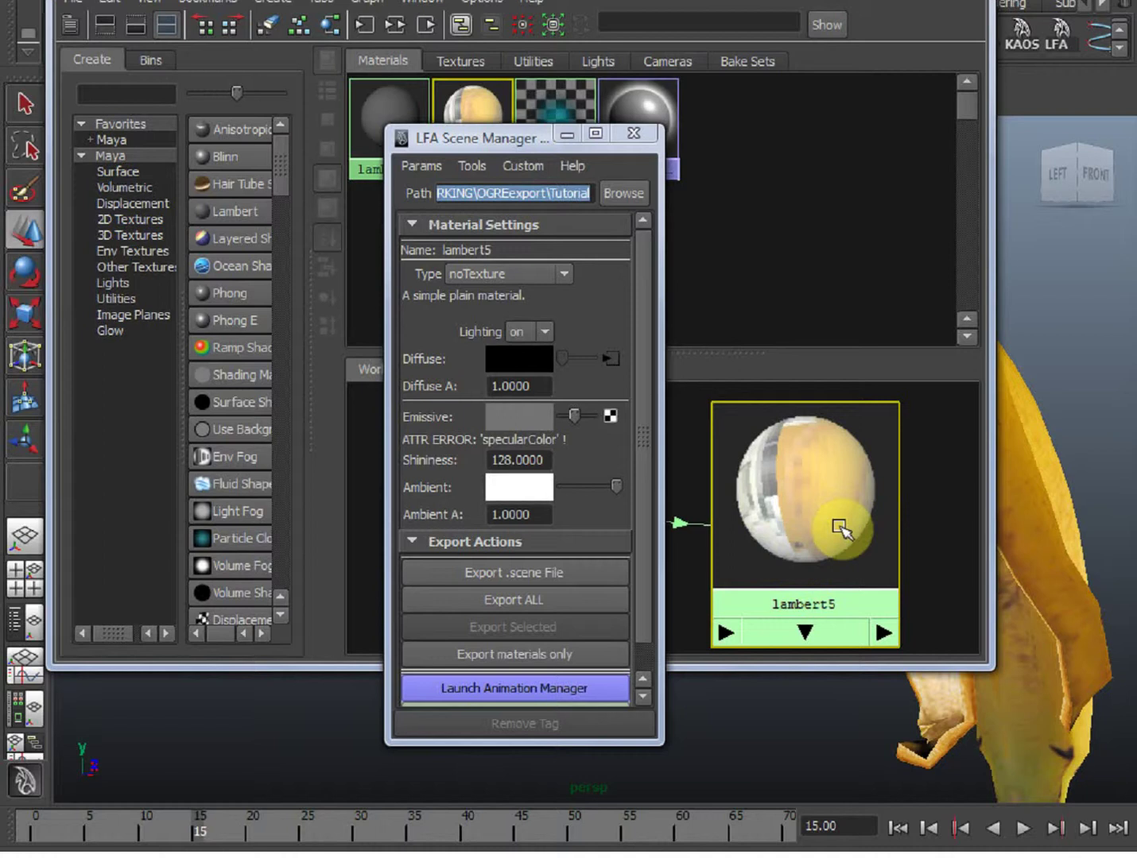
- Open the attributes of lambert5 from Hypershade and change its shader type to Blinn
left_click(771, 494)
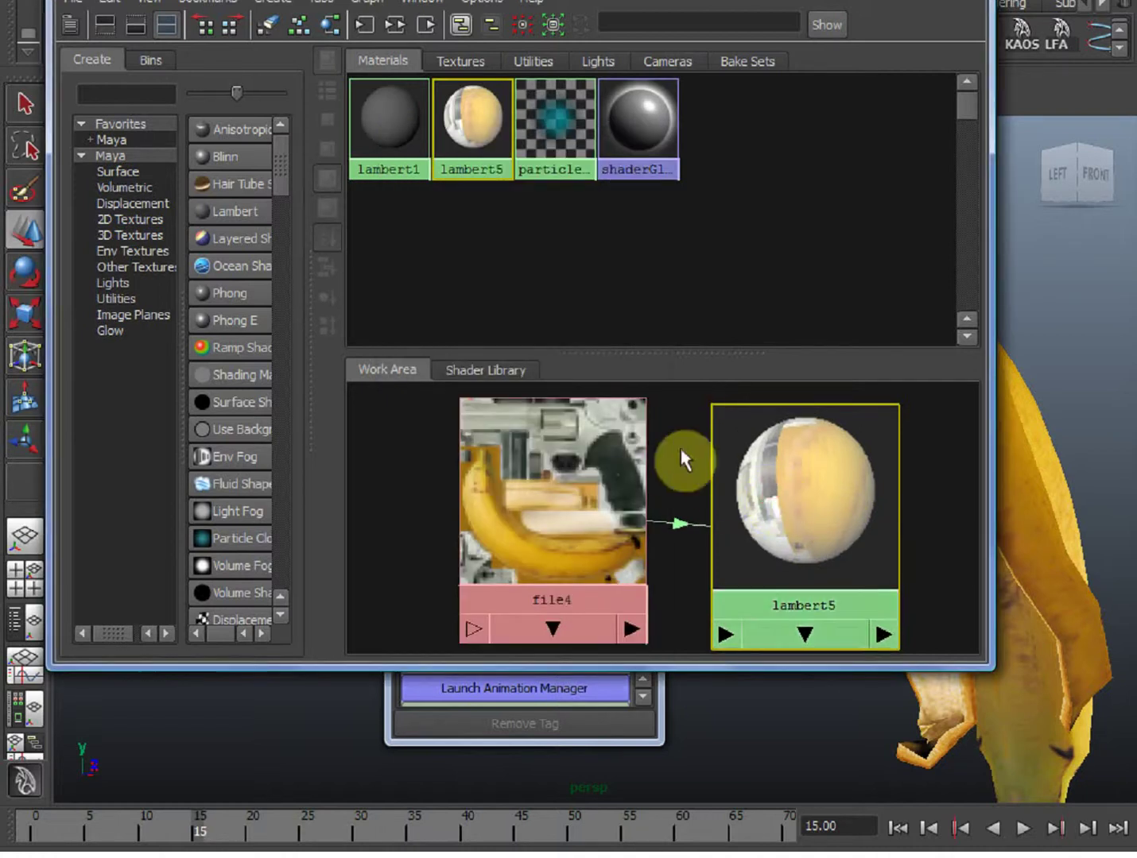
middle_click_drag(683, 459, 799, 506)
double_click(799, 505)
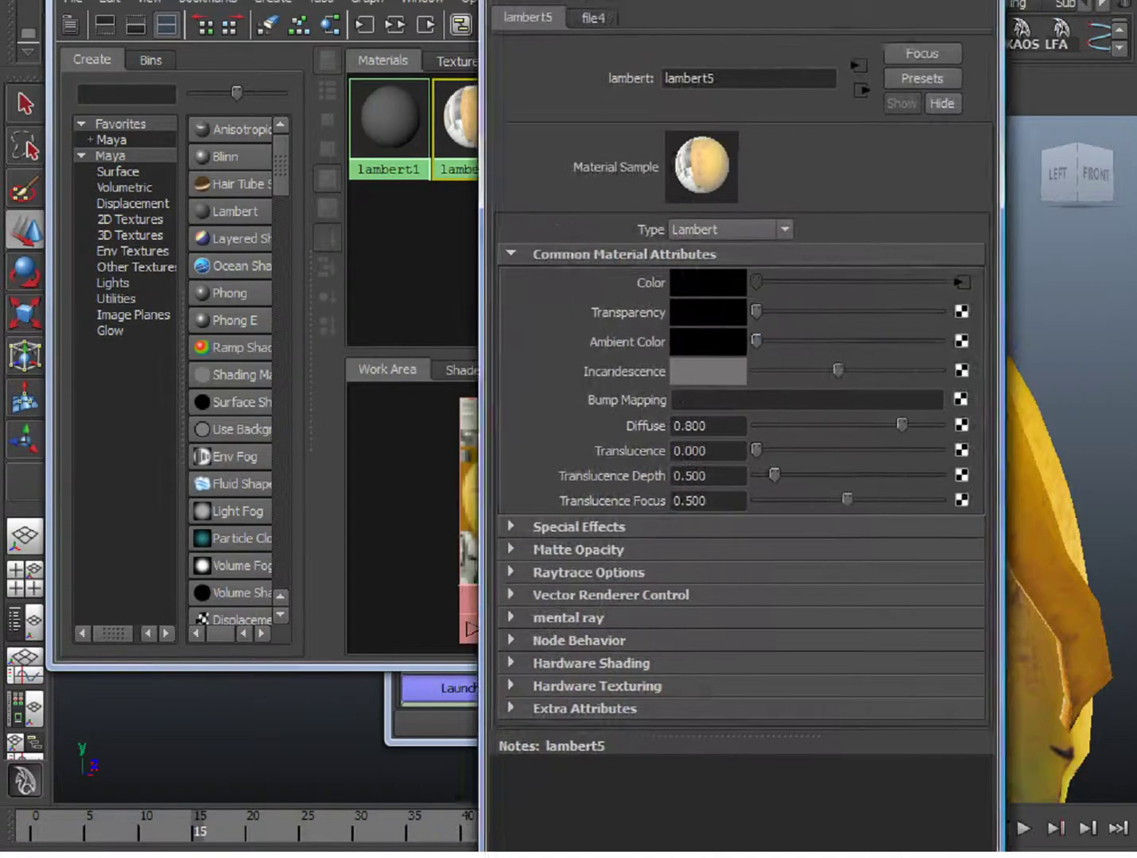
left_click(745, 232)
left_click(745, 262)
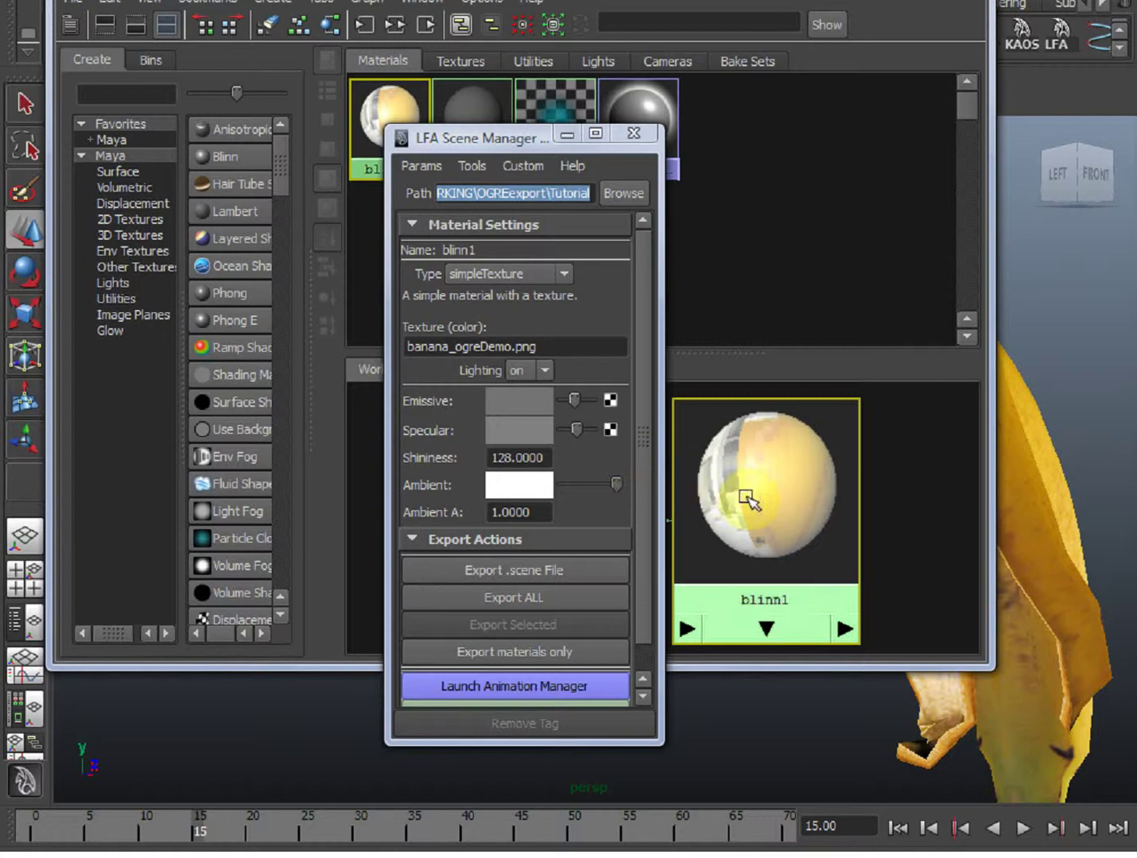
- Reposition the blinn1 node beside file4 in Hypershade, then export only the materials from the LFA Scene Manager
left_click(741, 531)
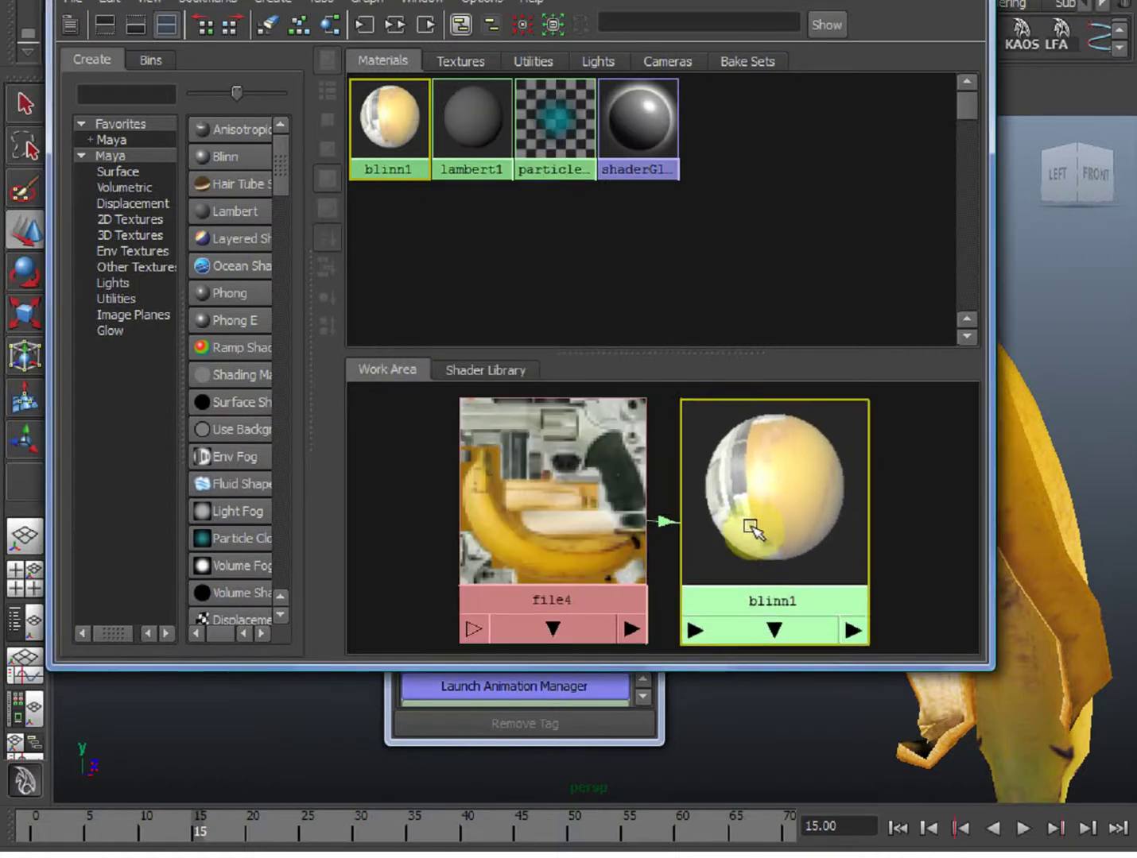
left_click_drag(750, 525, 744, 525)
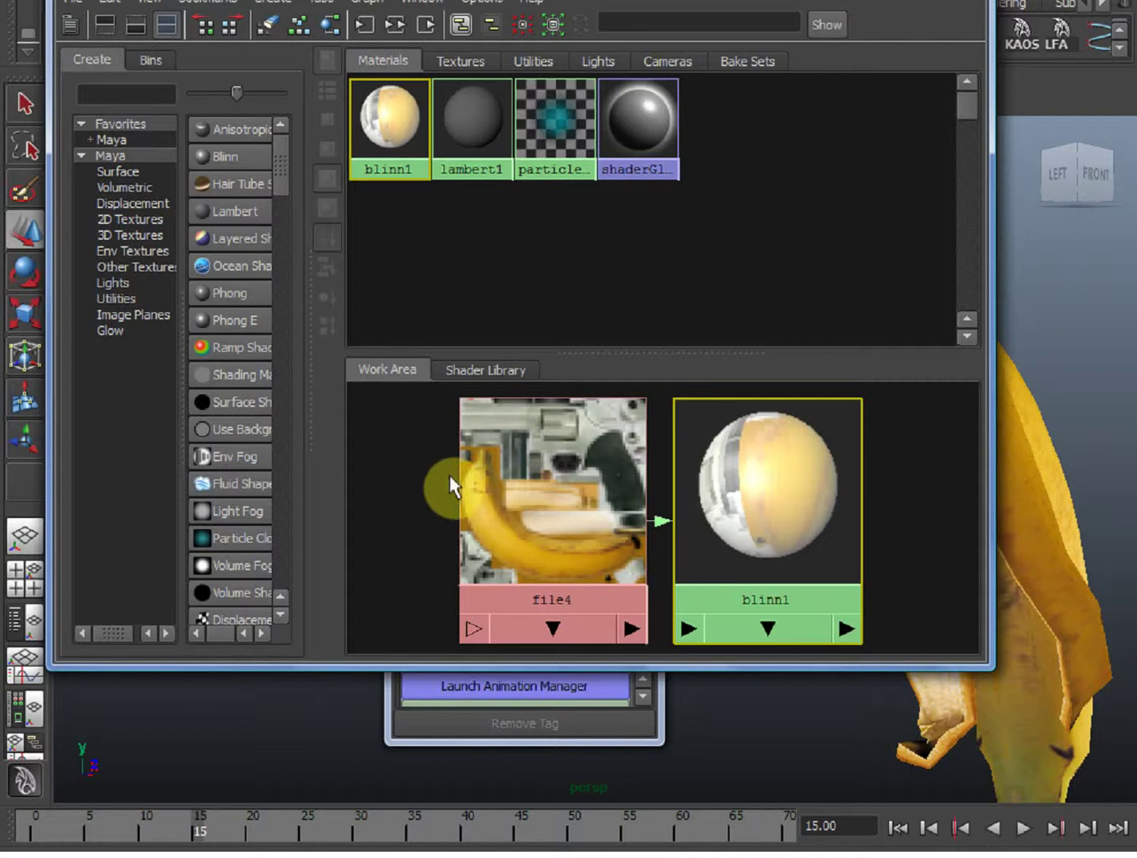
left_click_drag(756, 496, 792, 486)
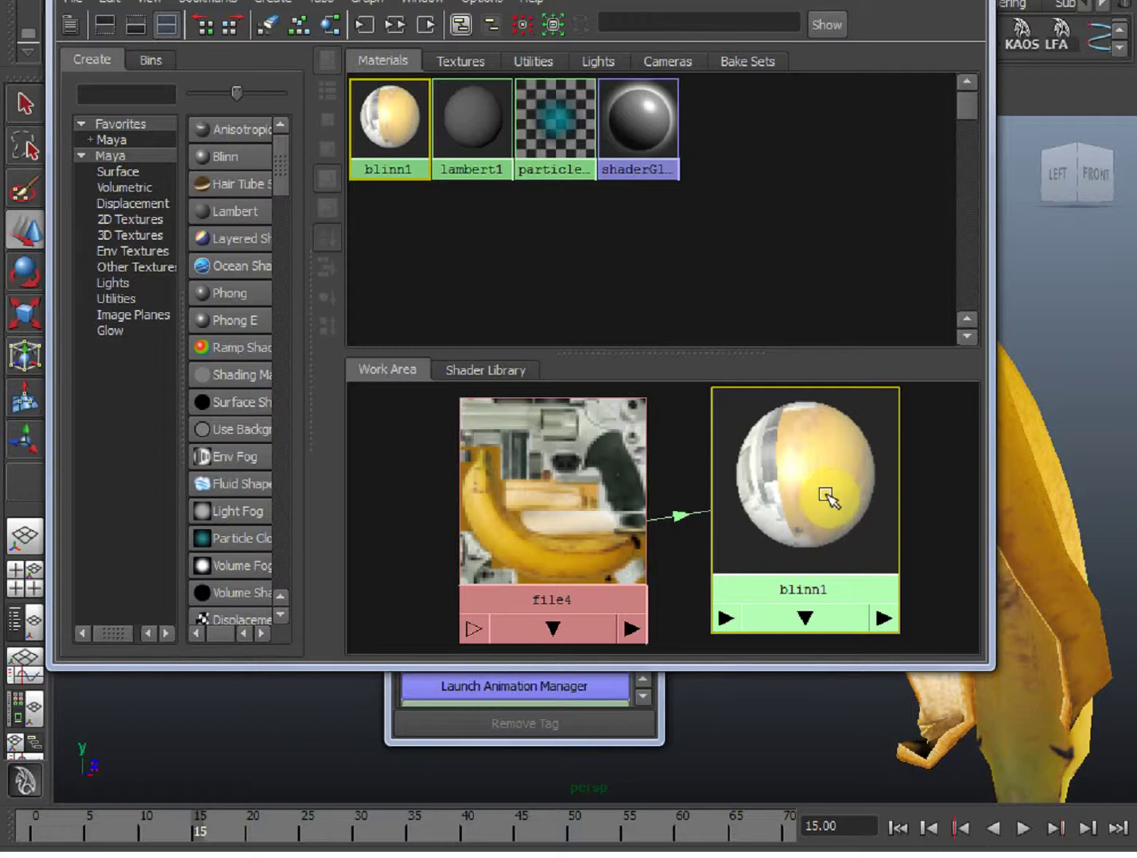
left_click(624, 733)
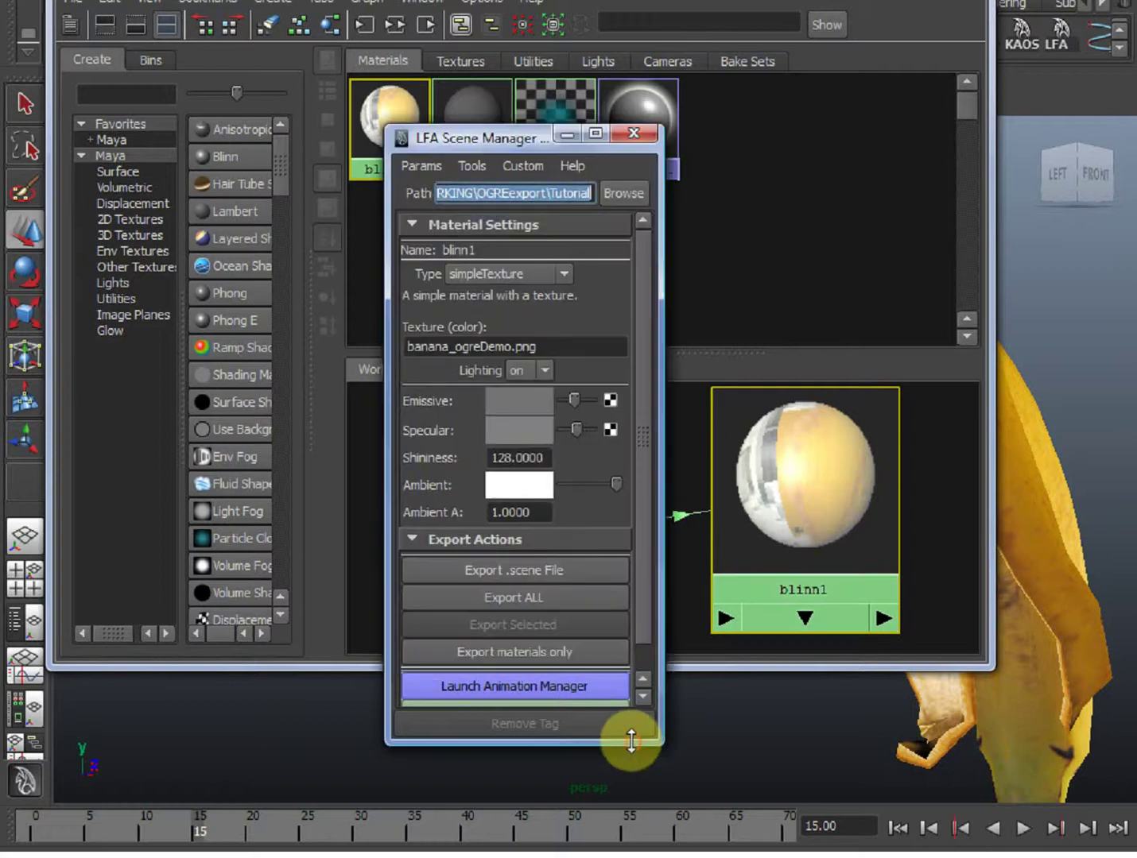
left_click(547, 651)
- Switch to the Tutorial folder and load bananaPeel.mesh from it into WinViewer
left_click(846, 856)
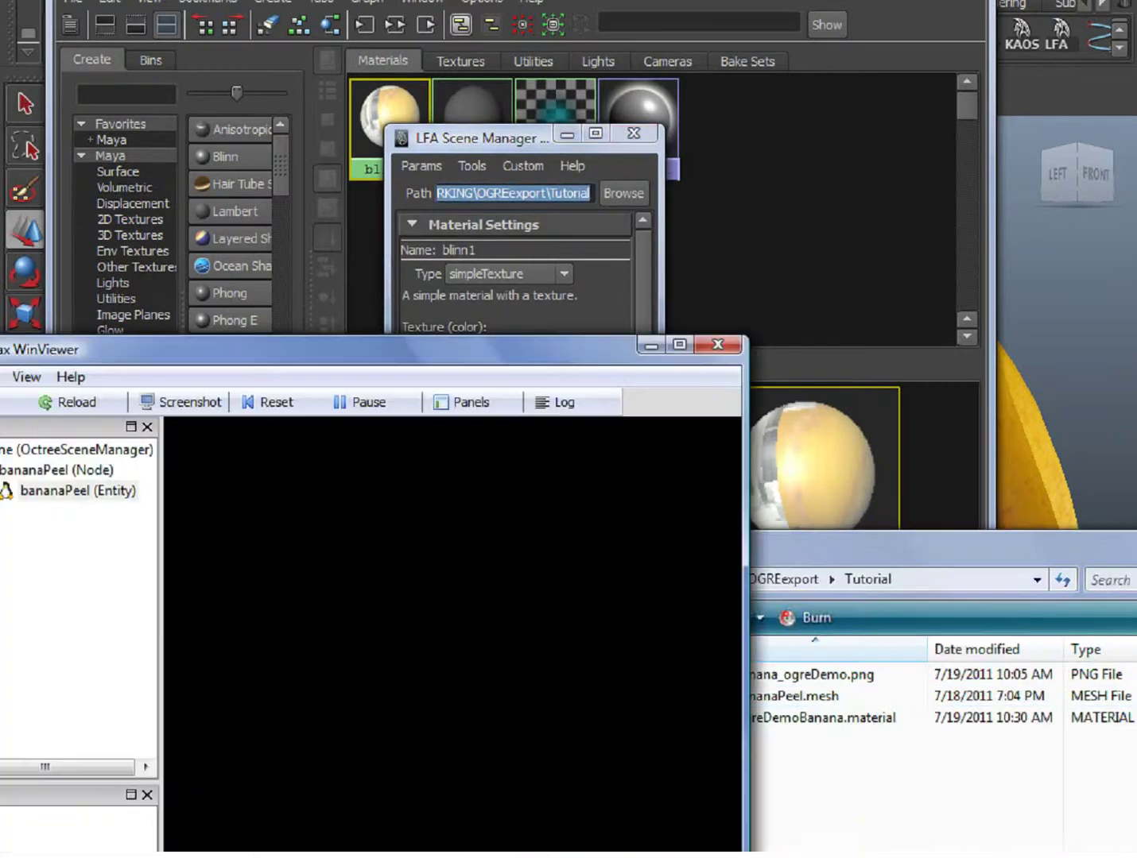
left_click(823, 742)
left_click_drag(773, 688, 364, 634)
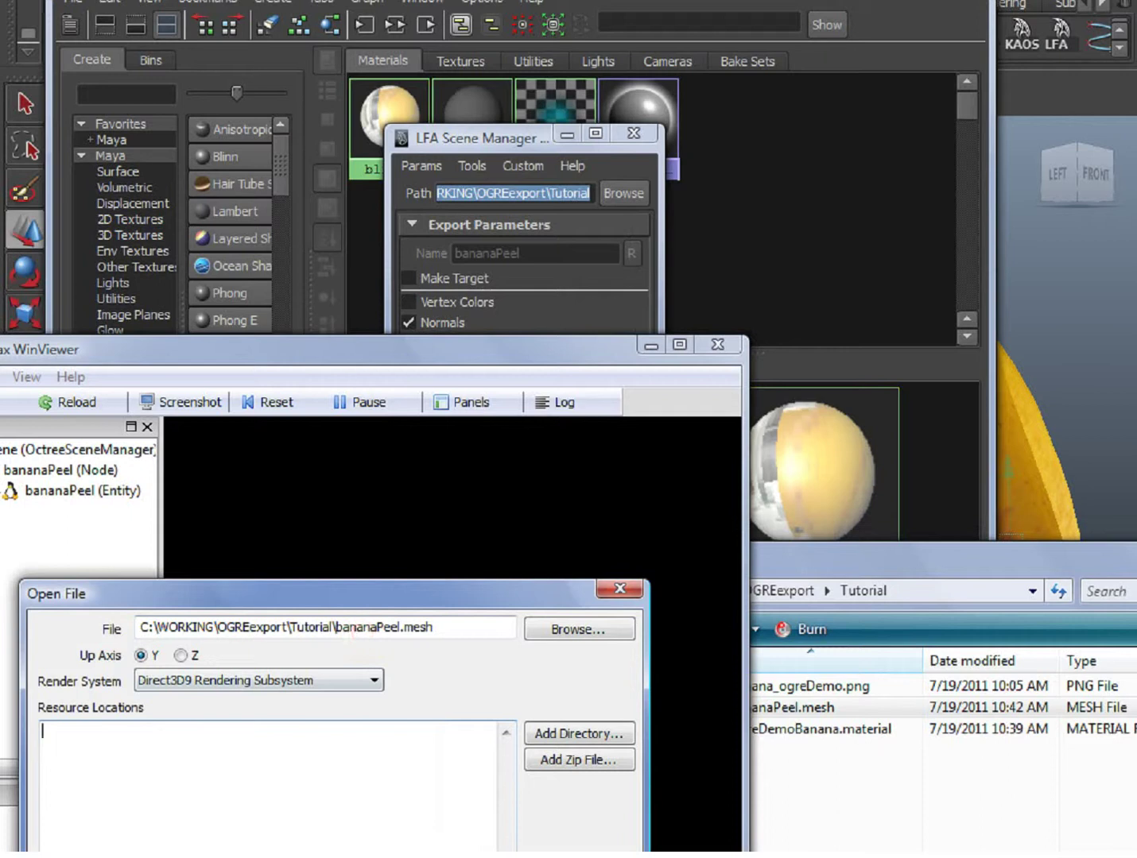
left_click(481, 855)
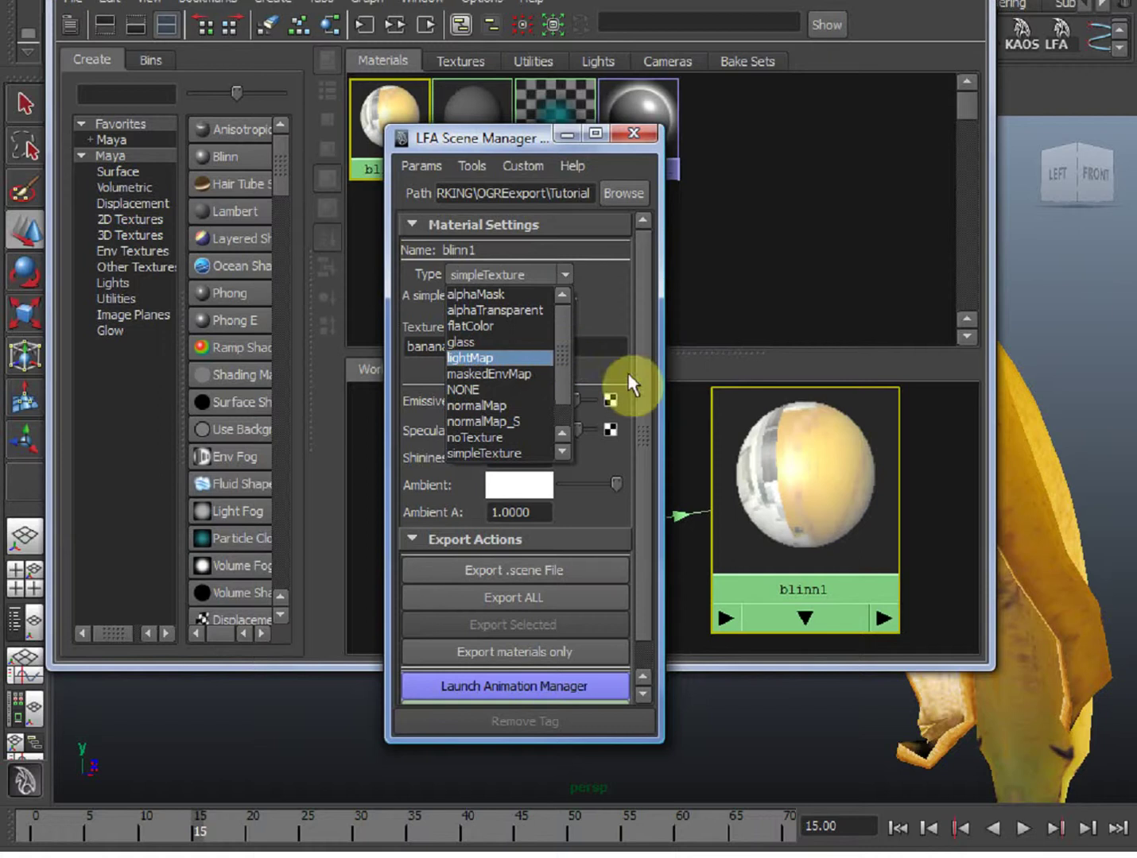
- Open OgreDemoBanana.material from the Tutorial folder in ConTEXT and examine the blinn1 material definition
left_click(484, 205)
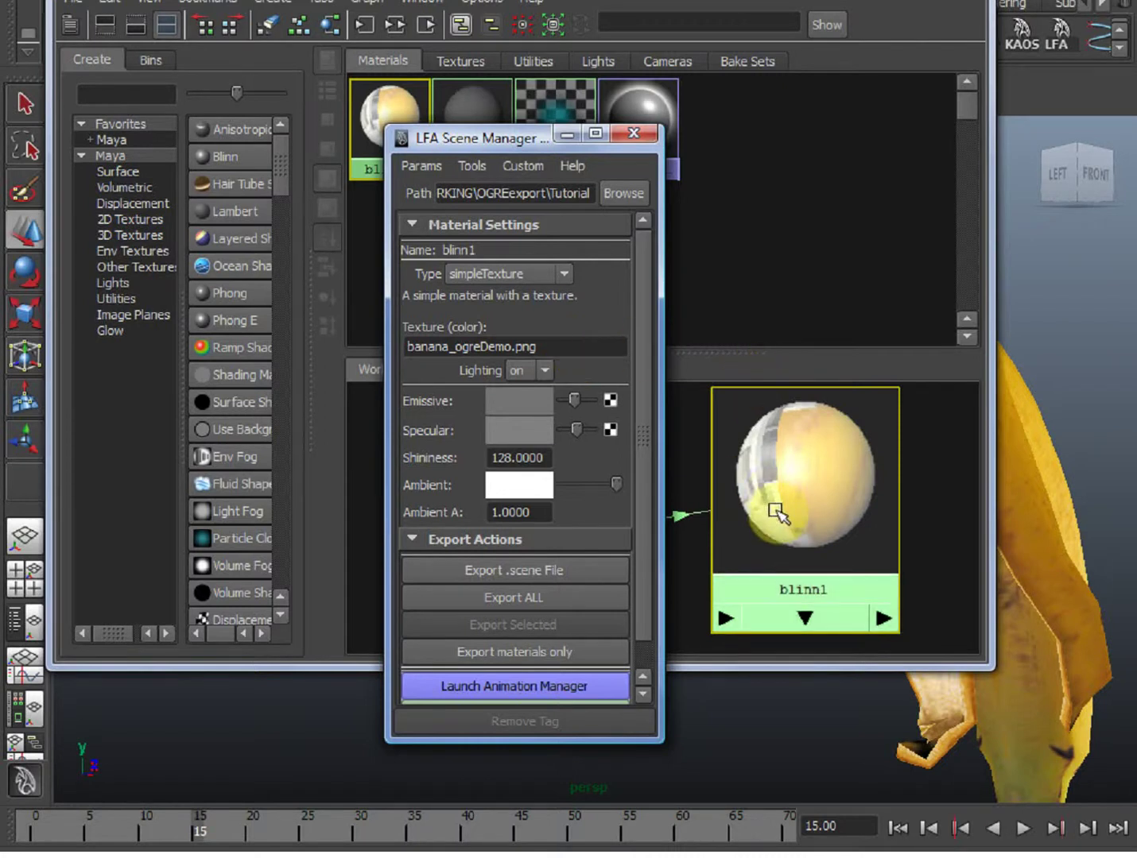
left_click(922, 855)
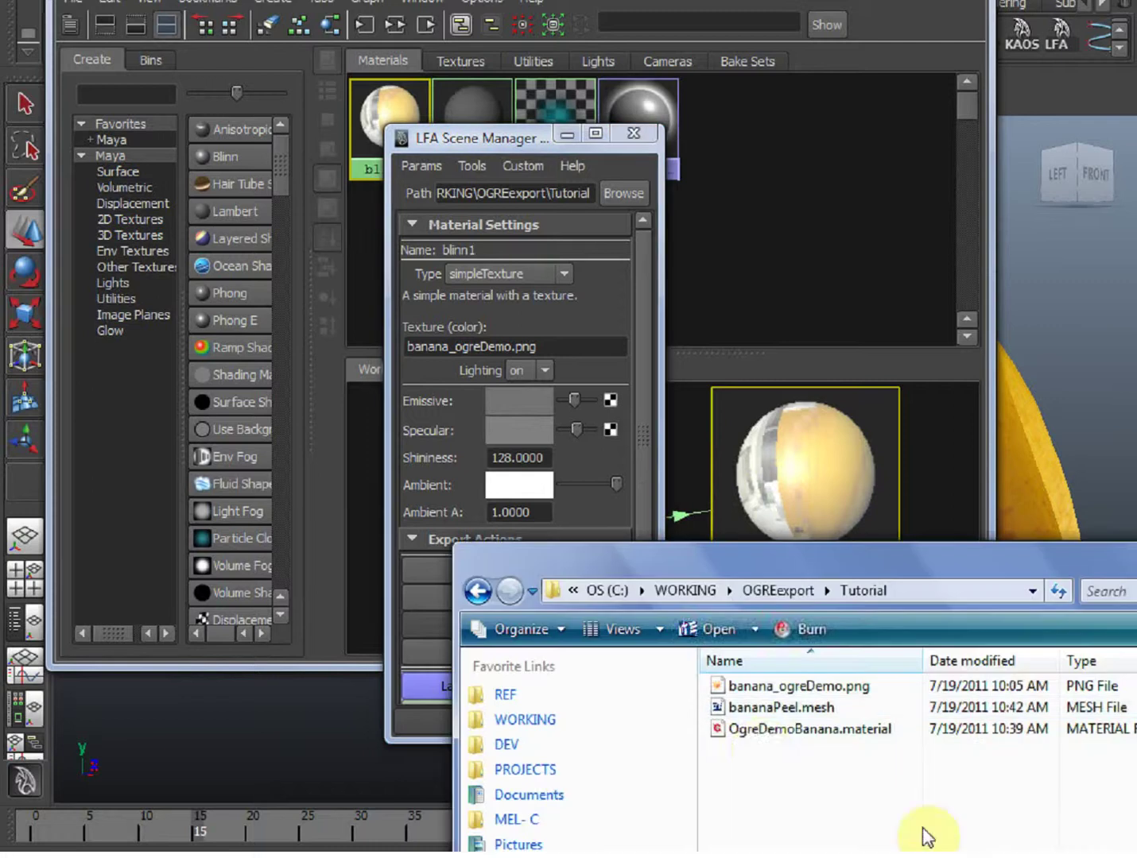
left_click(746, 728)
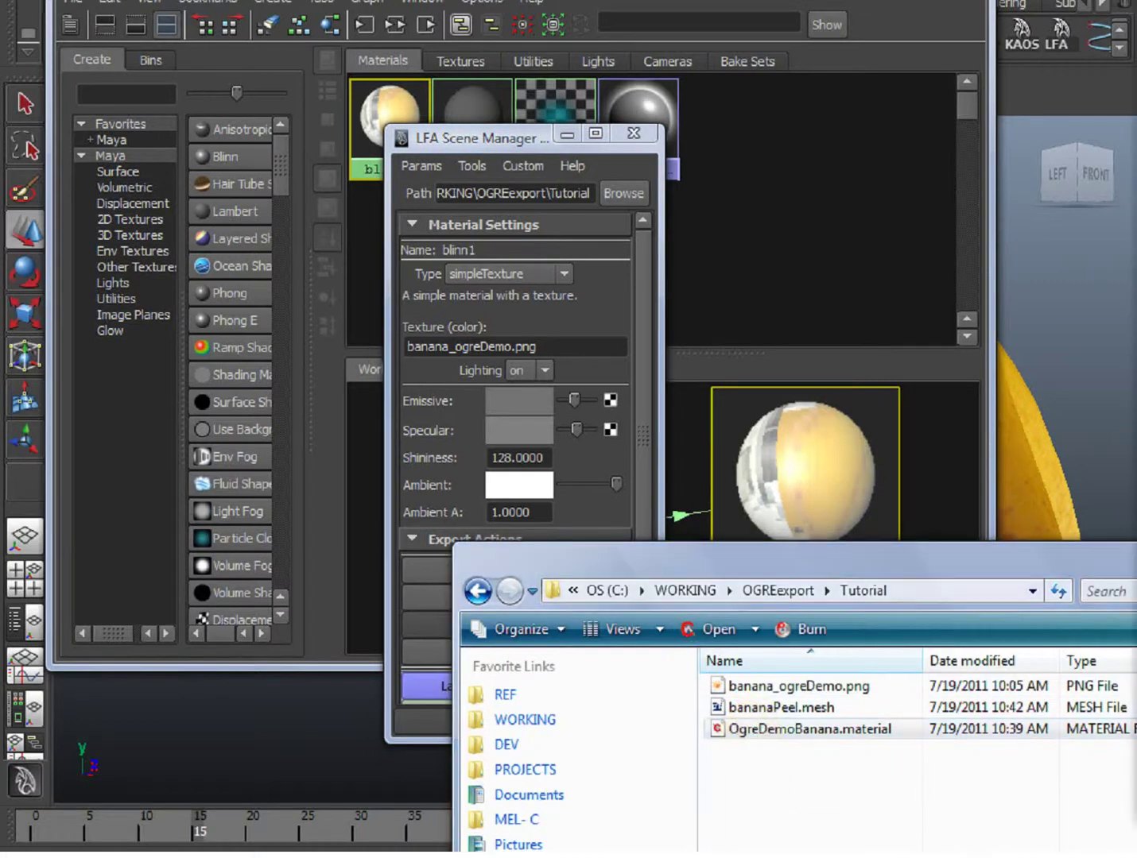
left_click_drag(1069, 8, 497, 38)
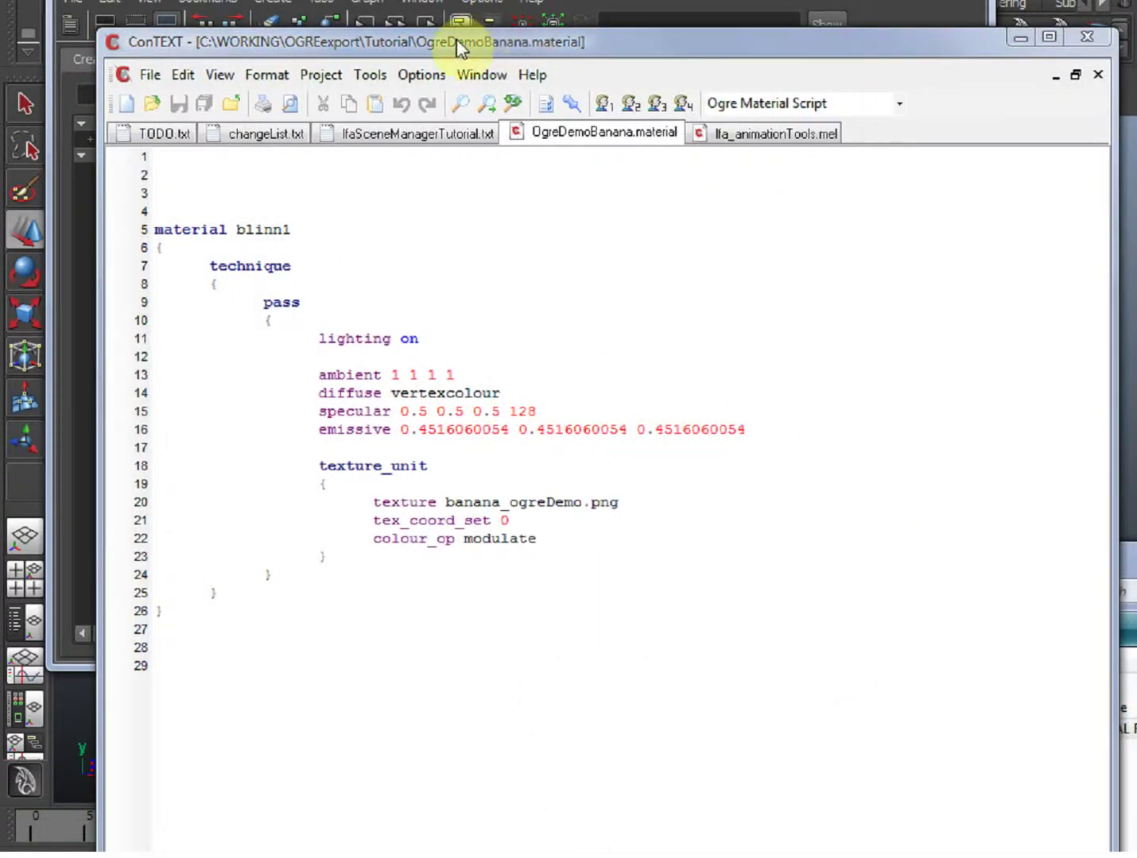
left_click_drag(414, 54, 1136, 33)
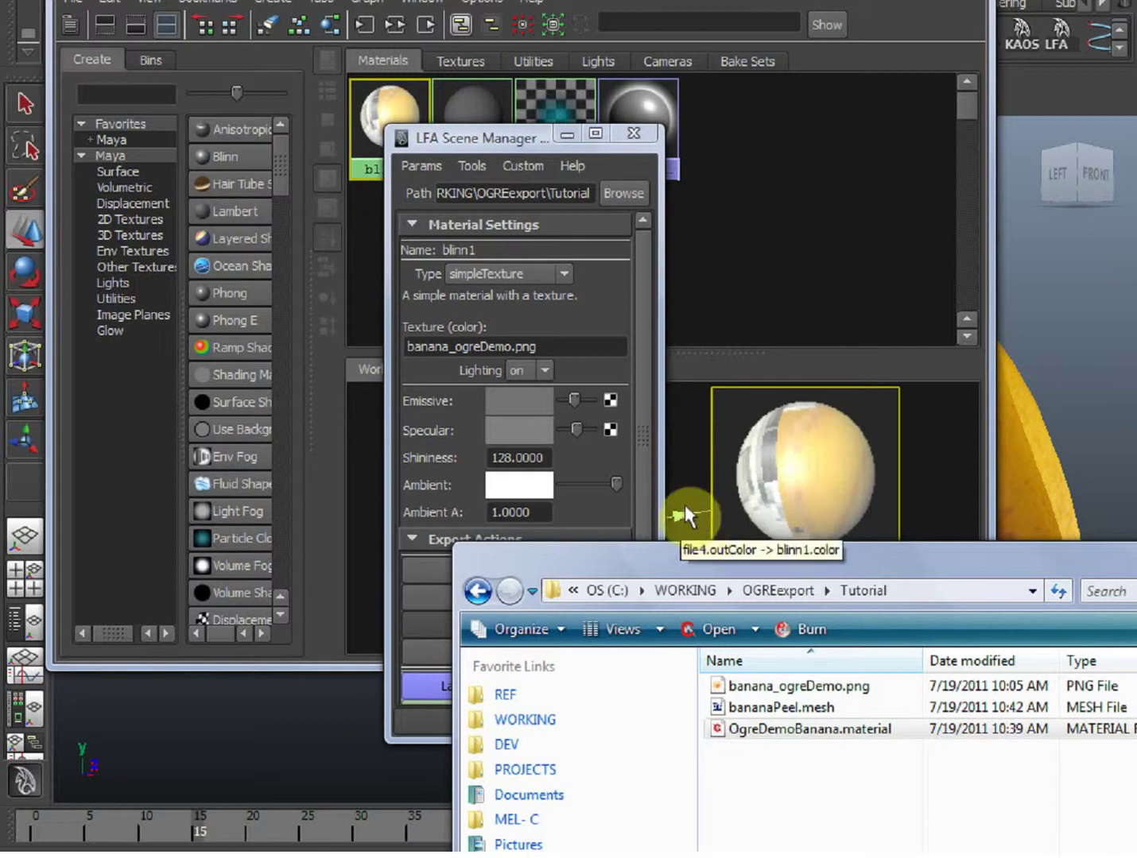
- Reposition the LFA Scene Manager, then open the LFA_sceneManager folder inside Maya's 2008 scripts directory
left_click(458, 148)
left_click_drag(458, 148, 441, 135)
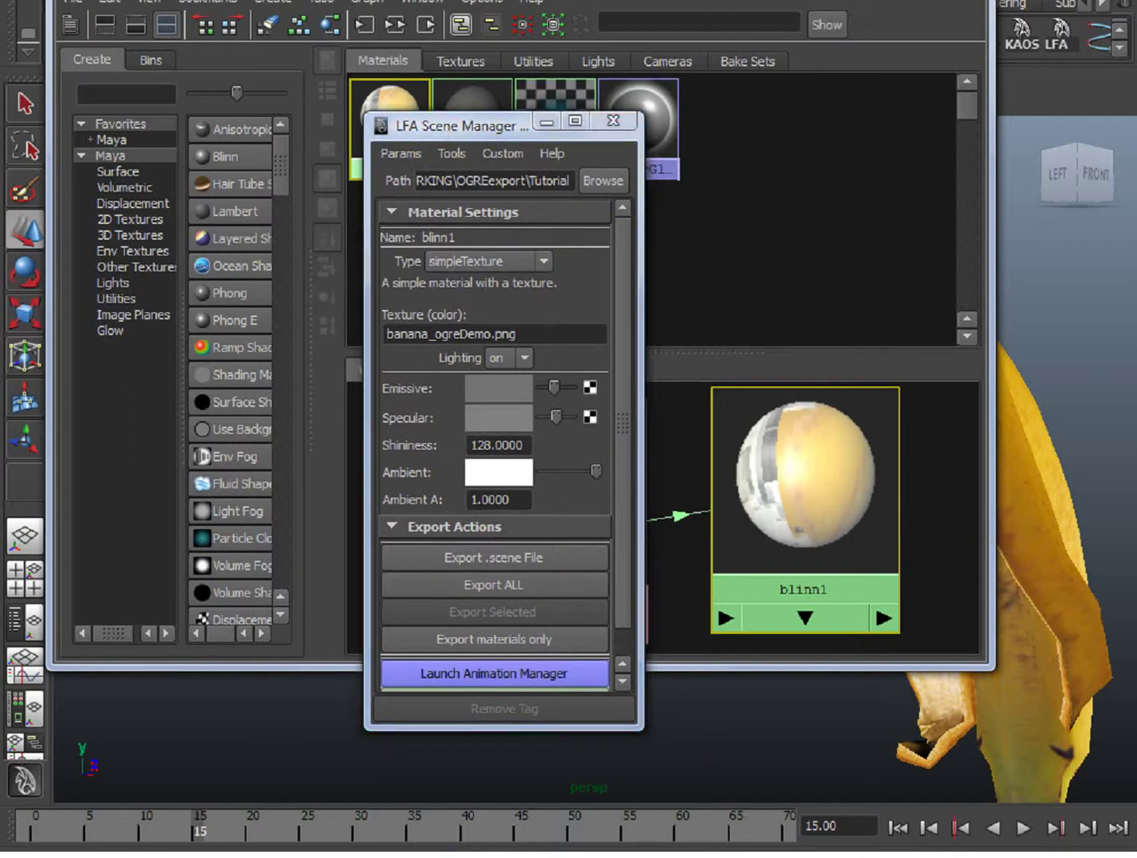
left_click_drag(1133, 851, 632, 131)
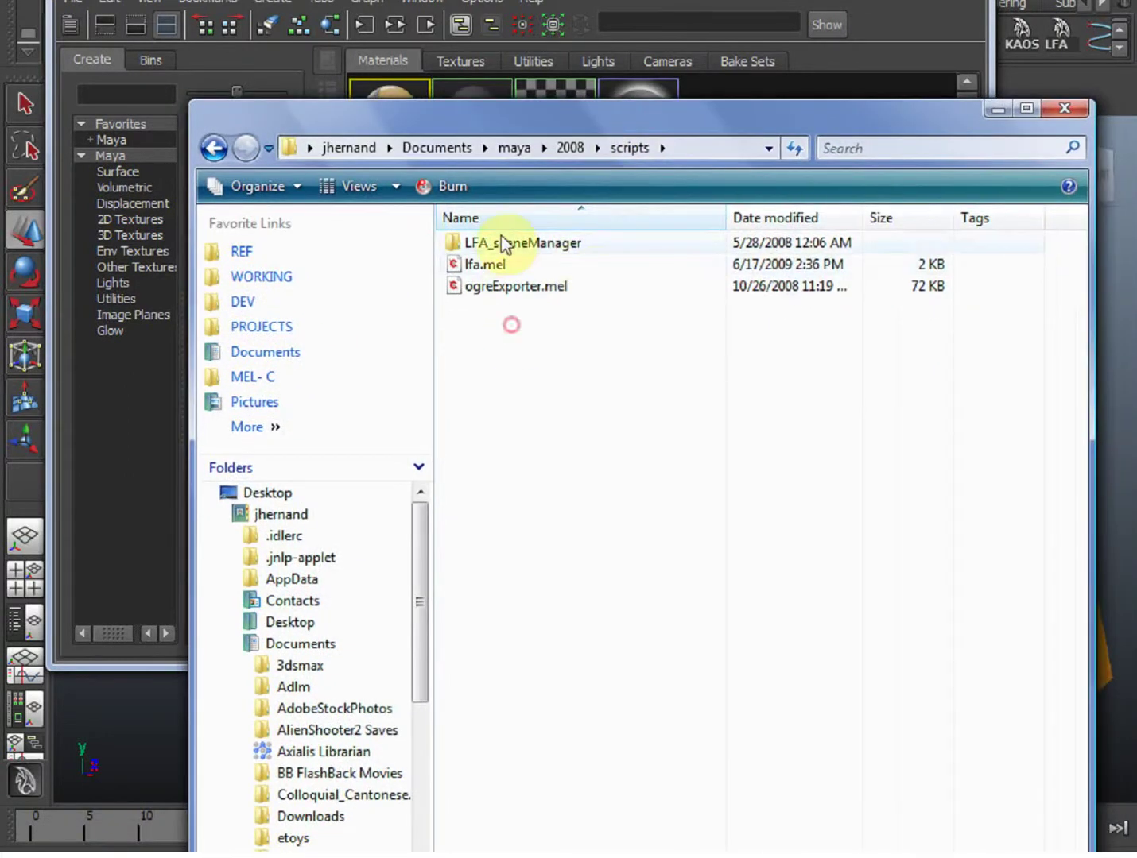
double_click(503, 244)
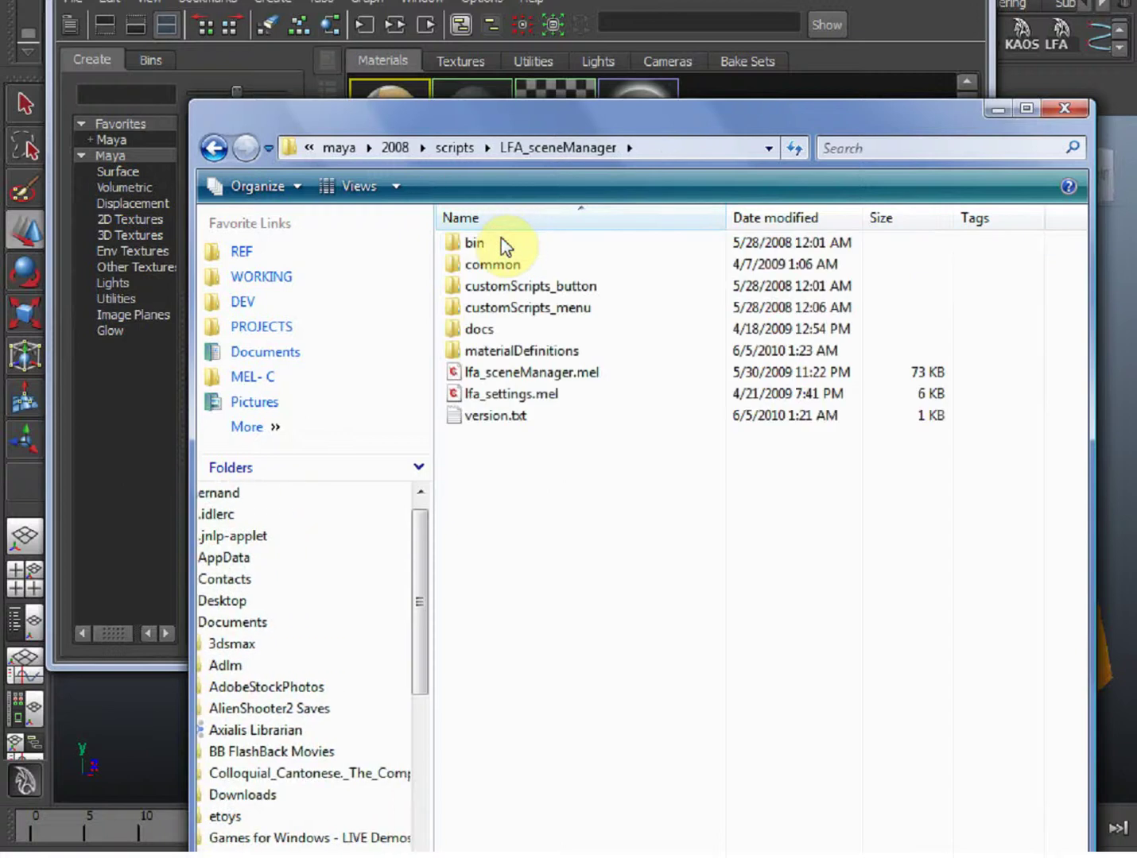
- Open the materialDefinitions folder and compare its .mat files with the material types offered in the LFA Scene Manager
double_click(501, 351)
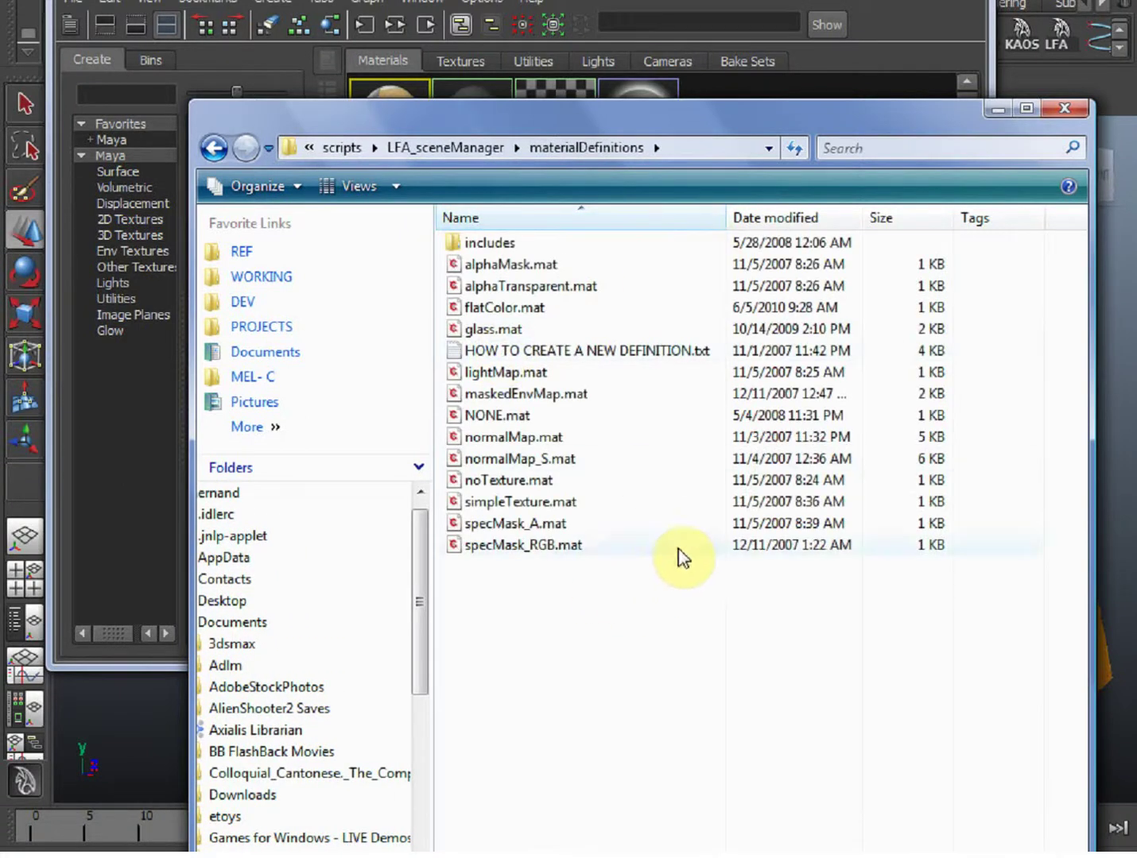
left_click_drag(442, 274, 602, 618)
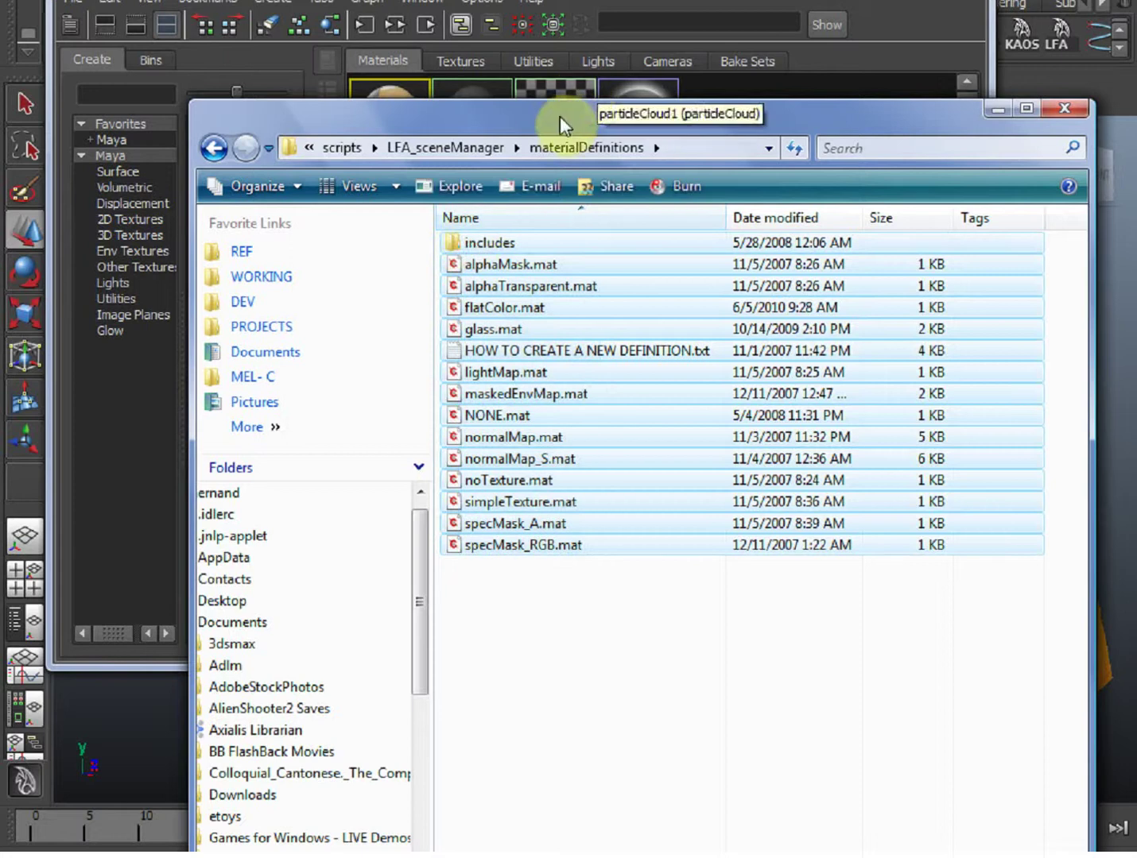
left_click_drag(560, 117, 1136, 68)
left_click(541, 262)
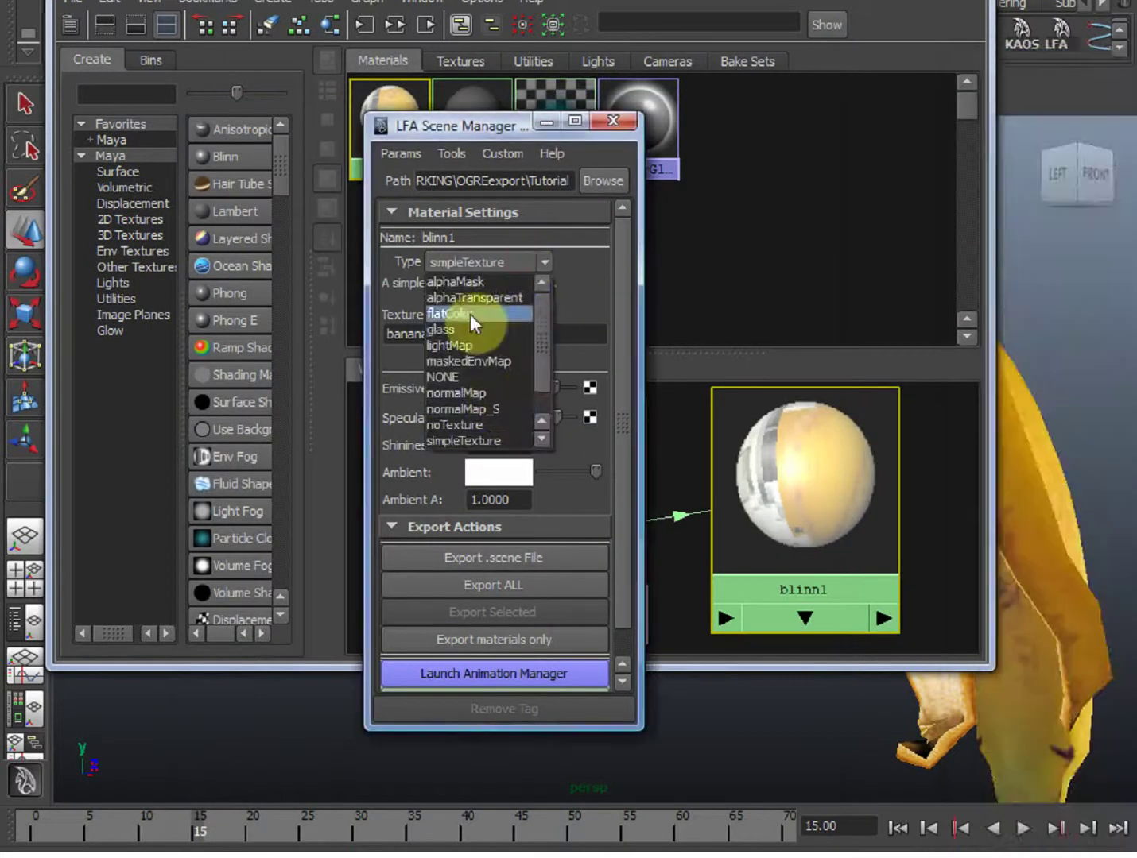
left_click_drag(1136, 70, 483, 72)
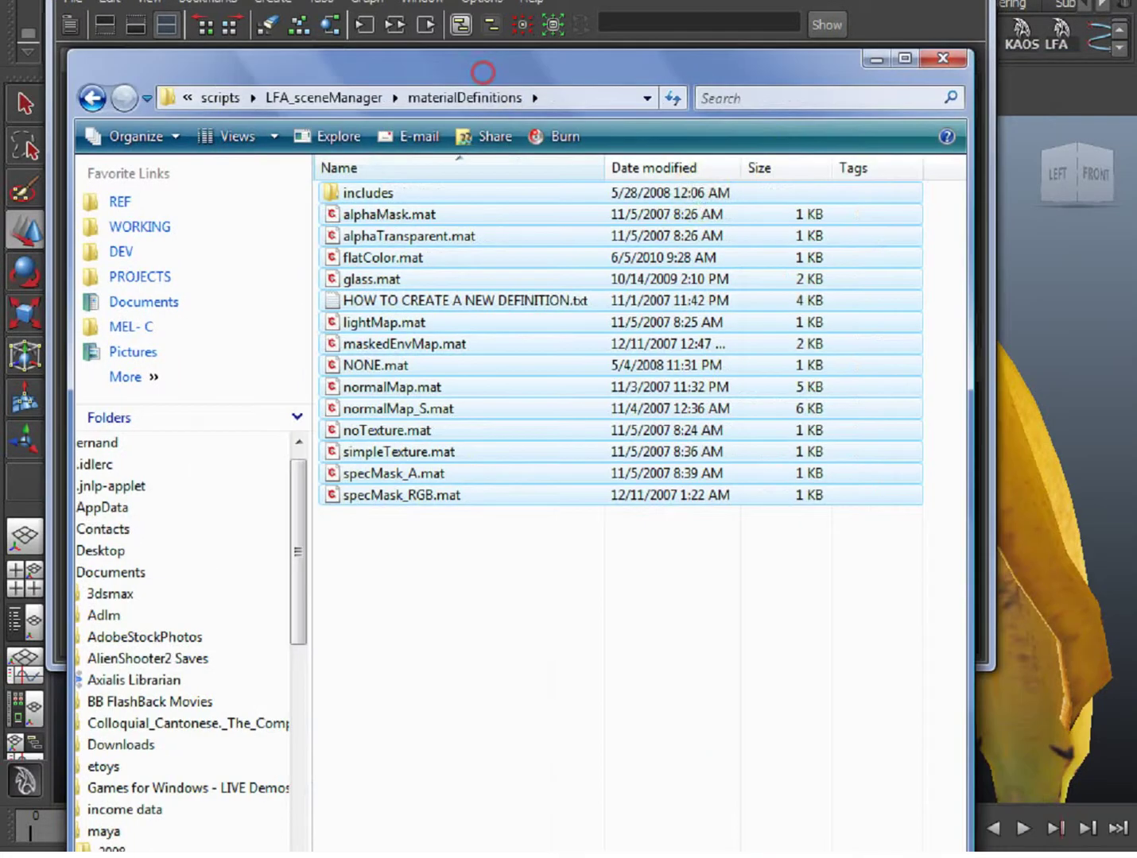
- Open simpleTexture.mat in Notepad and examine its parameter header down to <end> and the material template below it
left_click_drag(1133, 731, 882, 640)
left_click_drag(385, 460, 786, 761)
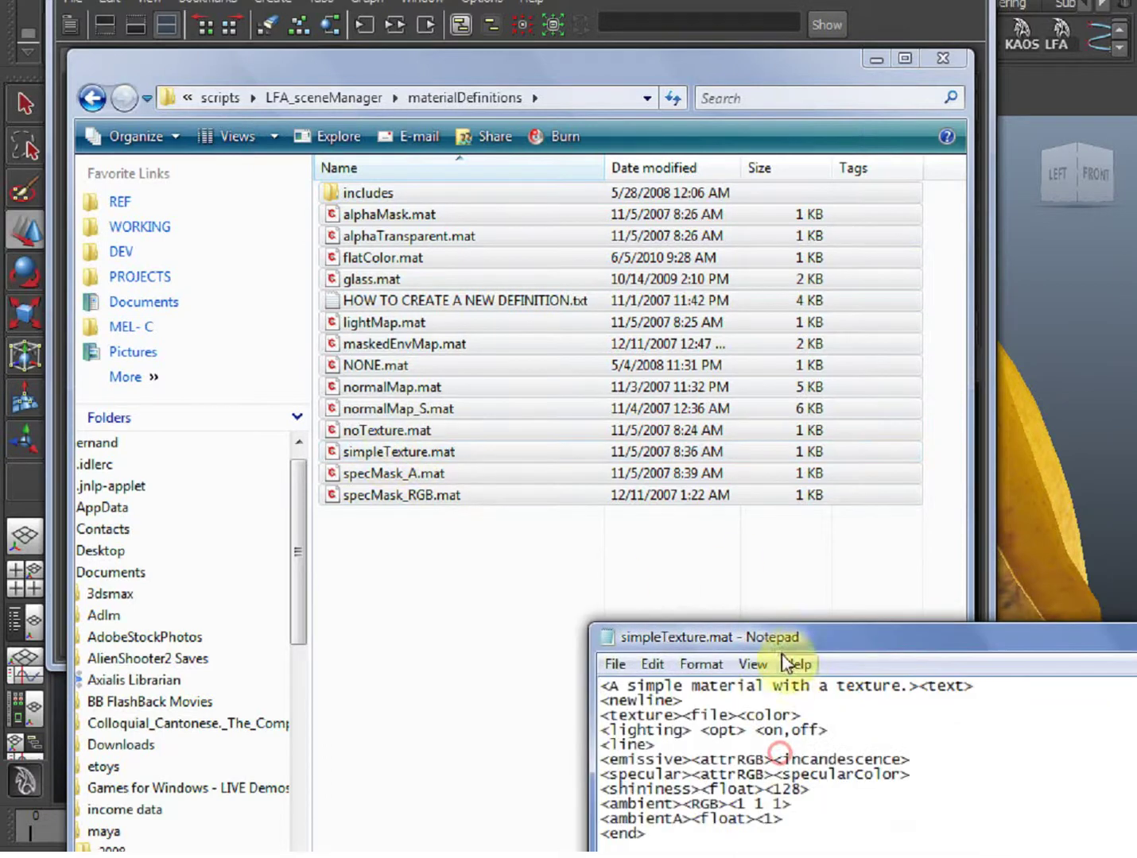
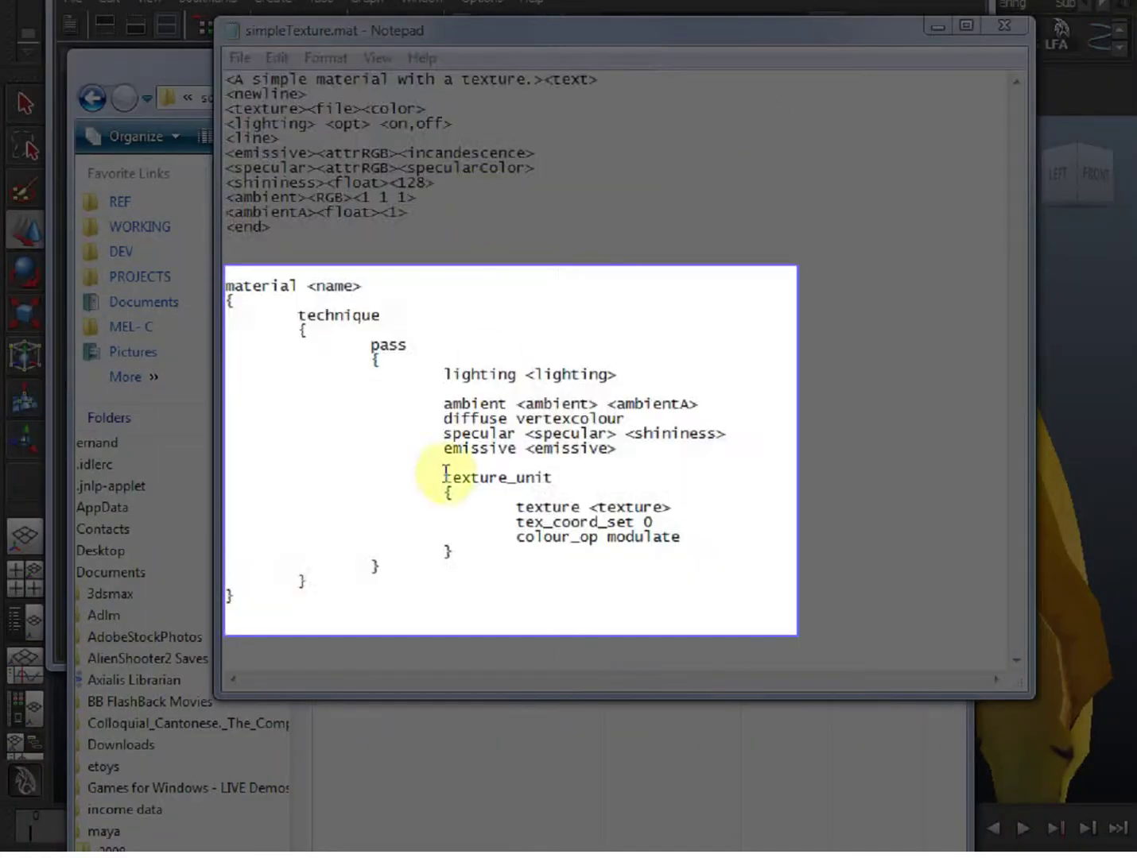
left_click(281, 619)
left_click_drag(202, 470, 160, 279)
left_click_drag(343, 230, 159, 51)
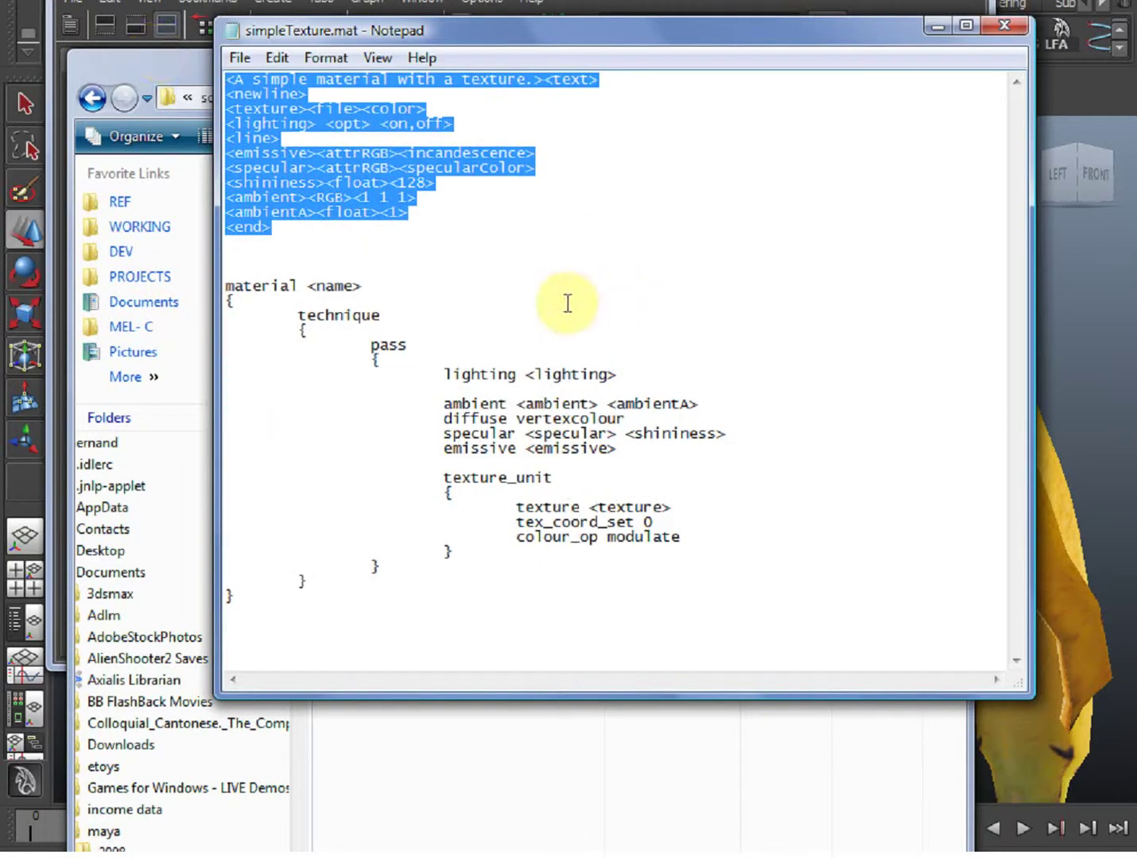
left_click(489, 226)
left_click(489, 225)
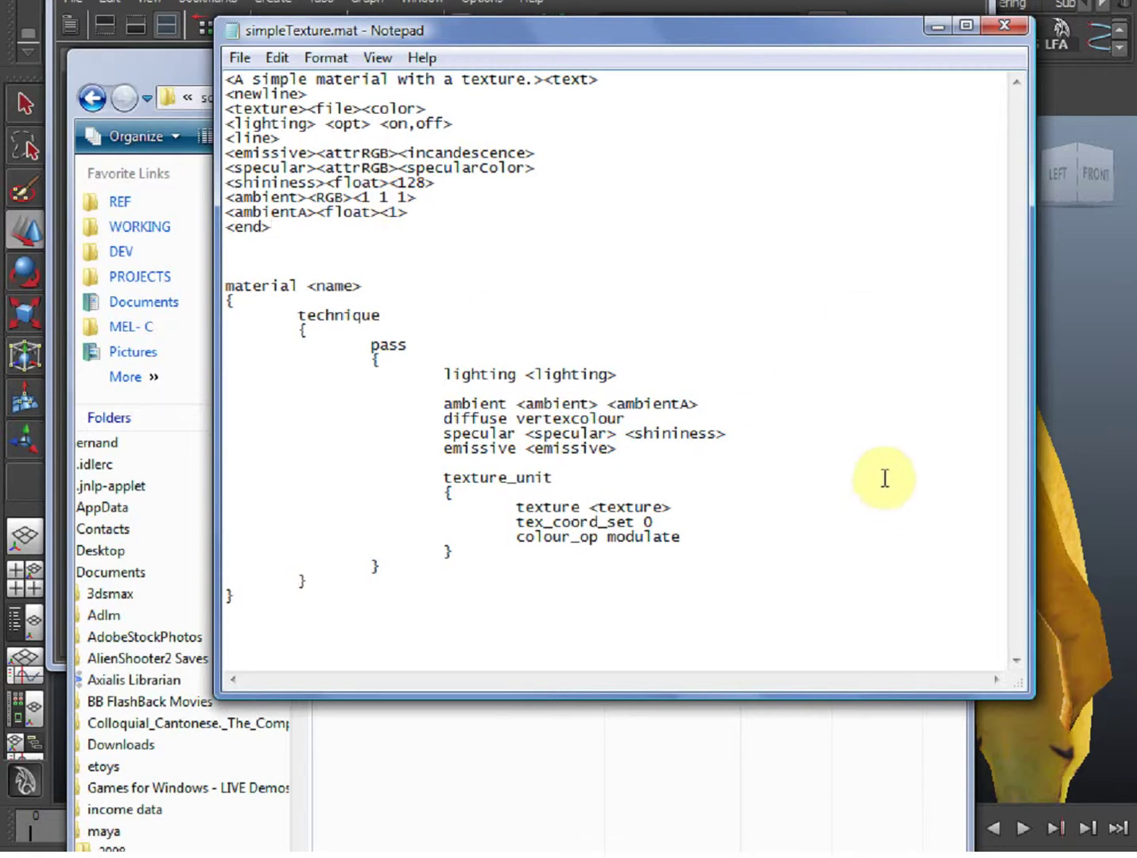
key("ctrl+shift+End")
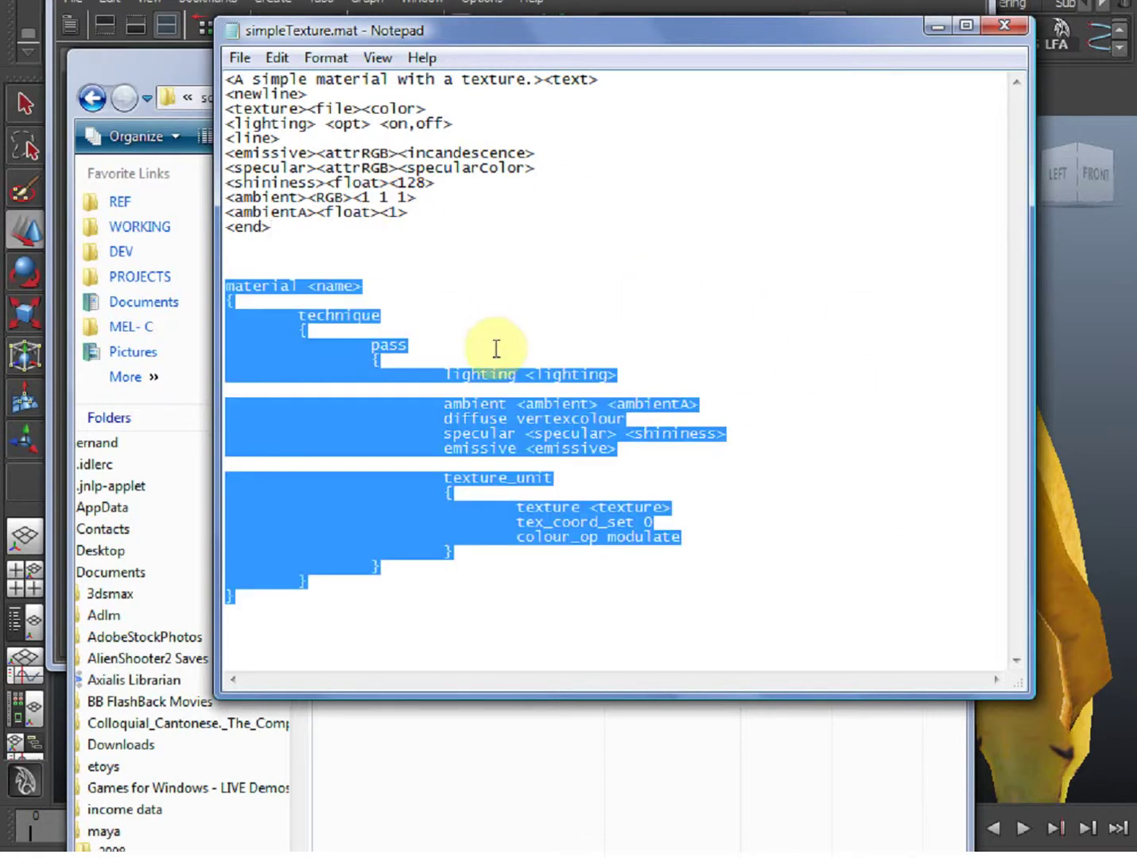
key("Left")
key("shift+Home")
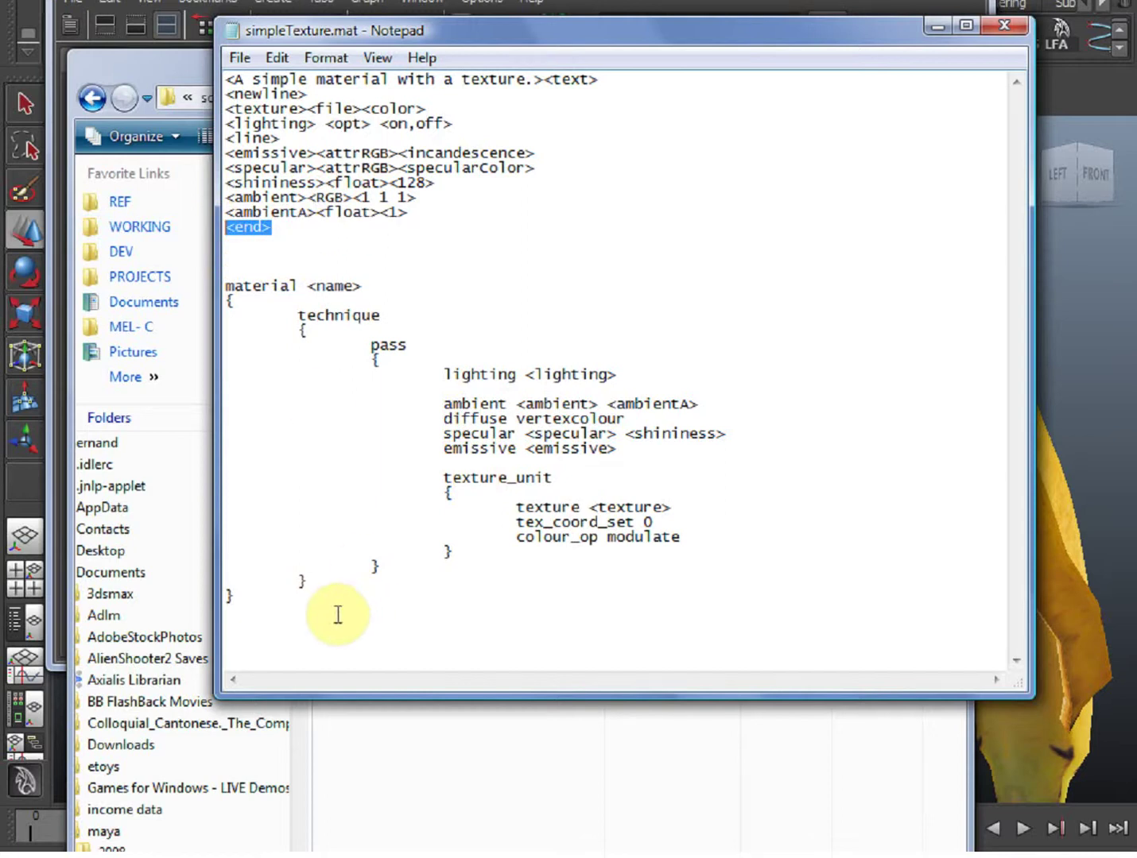
left_click_drag(337, 611, 162, 292)
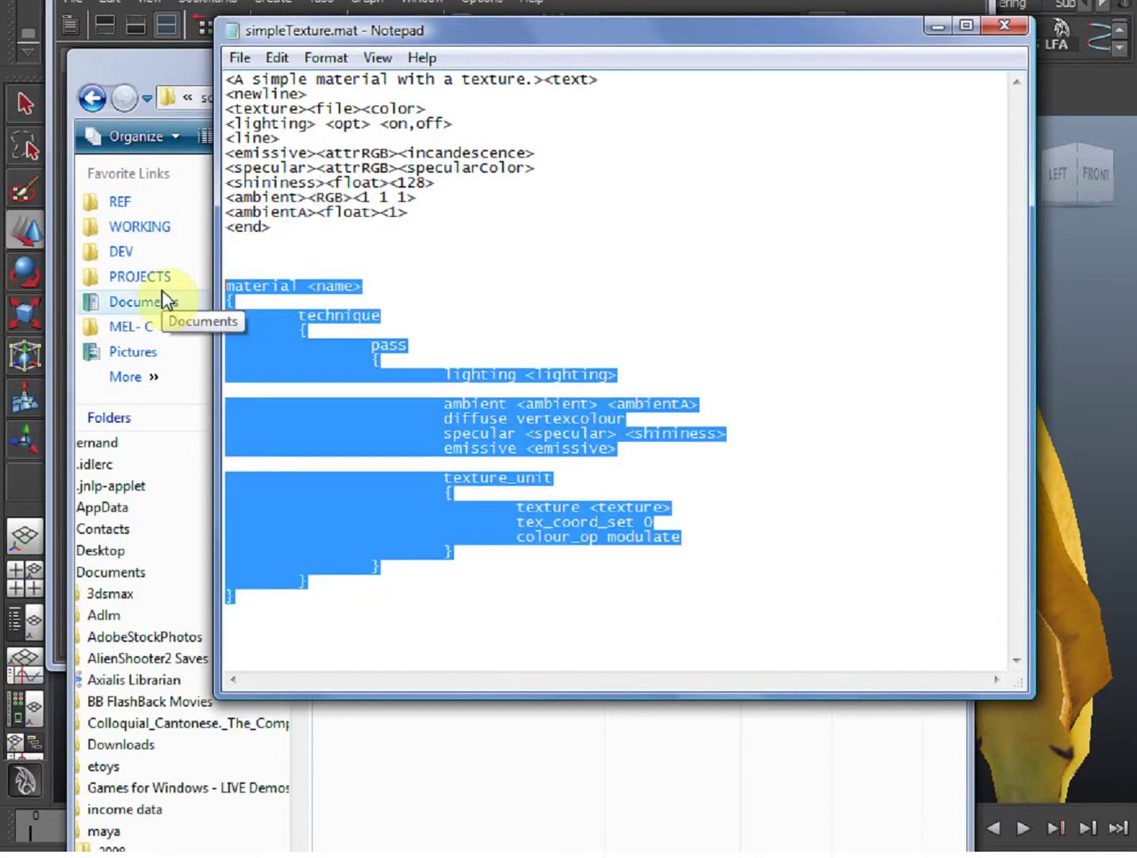
- Compare the shininess, ambientA and emissive tags in the simpleTexture.mat header with the placeholders in its material template
left_click_drag(314, 183, 253, 182)
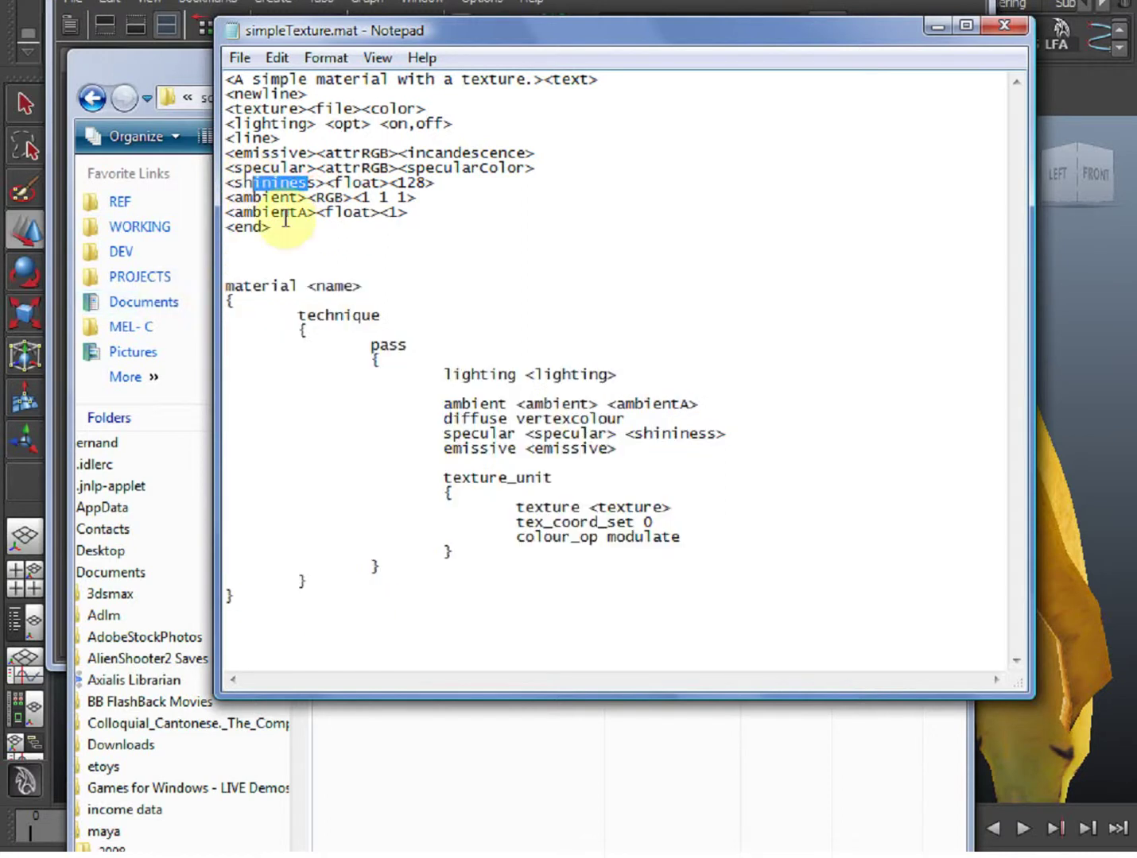
left_click_drag(312, 224, 239, 215)
left_click(478, 298)
left_click_drag(700, 403, 618, 403)
left_click_drag(317, 153, 225, 152)
left_click_drag(317, 213, 225, 213)
left_click(504, 225)
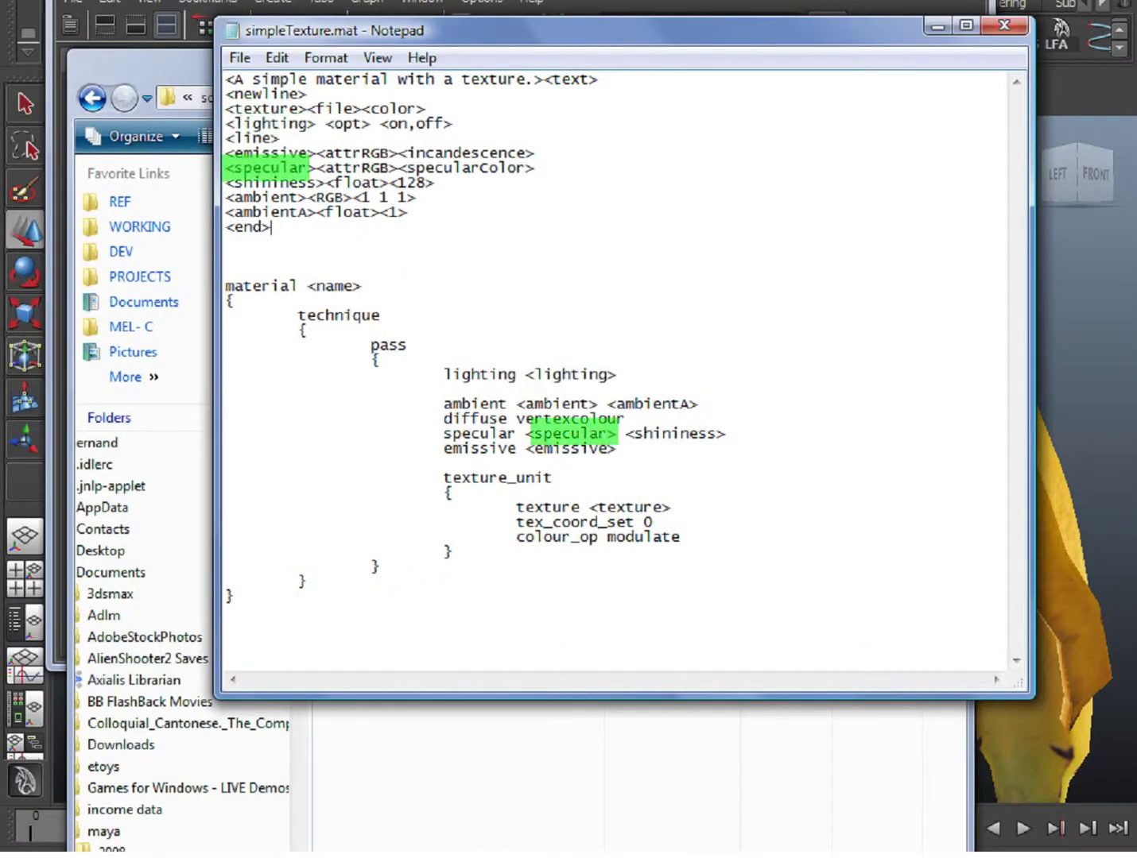
- Examine the name, attrRGB type and incandescence attribute of the emissive header line, plus the template's <emissive> placeholder
left_click_drag(397, 154, 219, 155)
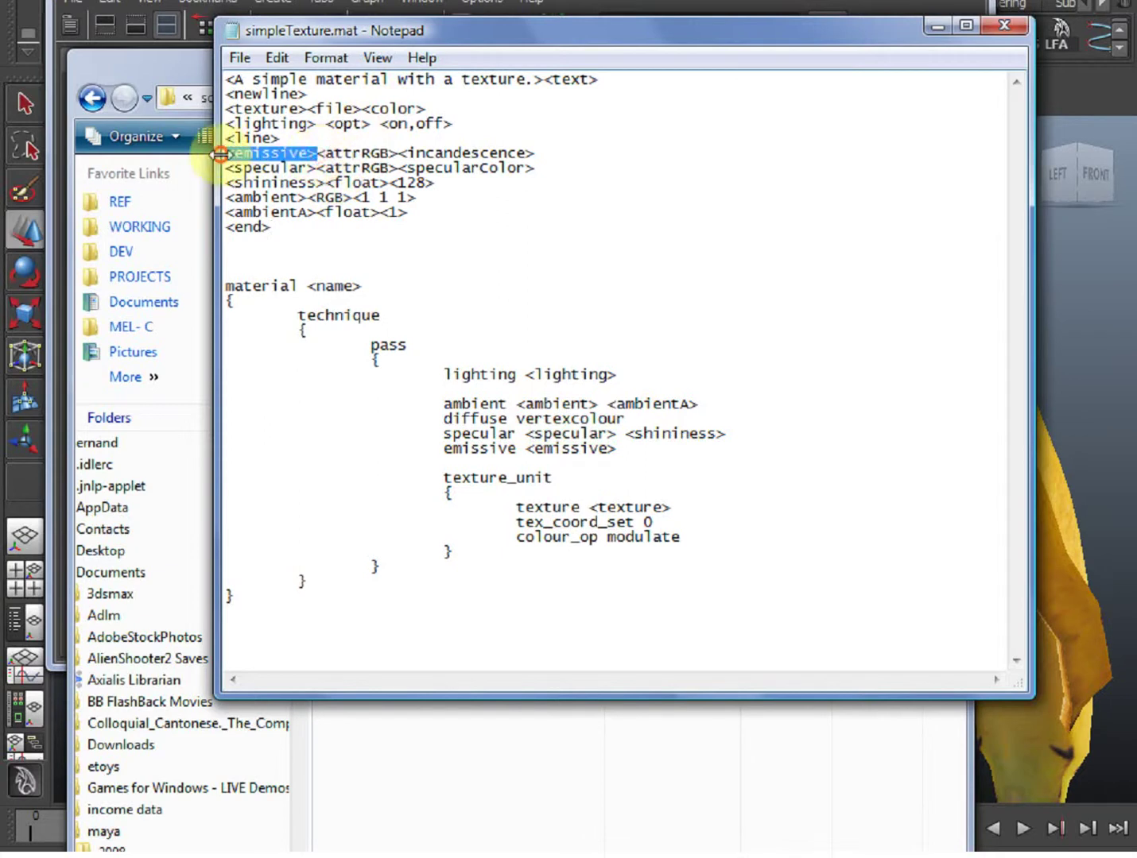
left_click_drag(316, 156, 399, 155)
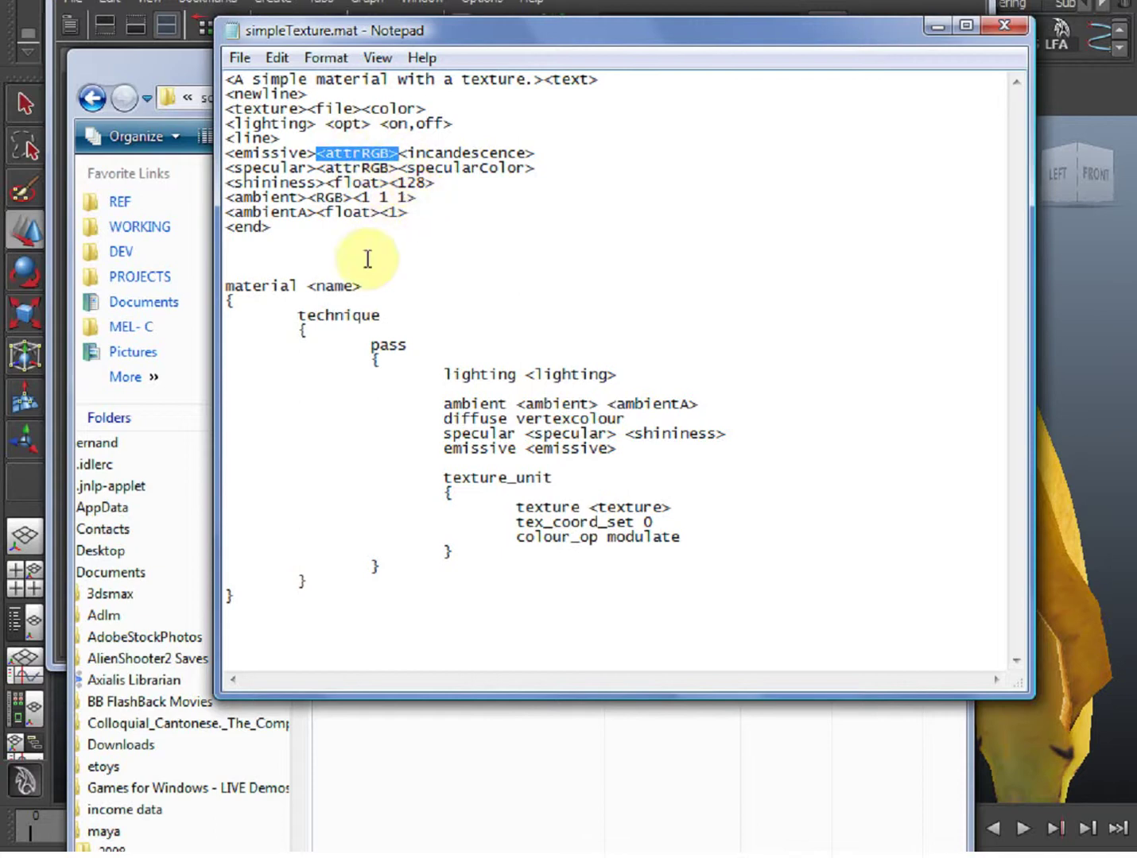
left_click_drag(398, 152, 538, 152)
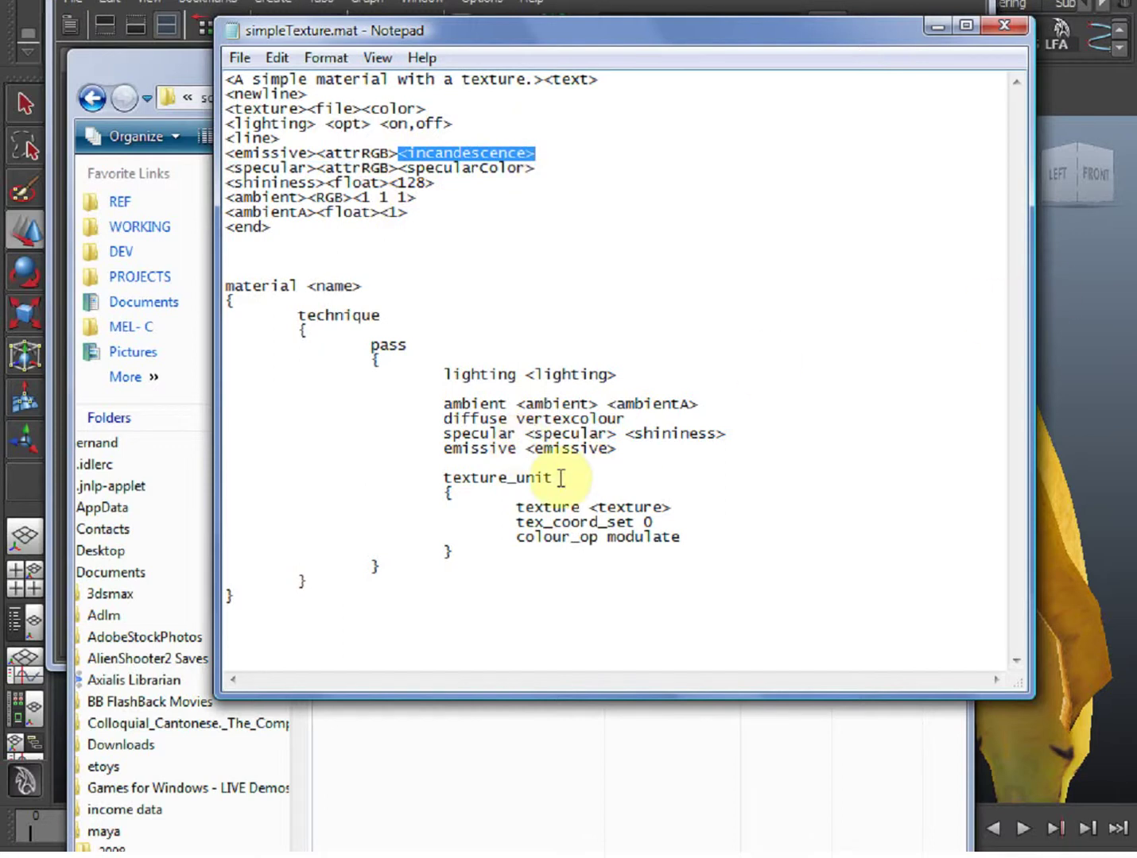
left_click_drag(525, 449, 637, 445)
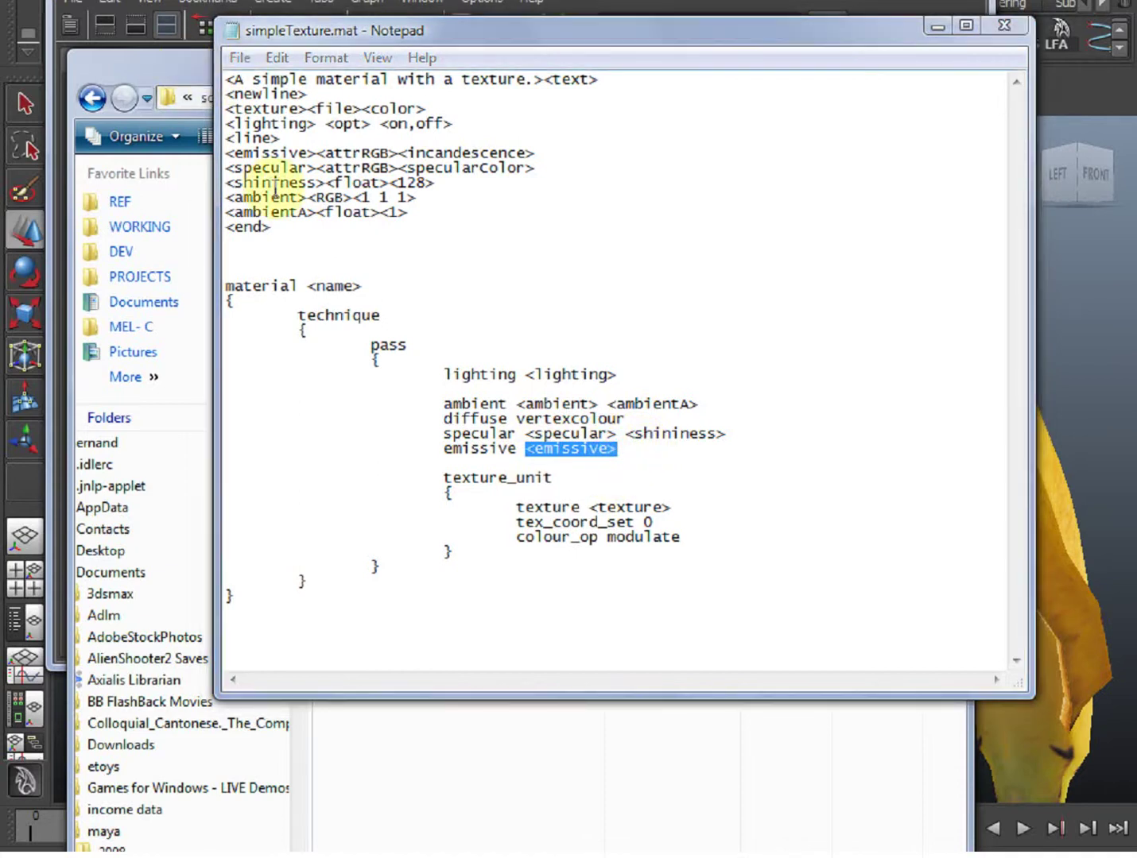
- Examine the ambient line's RGB type, its <ambient> placeholder in the template, and the float type on the shininess line
left_click_drag(307, 197, 219, 197)
left_click_drag(308, 197, 327, 168)
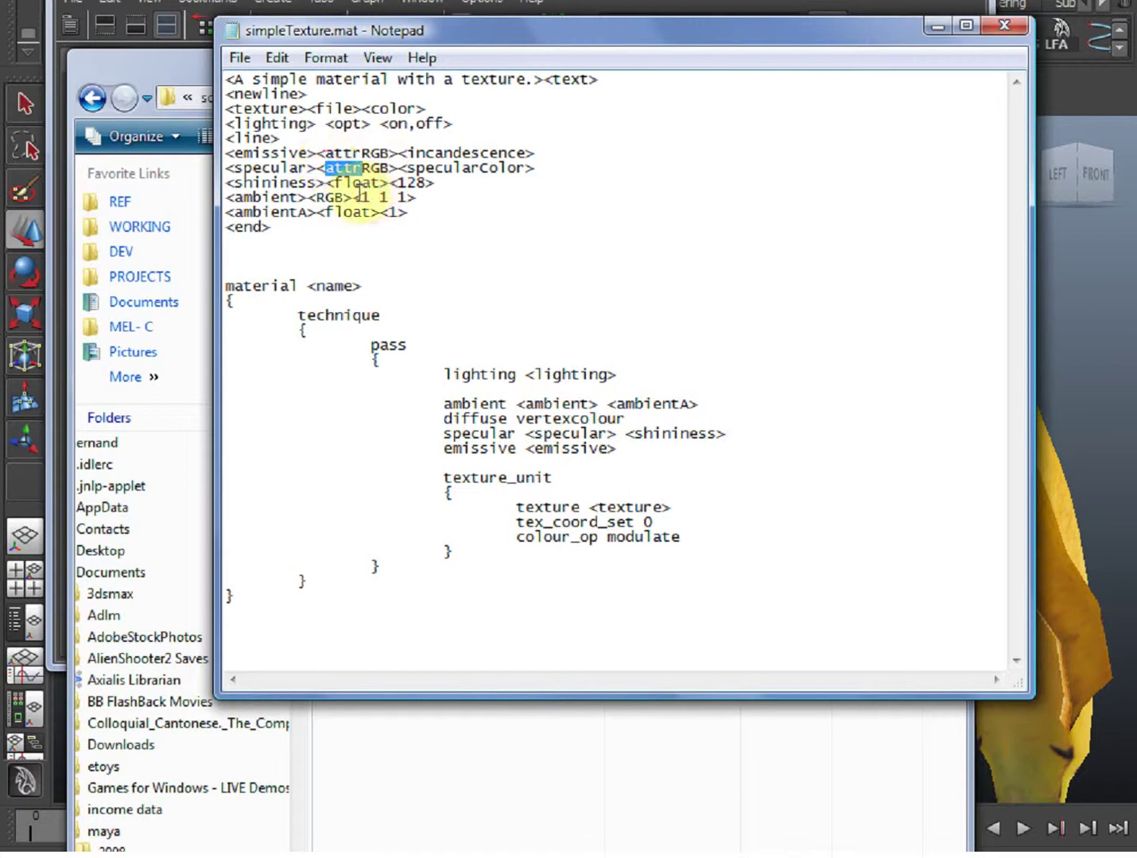
left_click_drag(307, 197, 352, 197)
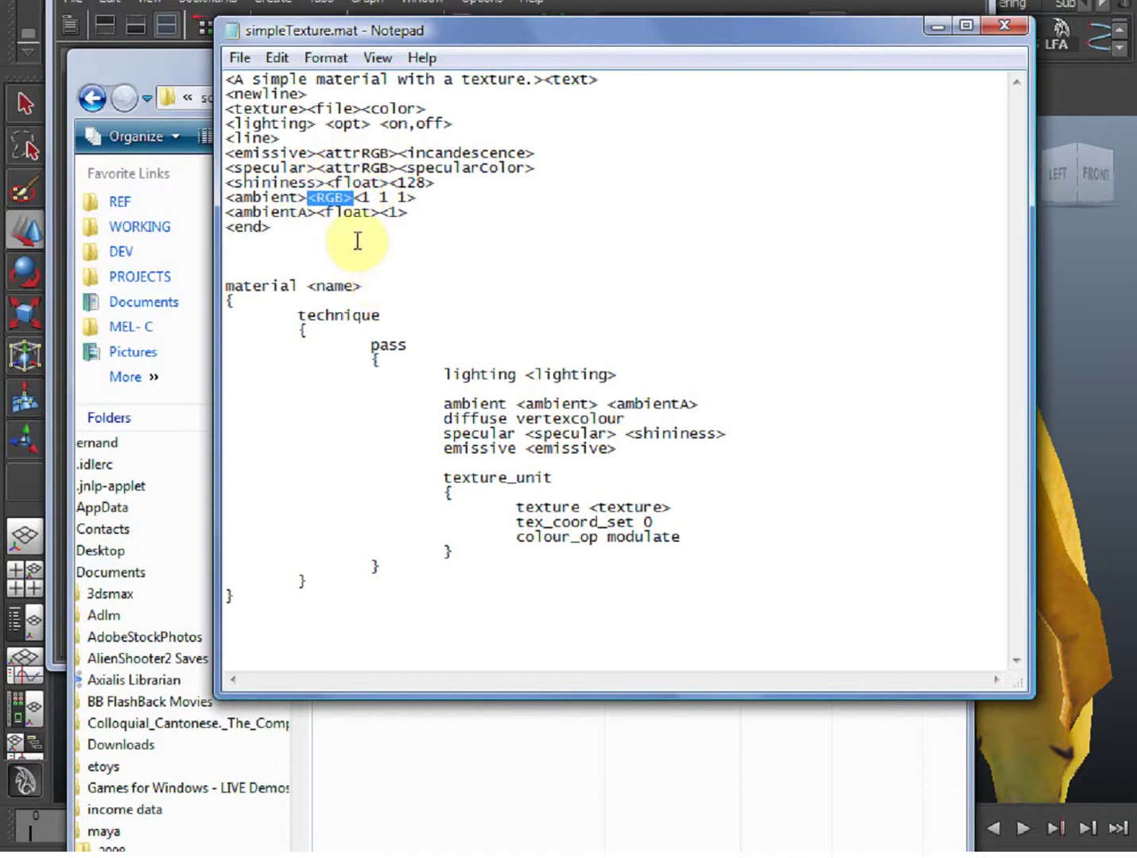
left_click_drag(516, 403, 598, 401)
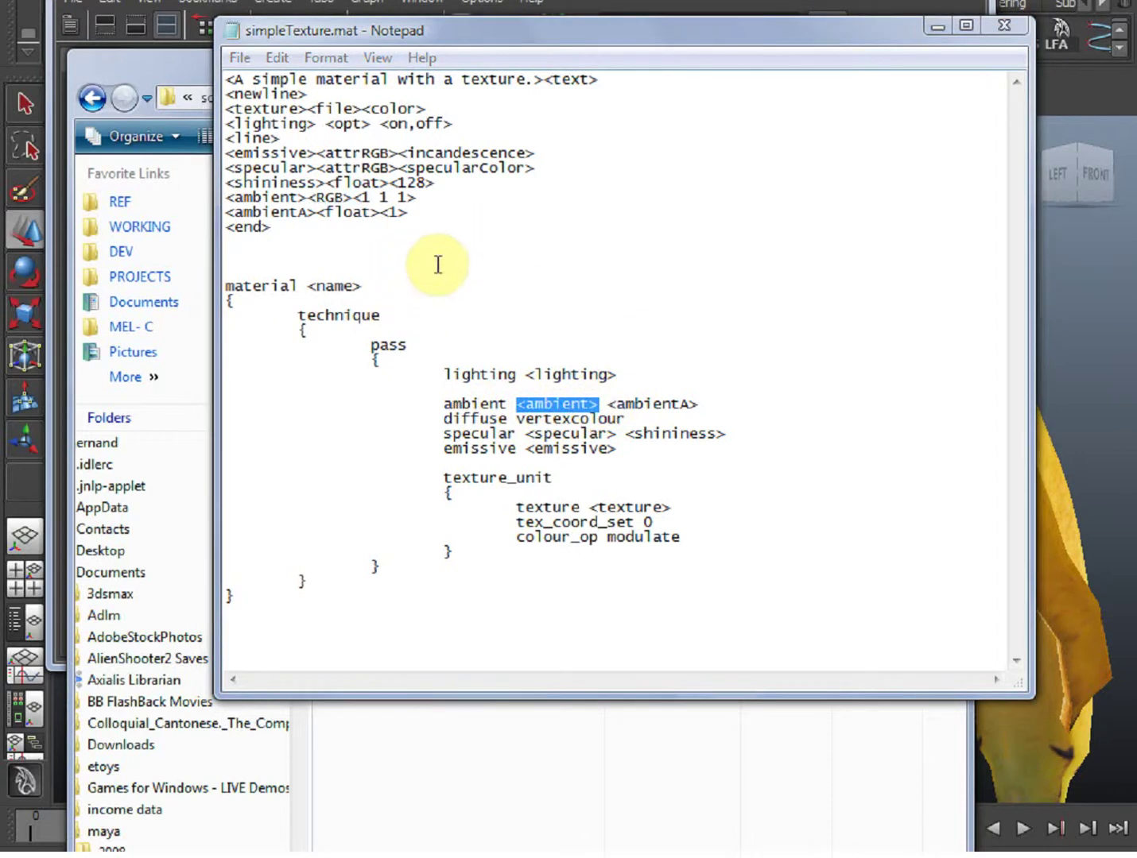
left_click_drag(390, 182, 326, 183)
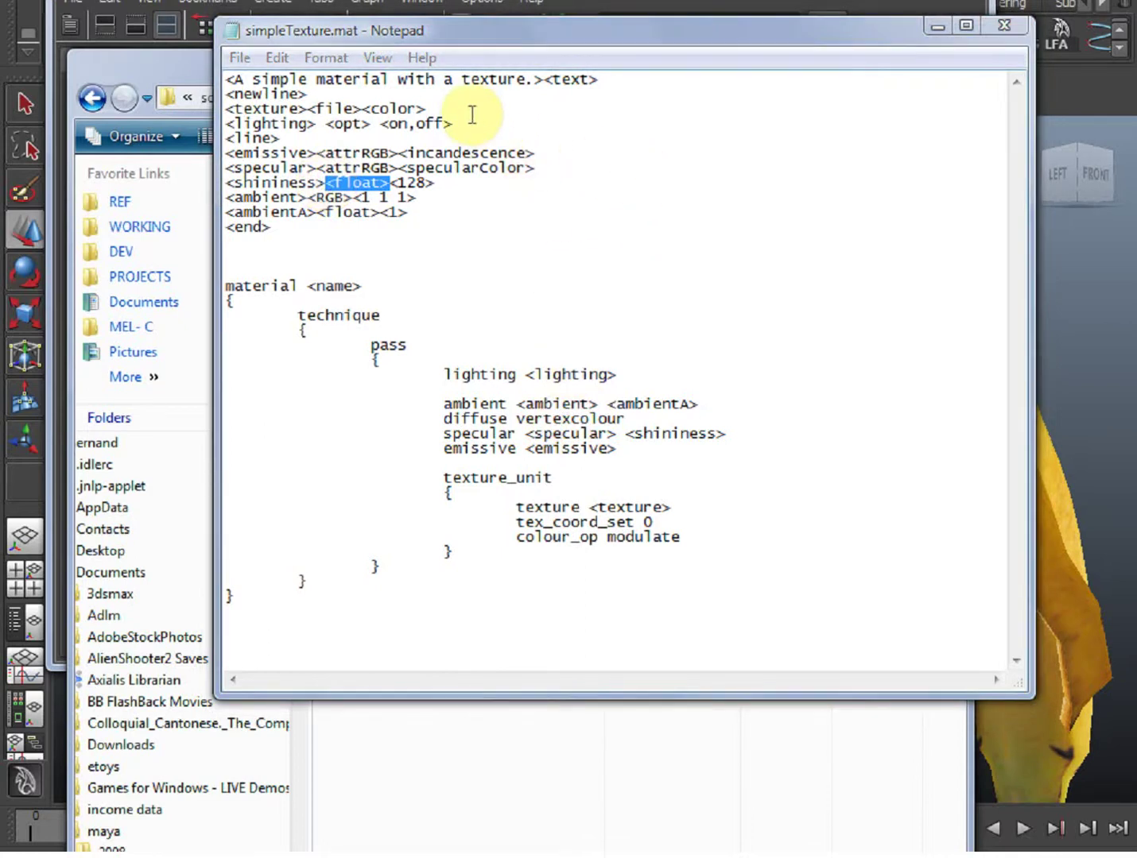
- Compare the <texture><file><color> header line with the <texture> placeholder inside texture_unit, then close simpleTexture.mat
left_click_drag(451, 109, 214, 103)
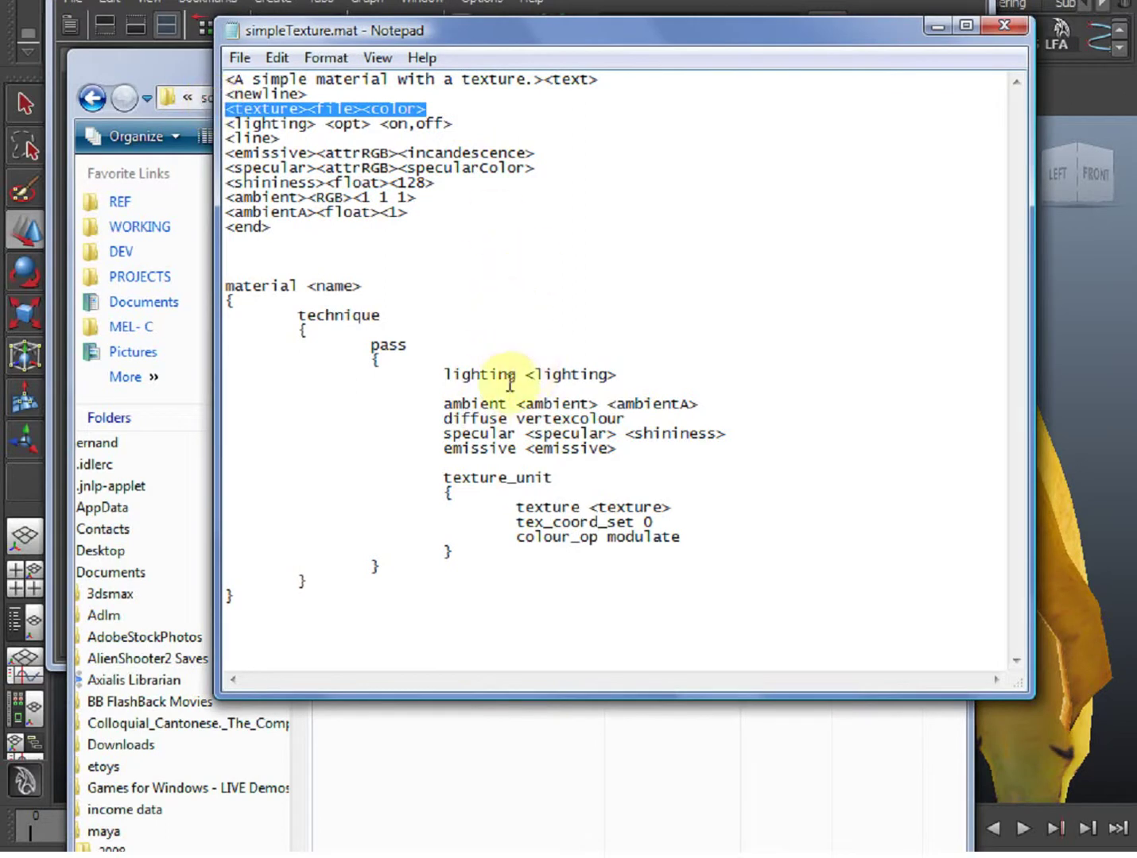
left_click_drag(672, 506, 534, 507)
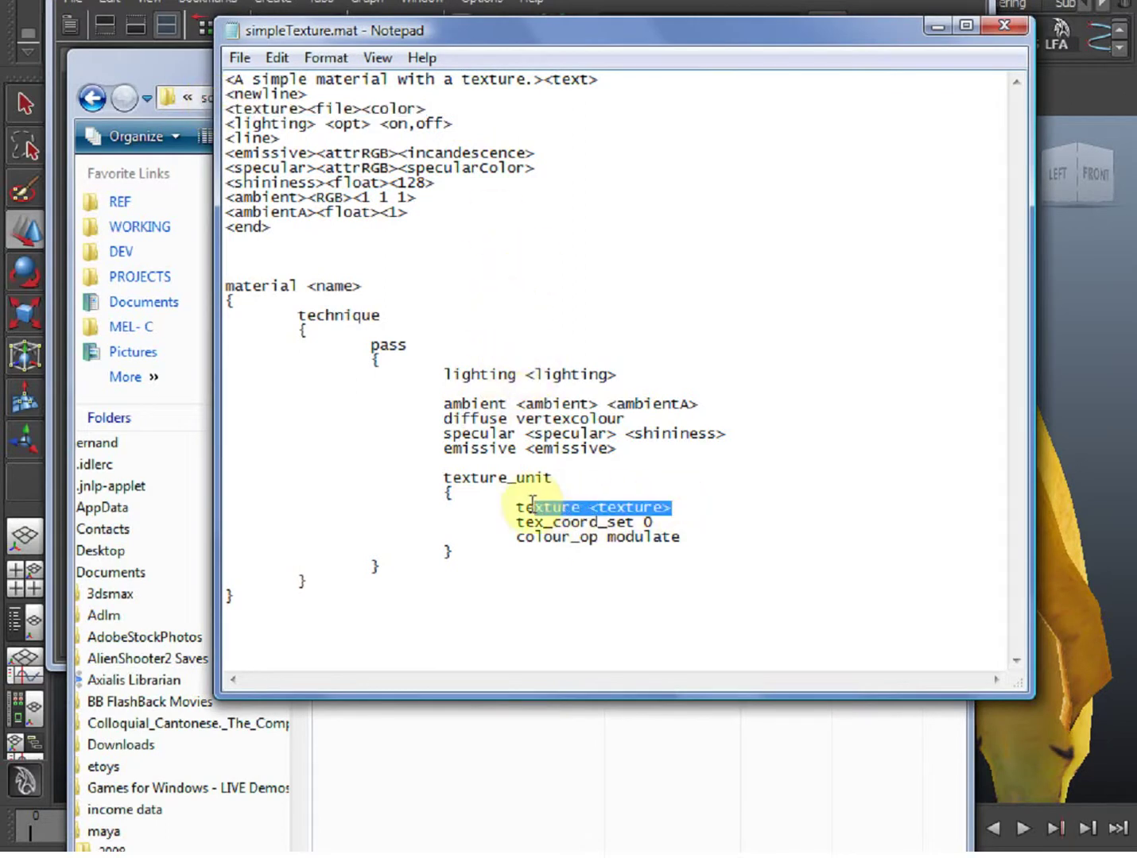
left_click_drag(307, 110, 215, 111)
left_click_drag(672, 507, 580, 507)
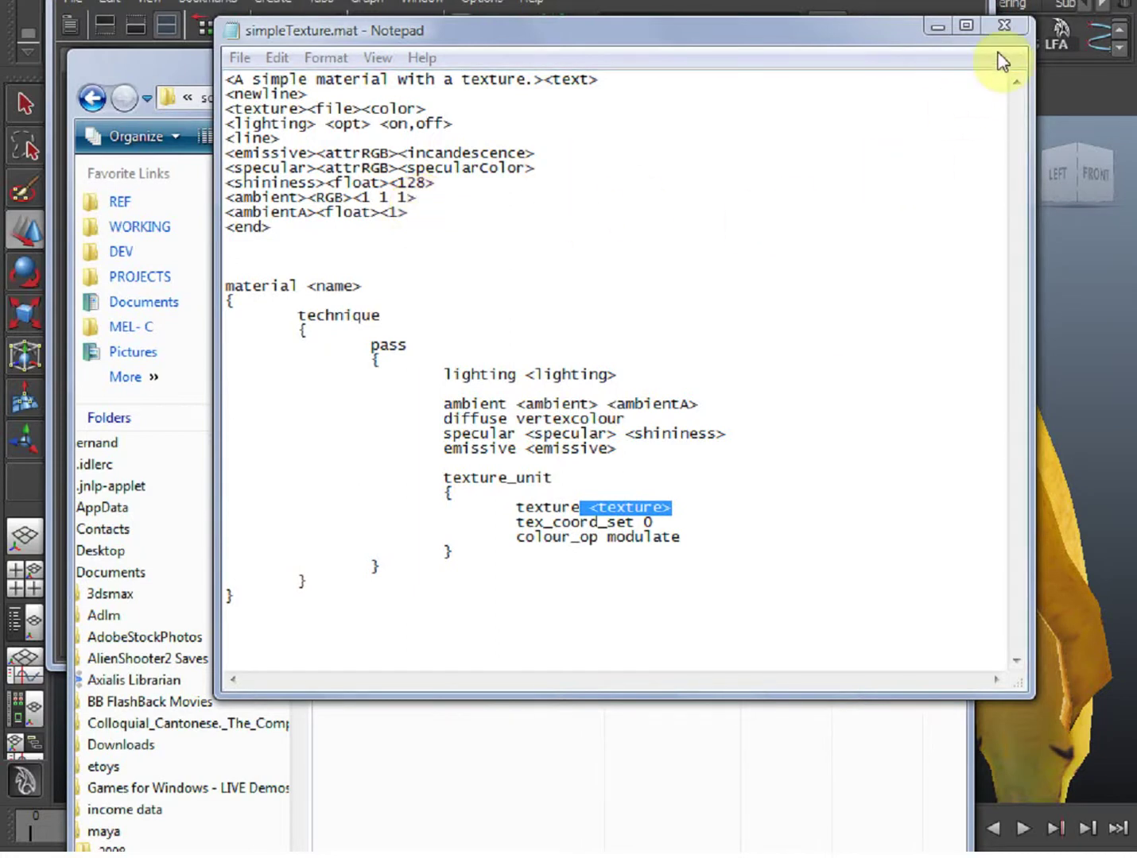
left_click(1005, 33)
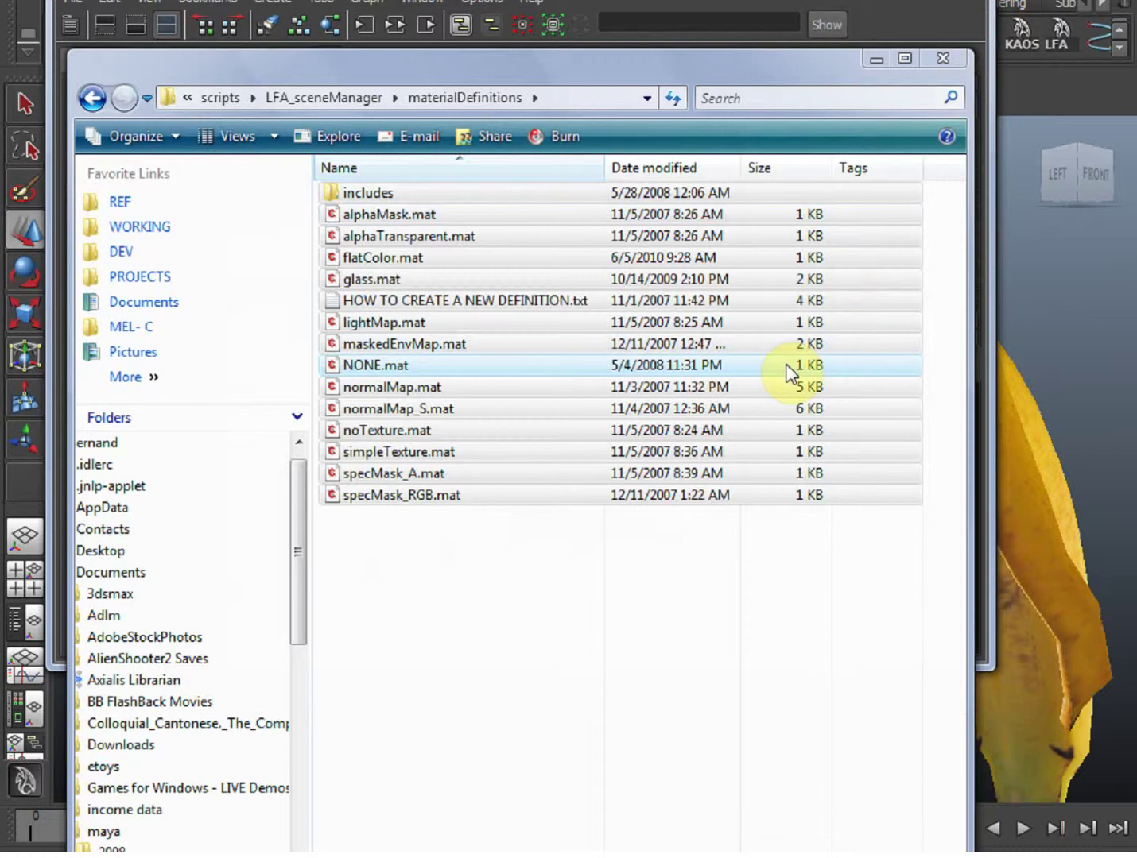
- Open normalMap.mat in Notepad, examine its <include> lines, and return to materialDefinitions to check the includes folder
left_click(617, 580)
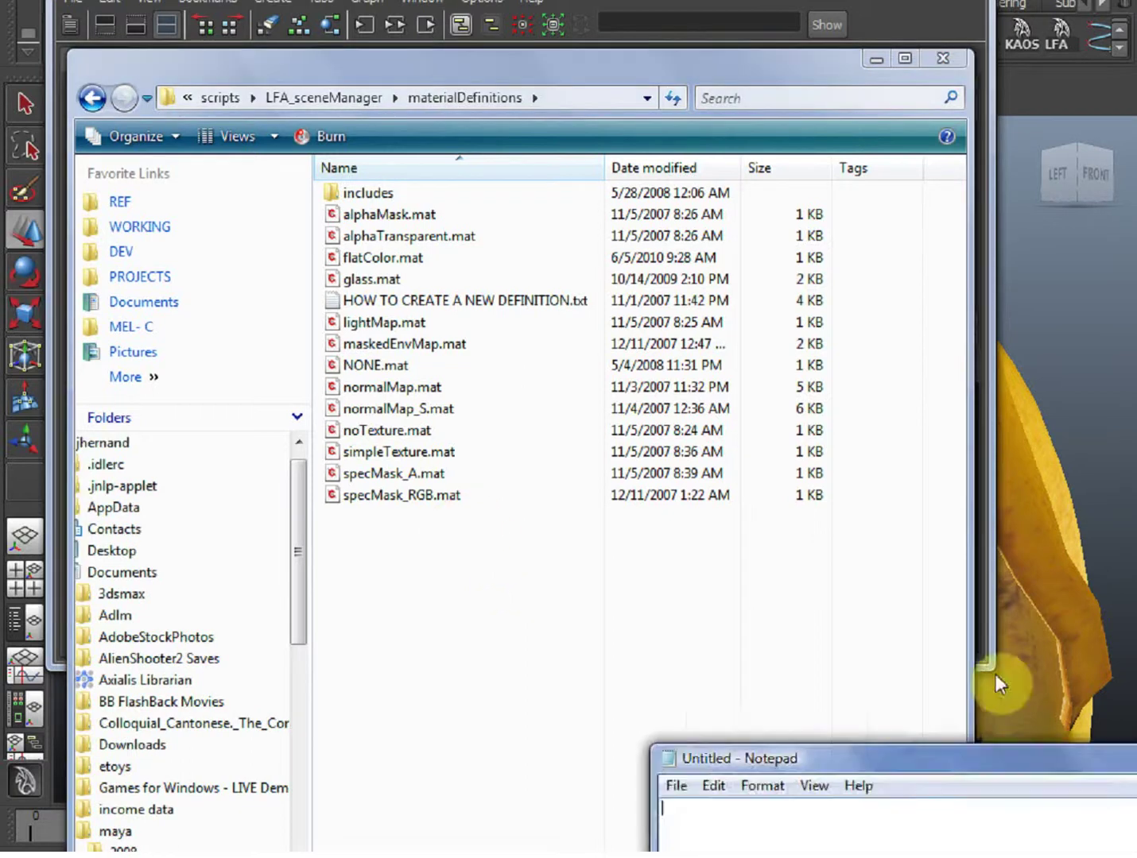
left_click_drag(361, 387, 661, 704)
left_click_drag(952, 545, 702, 58)
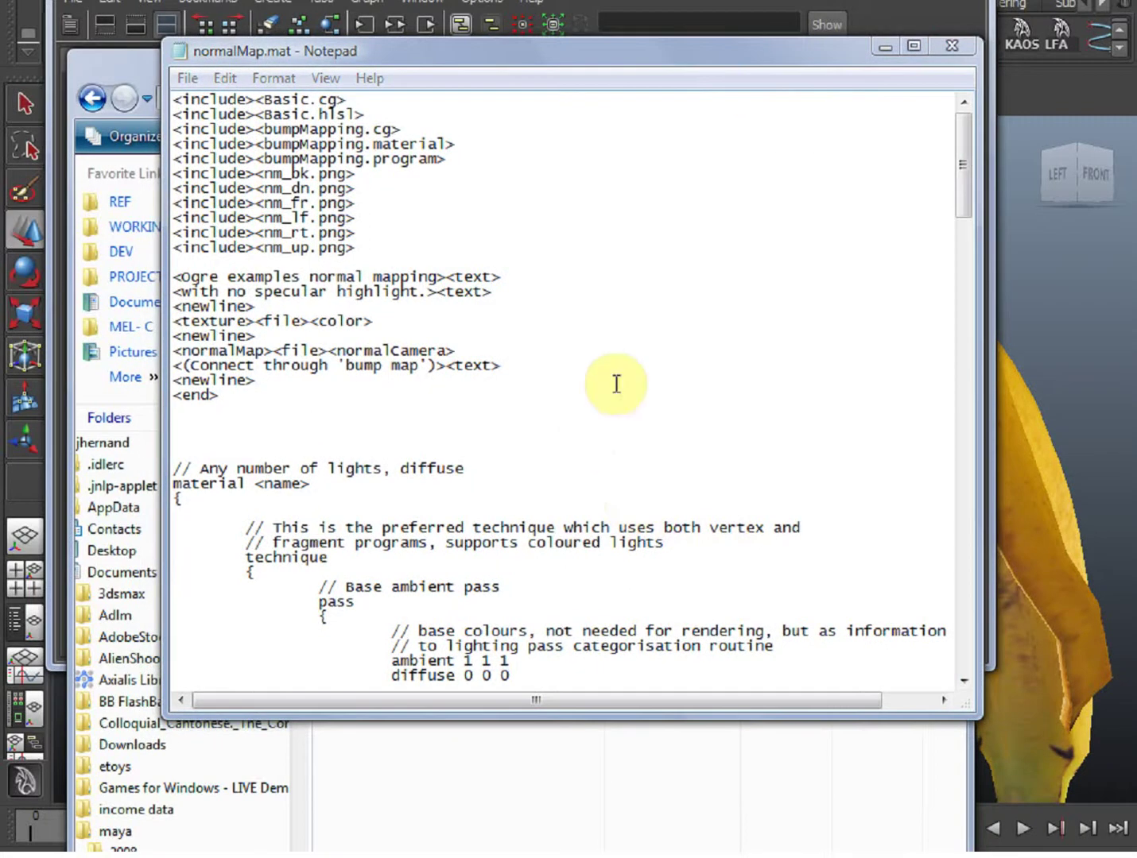
left_click_drag(379, 256, 127, 94)
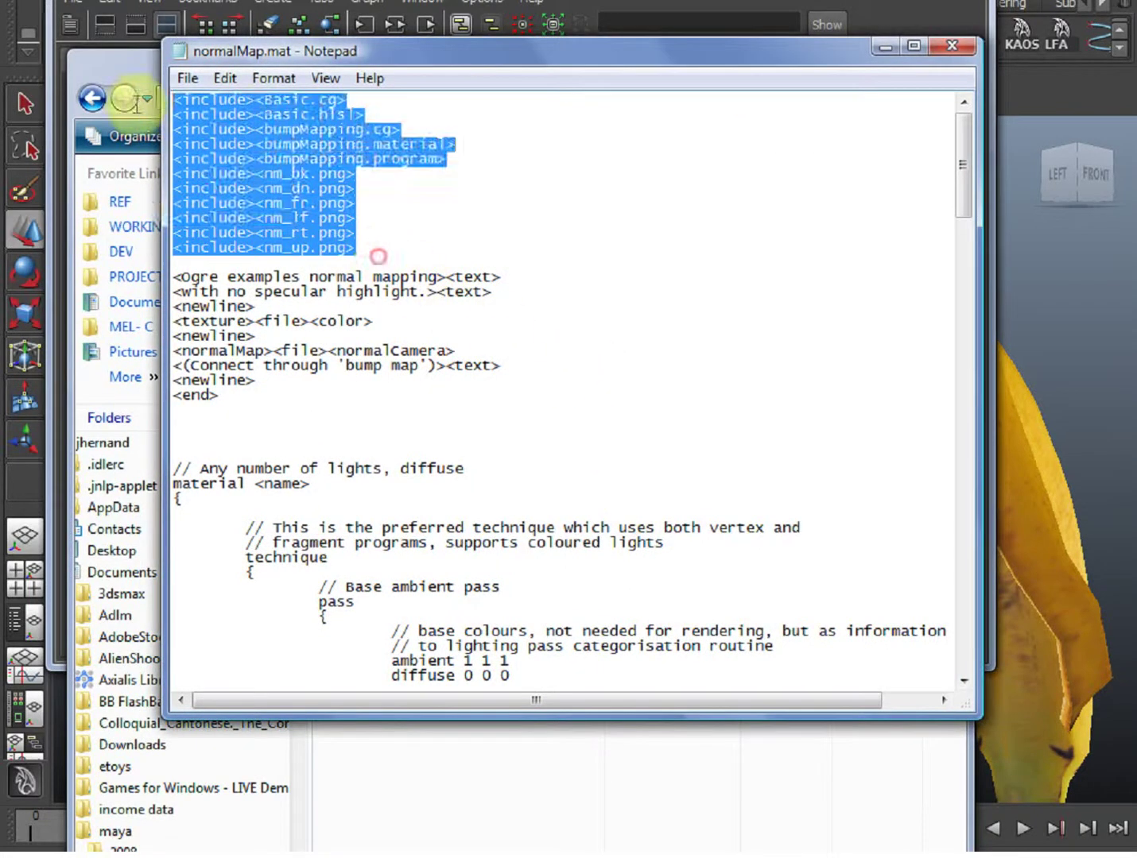
left_click_drag(254, 114, 159, 121)
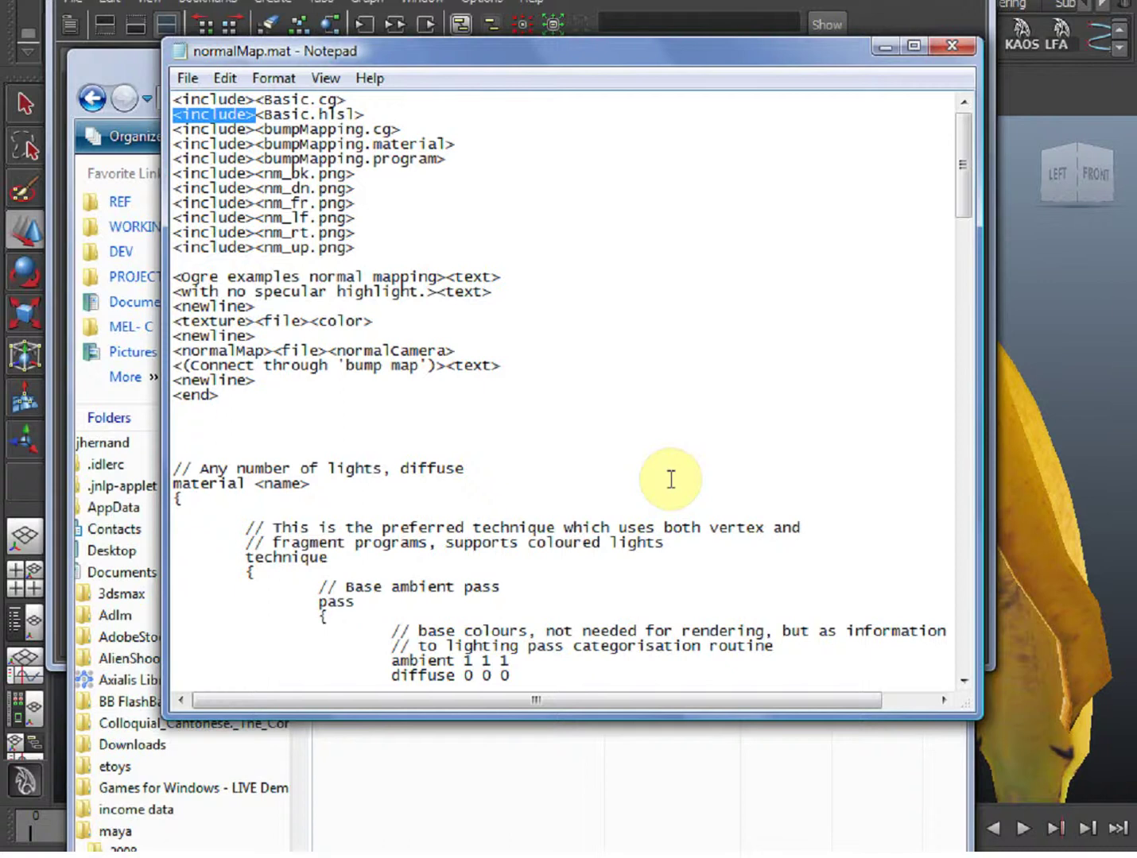
left_click(647, 803)
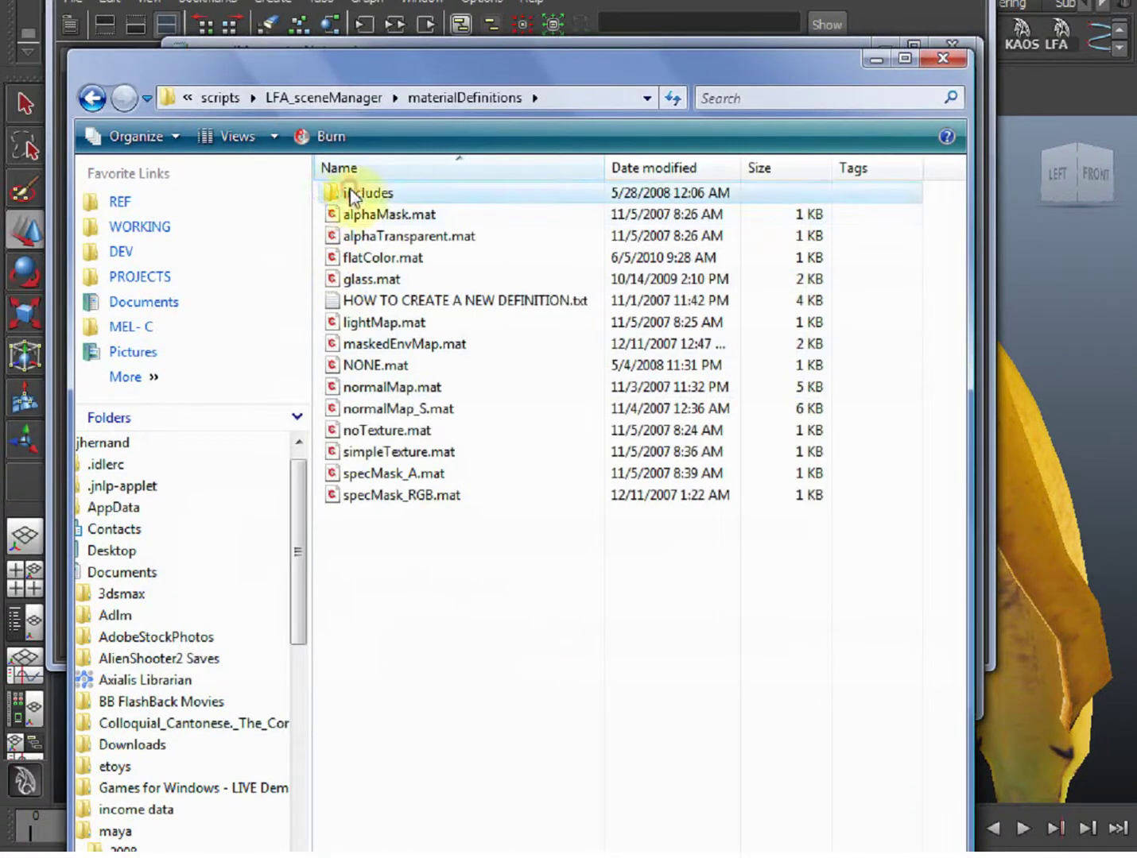
left_click_drag(451, 94, 465, 330)
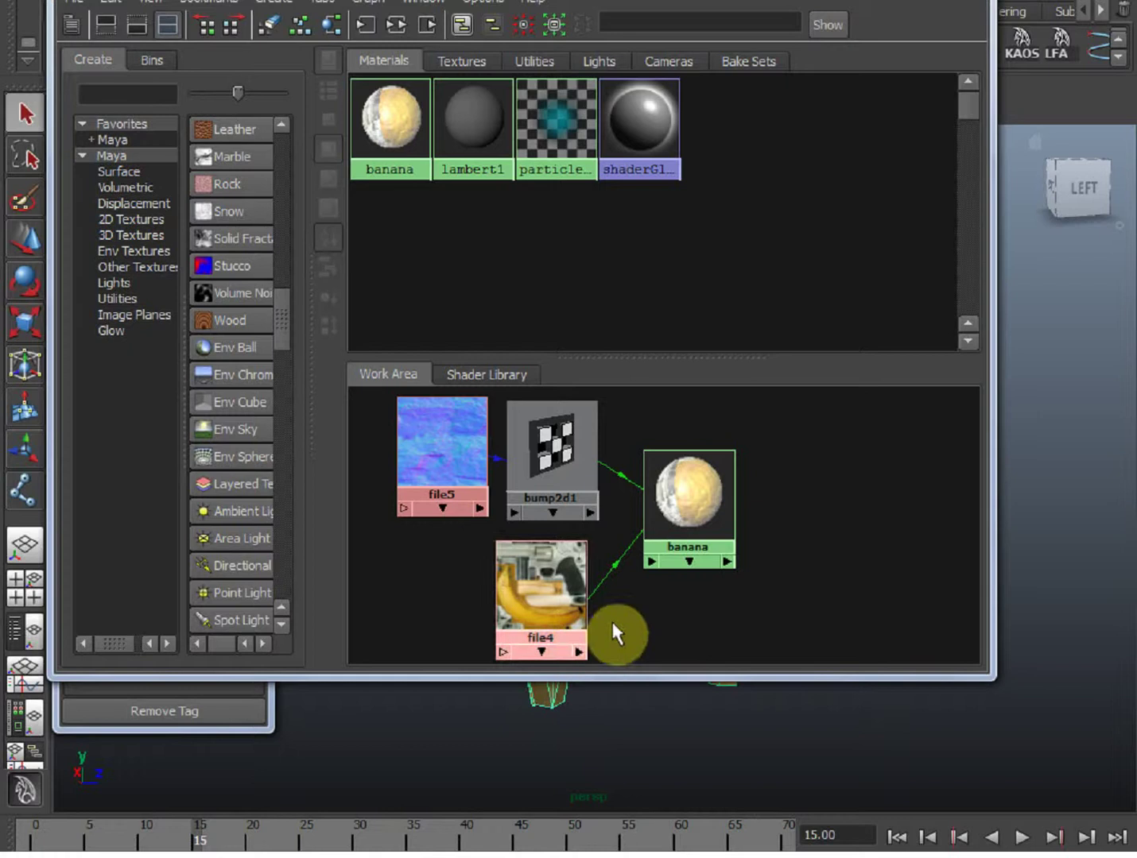
- Select the banana material in Hypershade and examine its normalMap_S settings in the LFA Scene Manager alongside the file5 normal map node
left_click(682, 486)
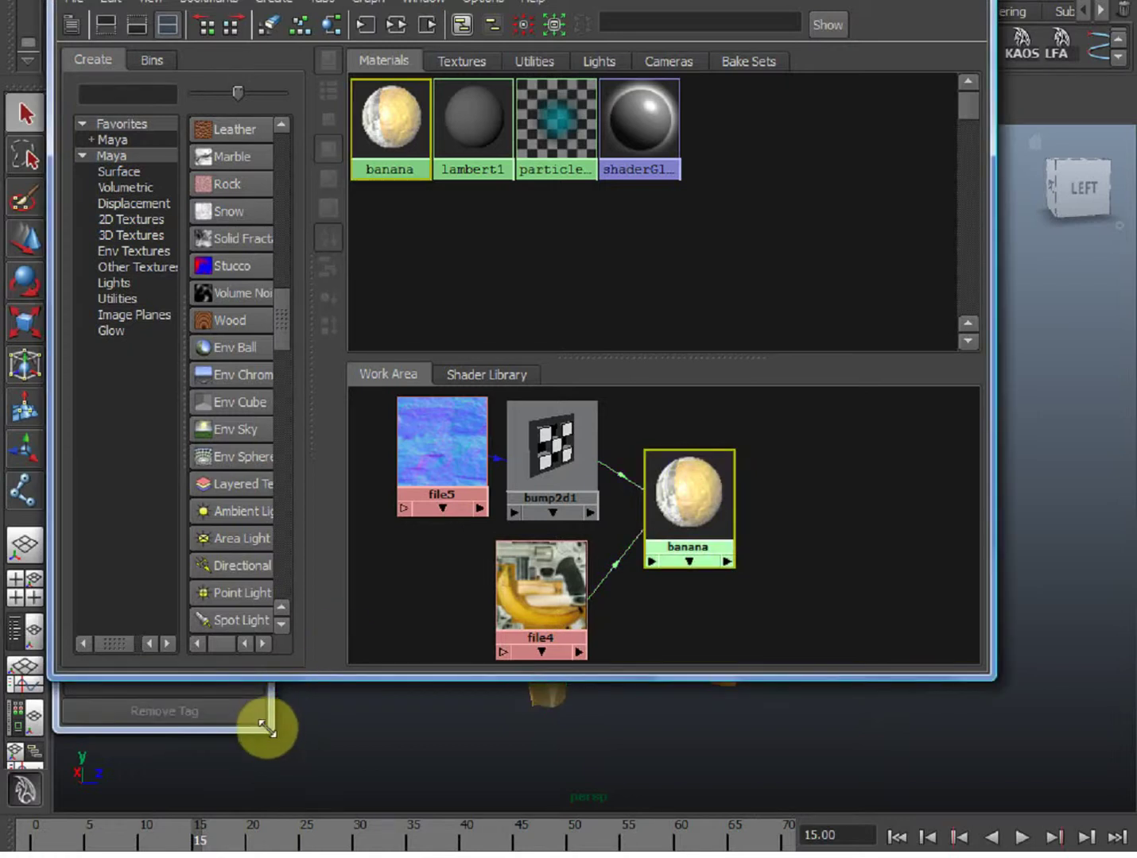
left_click(265, 725)
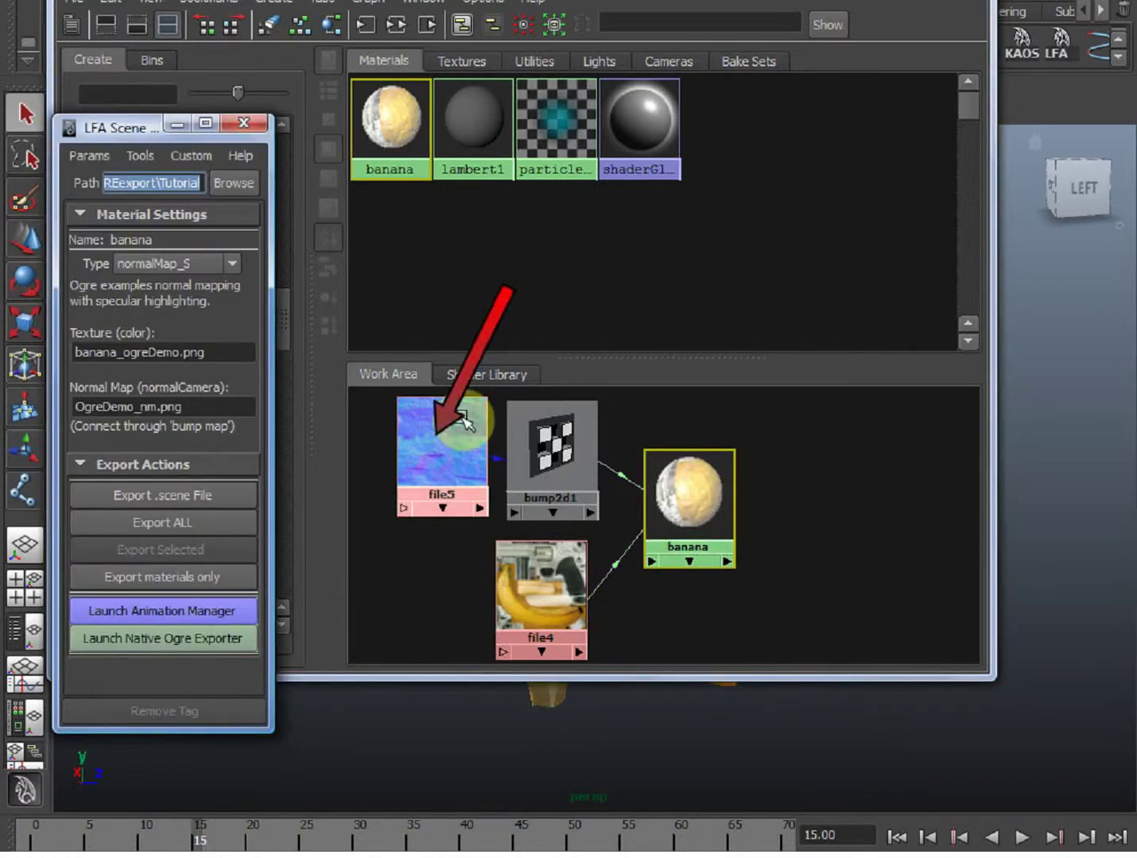
left_click(419, 463)
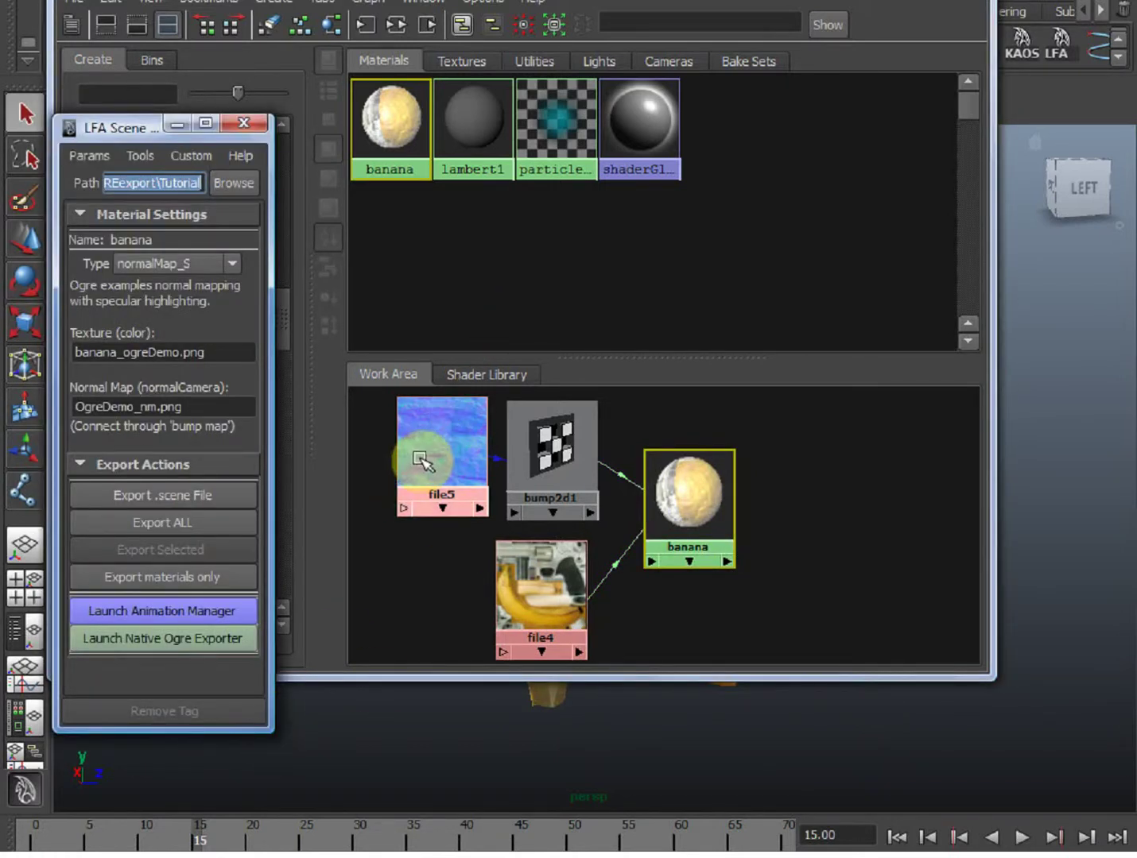
left_click(679, 533)
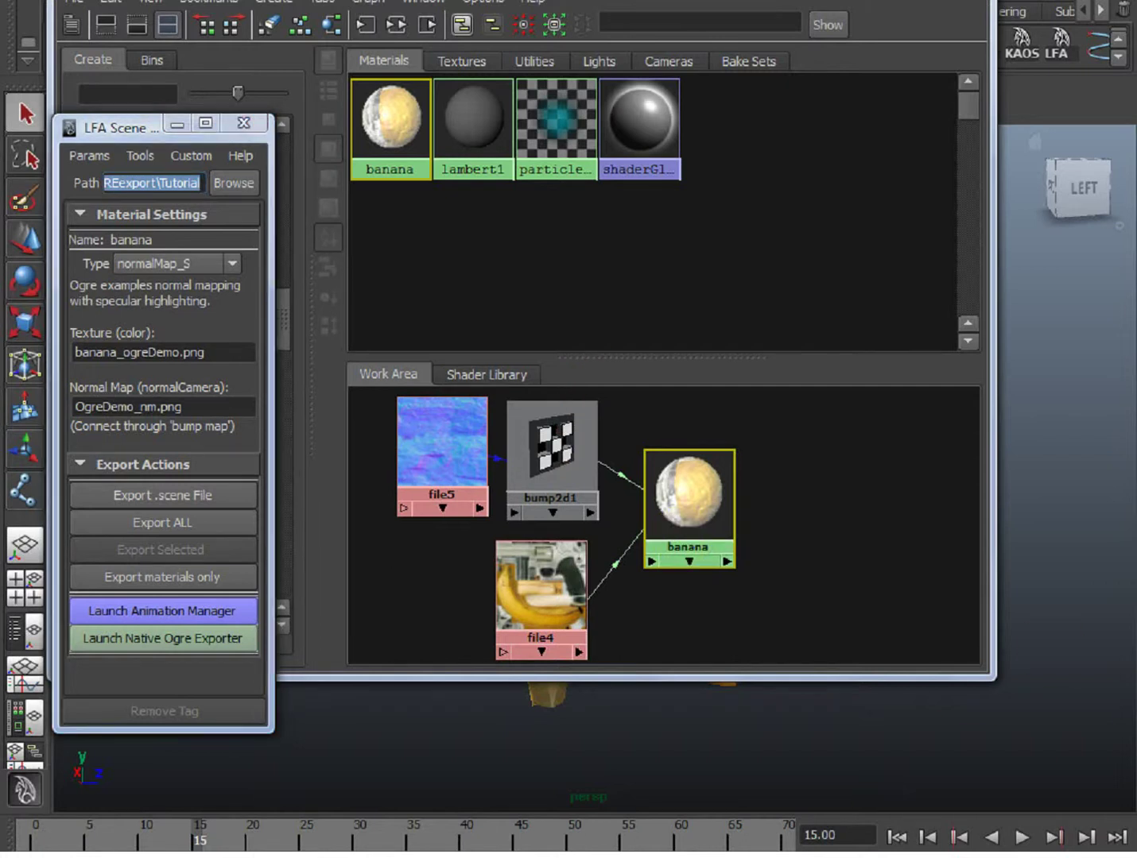
- Switch to the file explorer and delete the old exported files from the OGREexport Tutorial folder
key("alt+Tab")
left_click_drag(926, 665, 823, 310)
key("Delete")
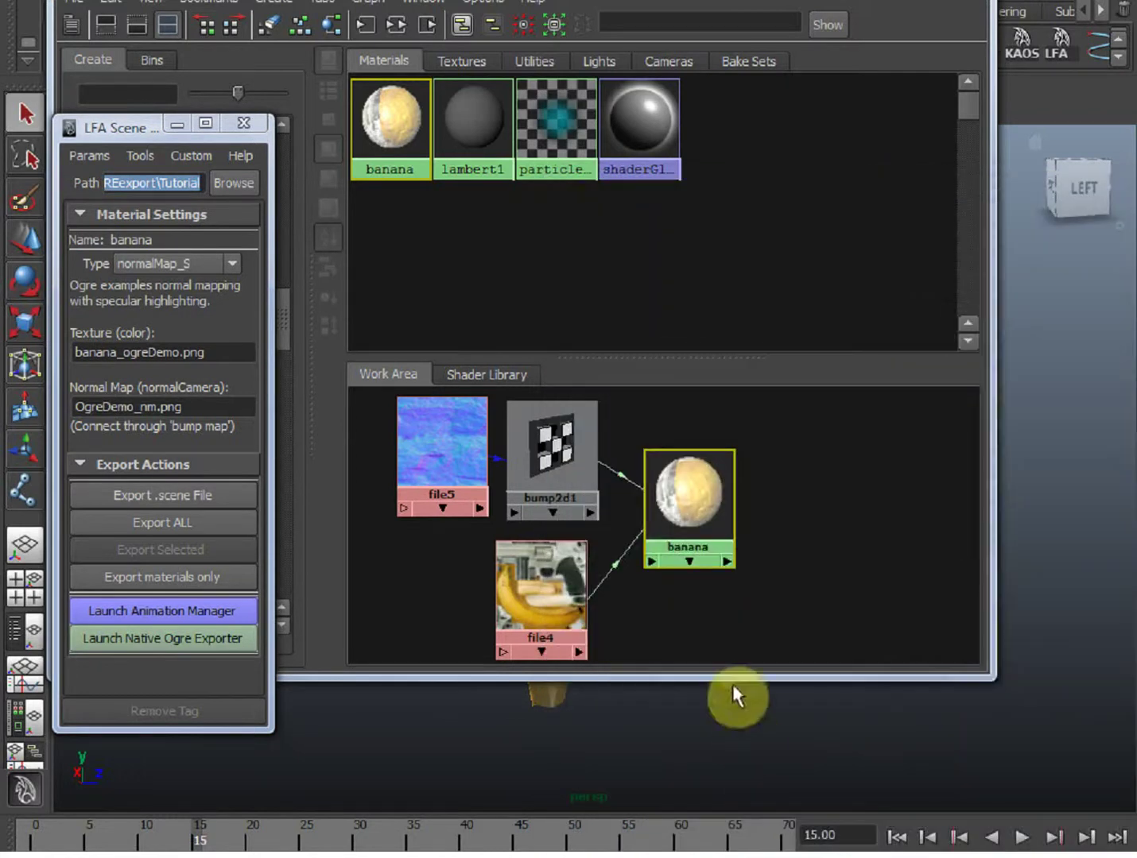
- Analyse the scene's file textures with File Texture Manager, copy both textures to C:\WORKING\OGREexport\Tutorial, and close the manager
left_click(197, 159)
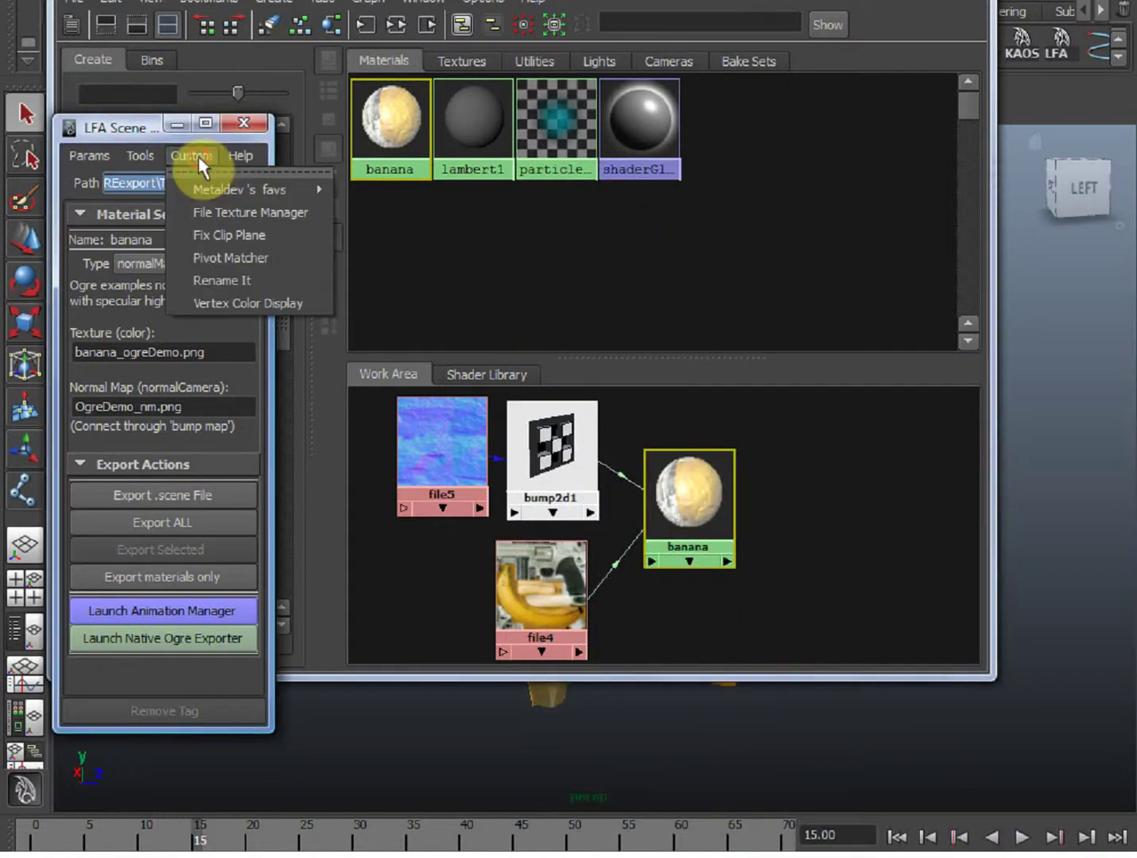
left_click(219, 215)
left_click(394, 230)
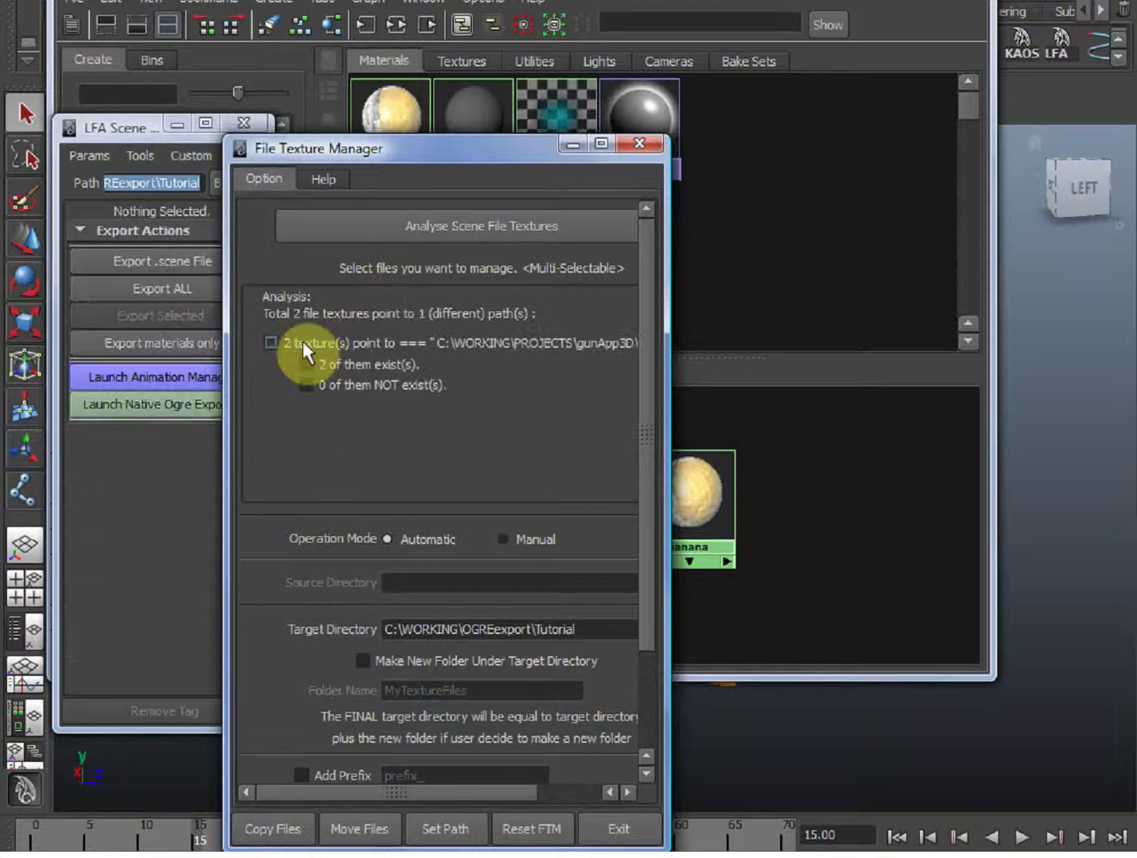
left_click(271, 344)
left_click(282, 830)
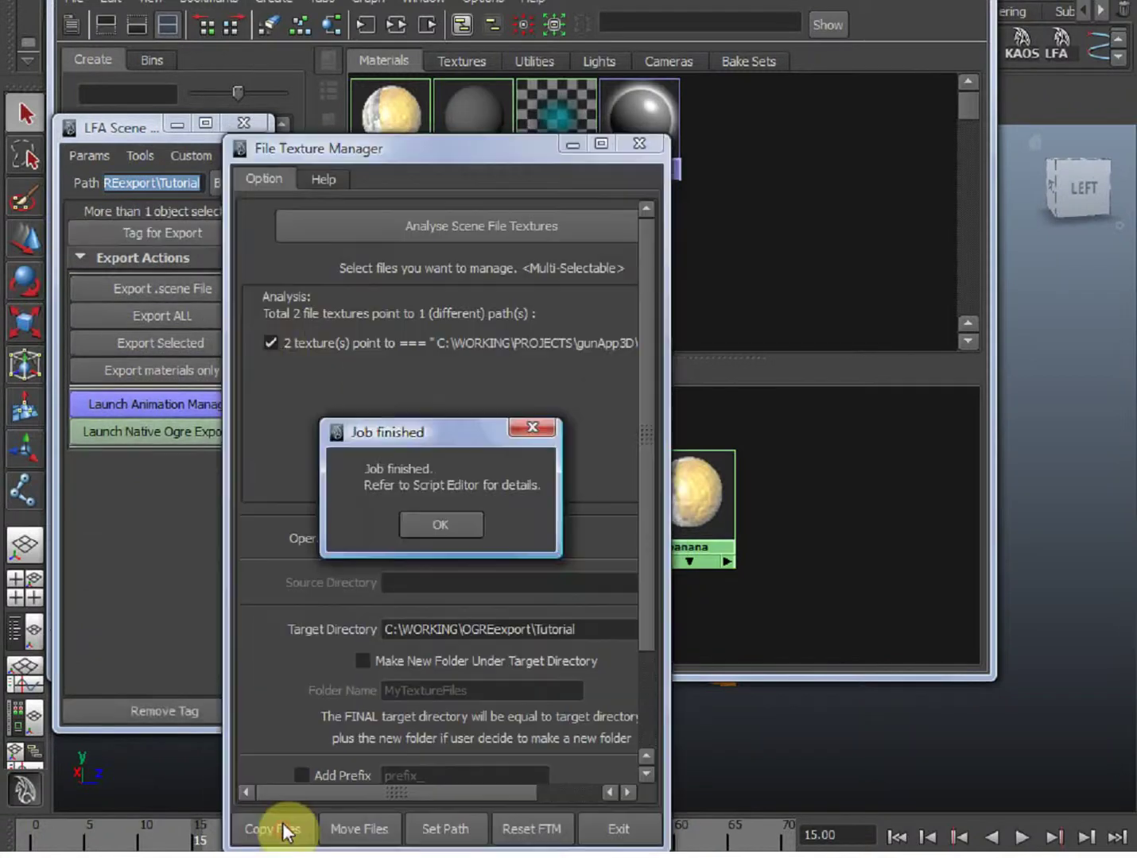
left_click(433, 525)
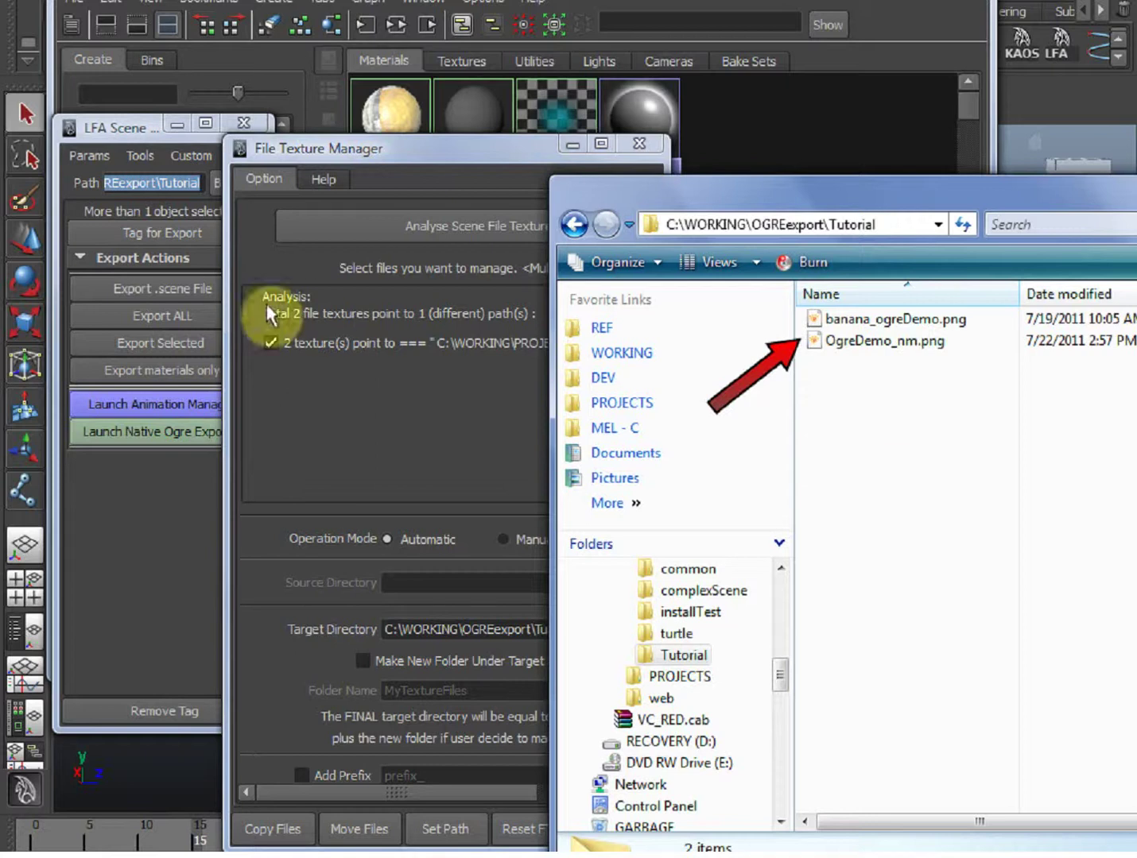
left_click(148, 539)
left_click(636, 144)
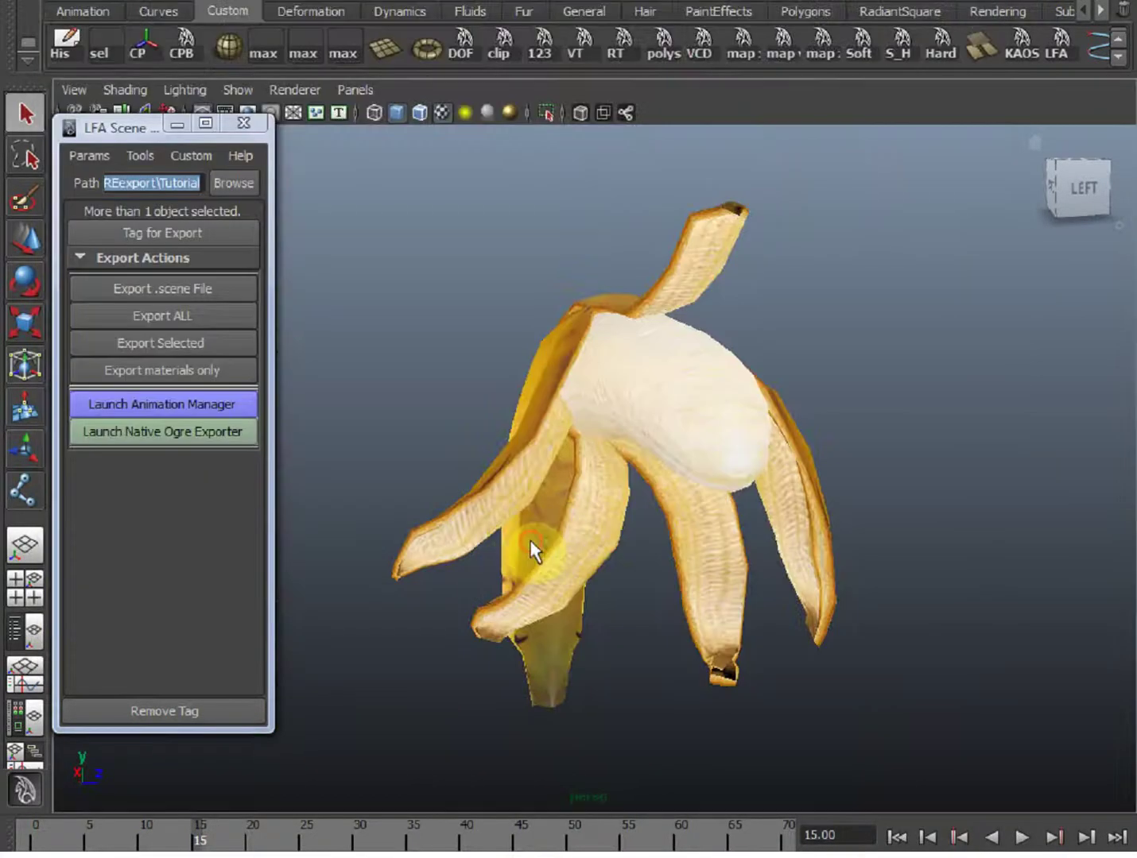
- Select the banana peel mesh and export it as a normal-mapped object, along with the scene's materials
left_click(530, 540)
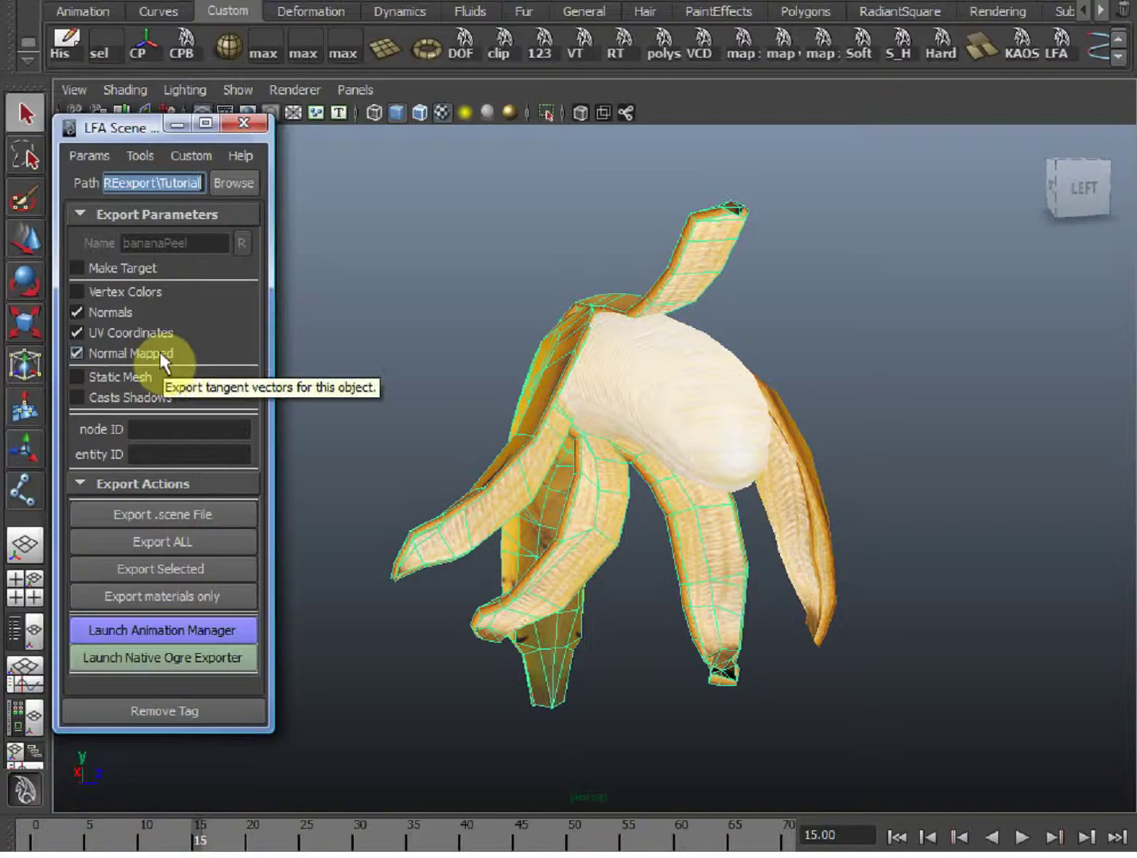
left_click(188, 566)
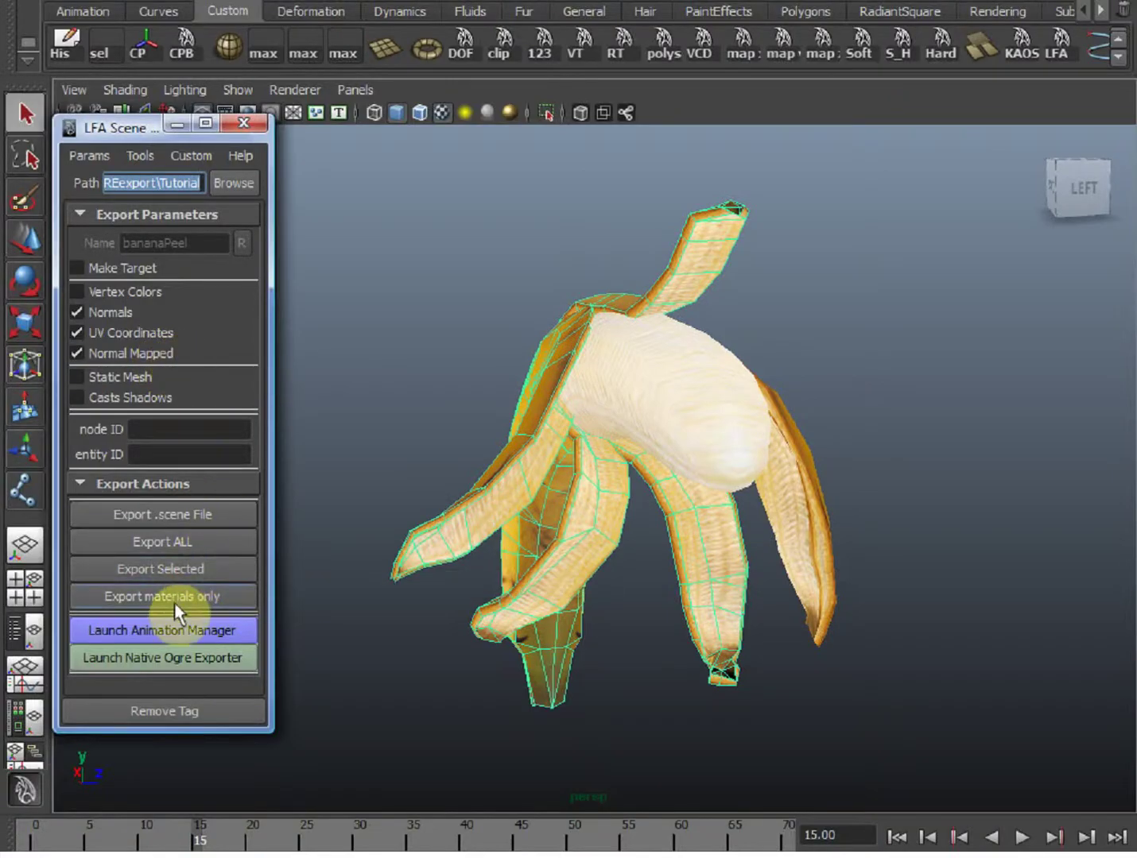
left_click(176, 604)
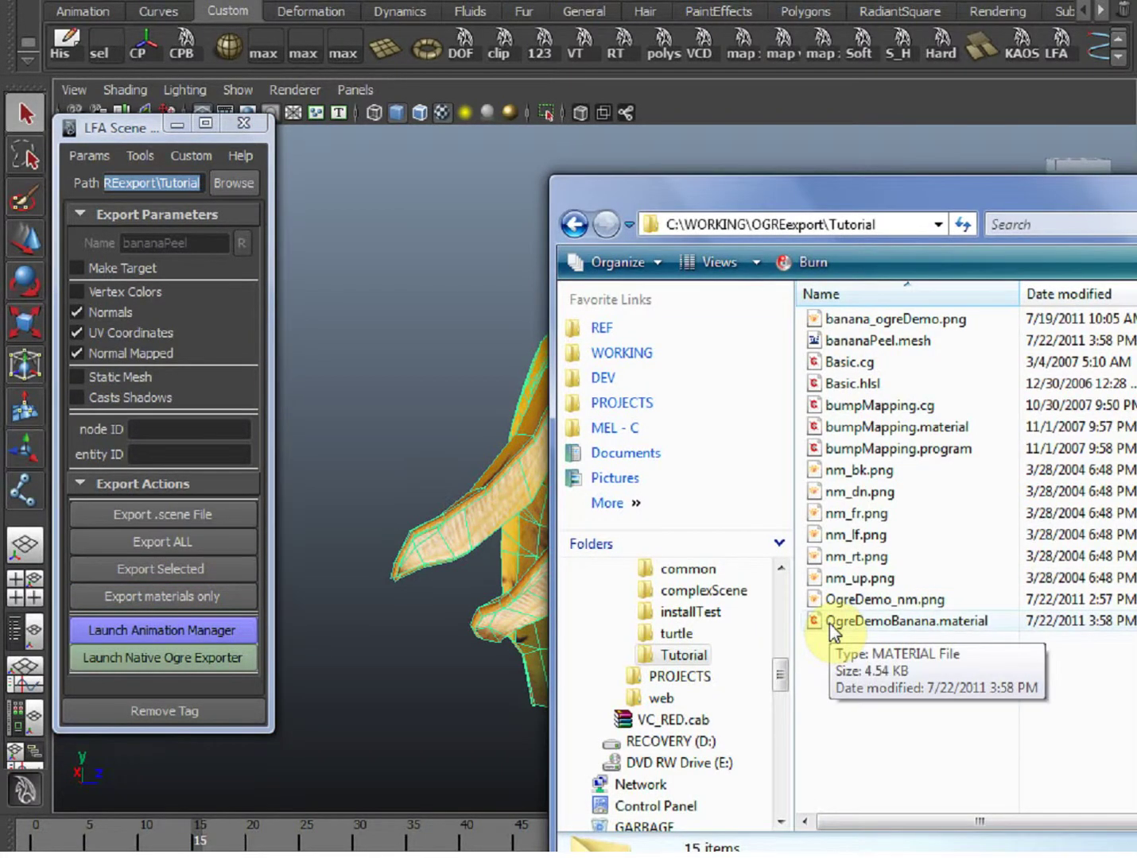
- Load the exported bananaPeel.mesh from the Tutorial folder into OgreMax WinViewer with Y up axis and the Direct3D9 rendering subsystem
double_click(832, 633)
left_click(1030, 709)
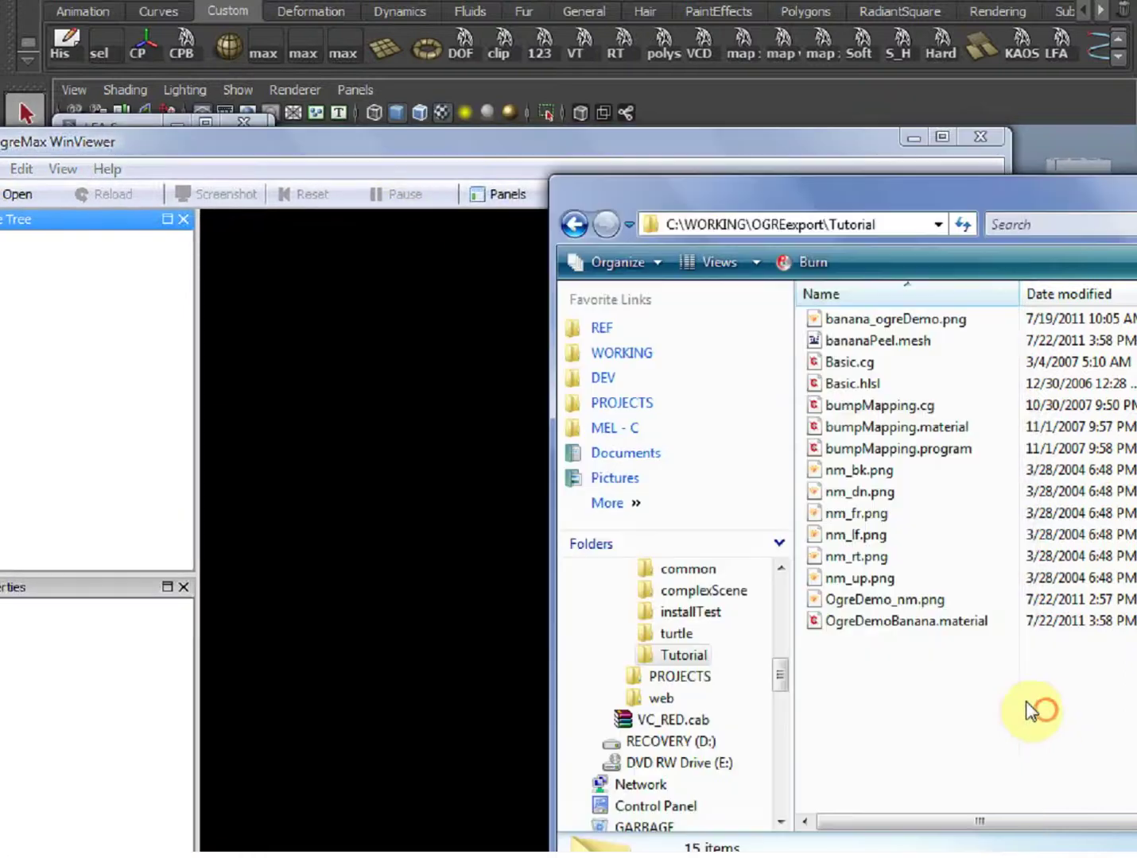
left_click_drag(837, 340, 381, 429)
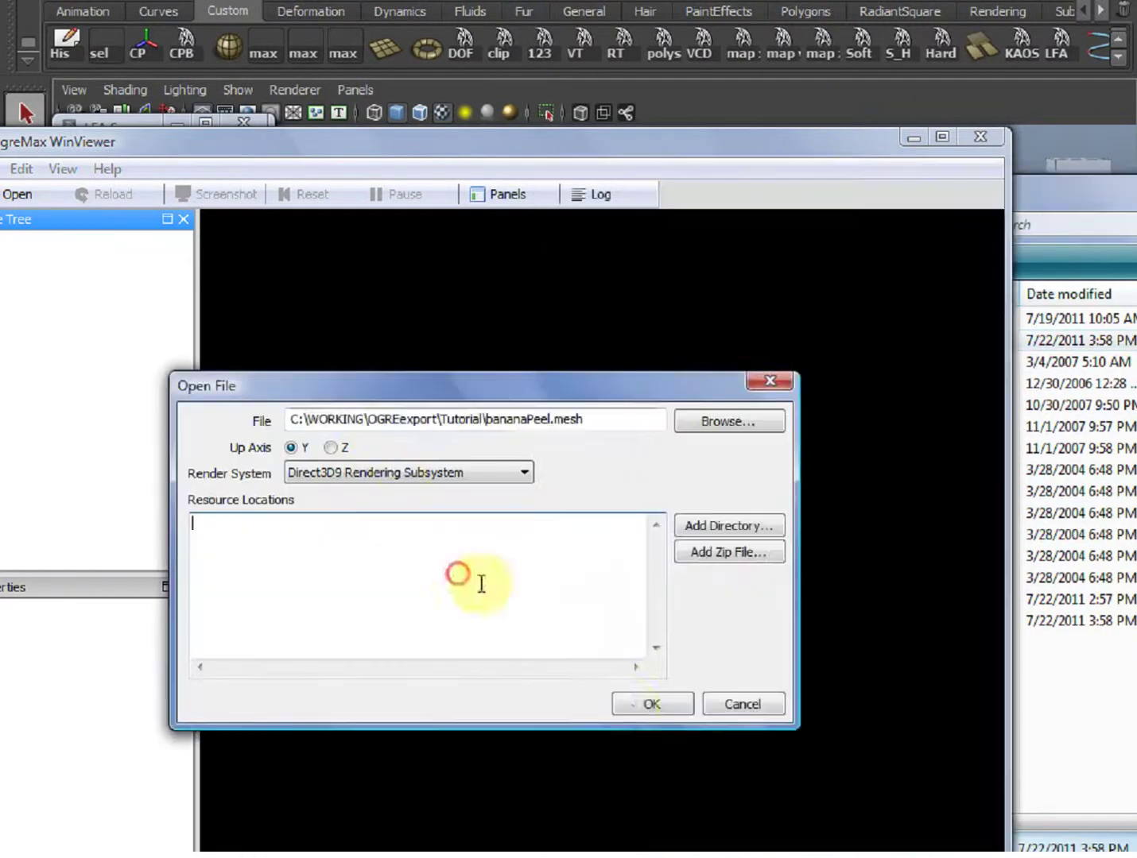
left_click(628, 701)
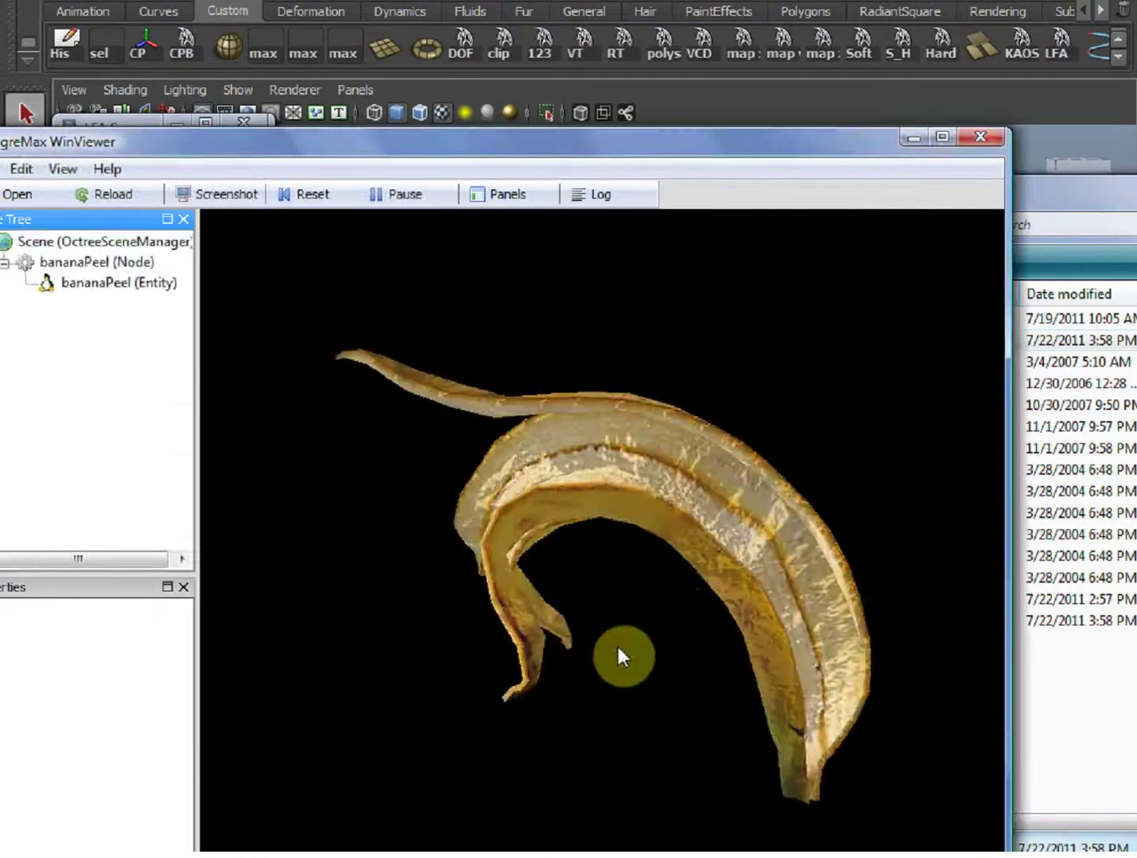